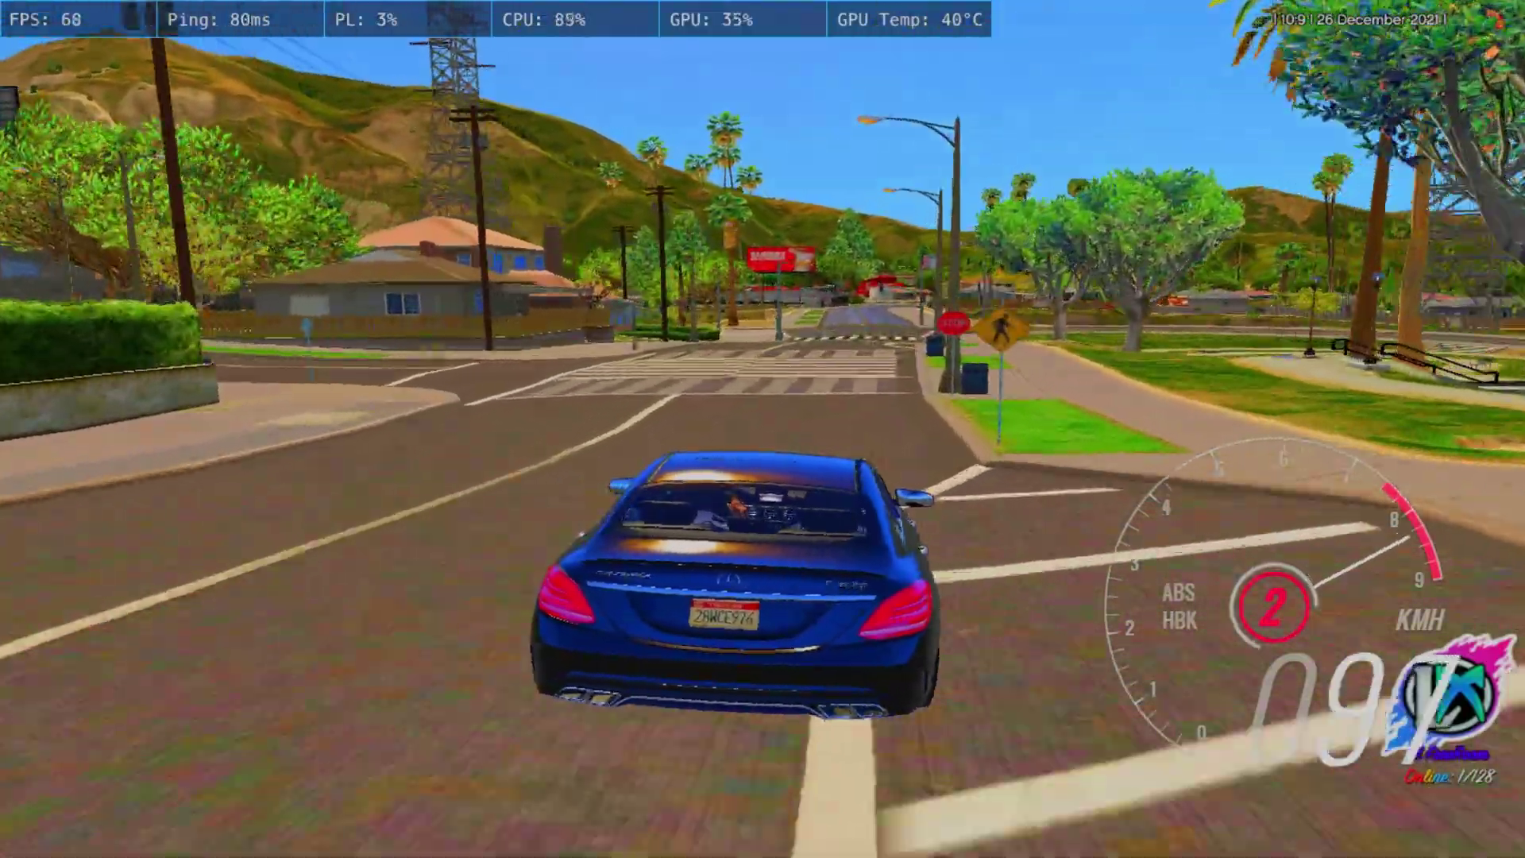
key("w")
key("w")
key("a")
key("space")
key("a")
key("w")
key("w")
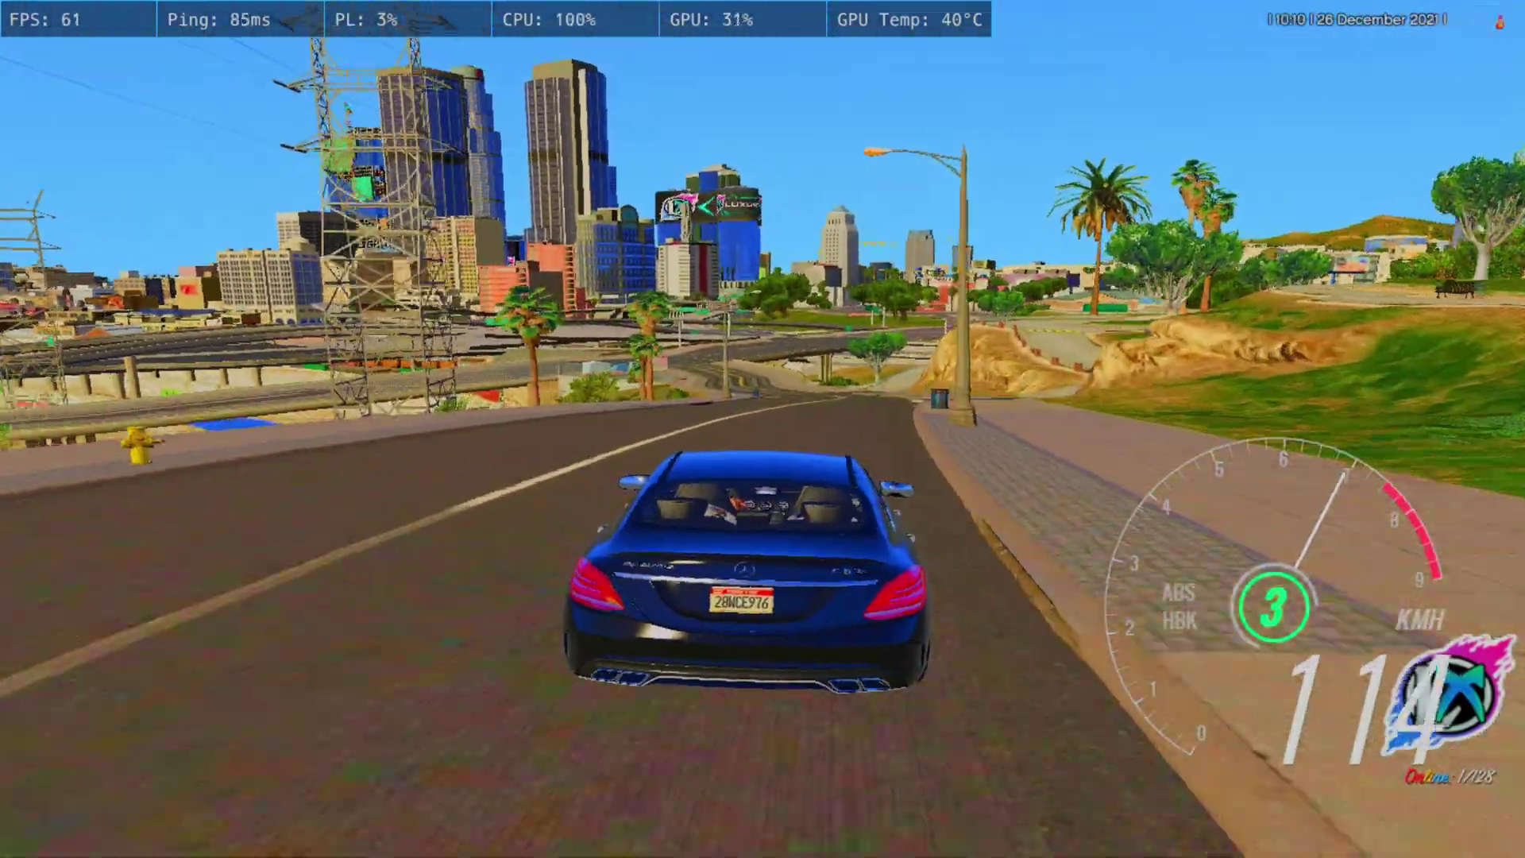
key("w")
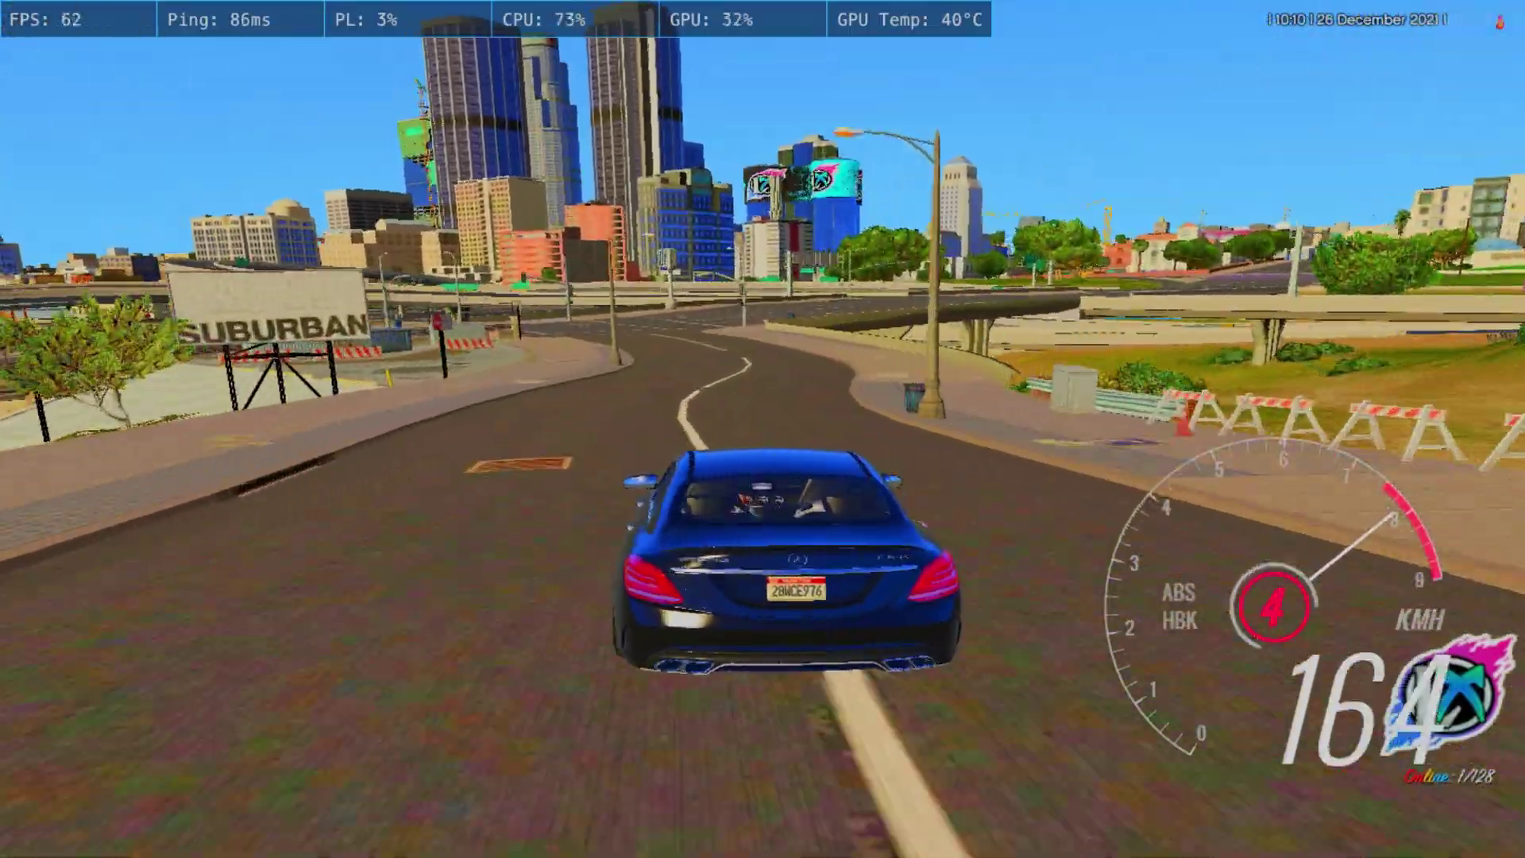
key("a")
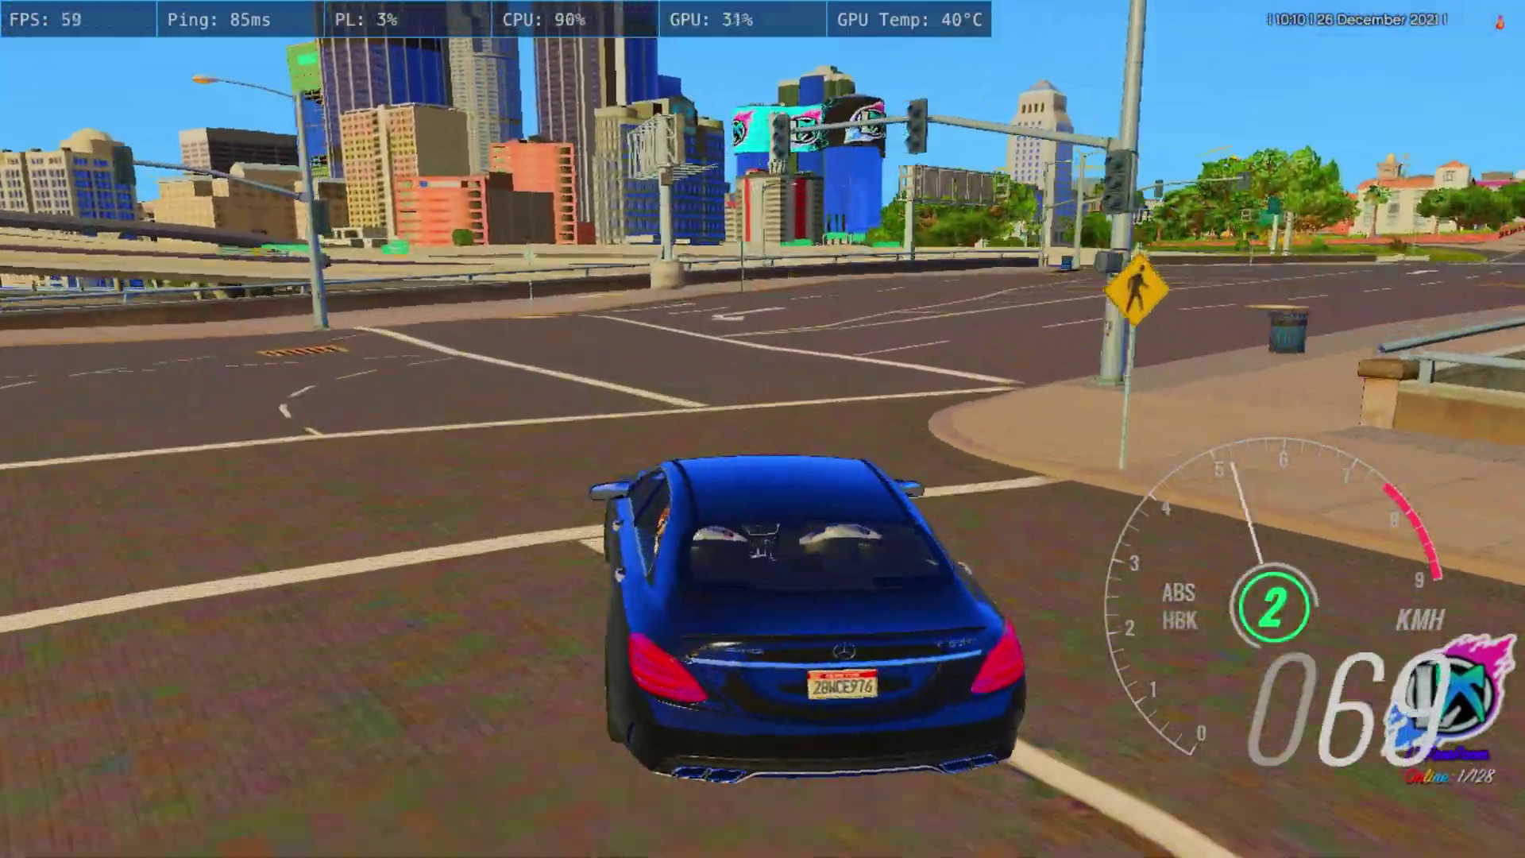
key("w")
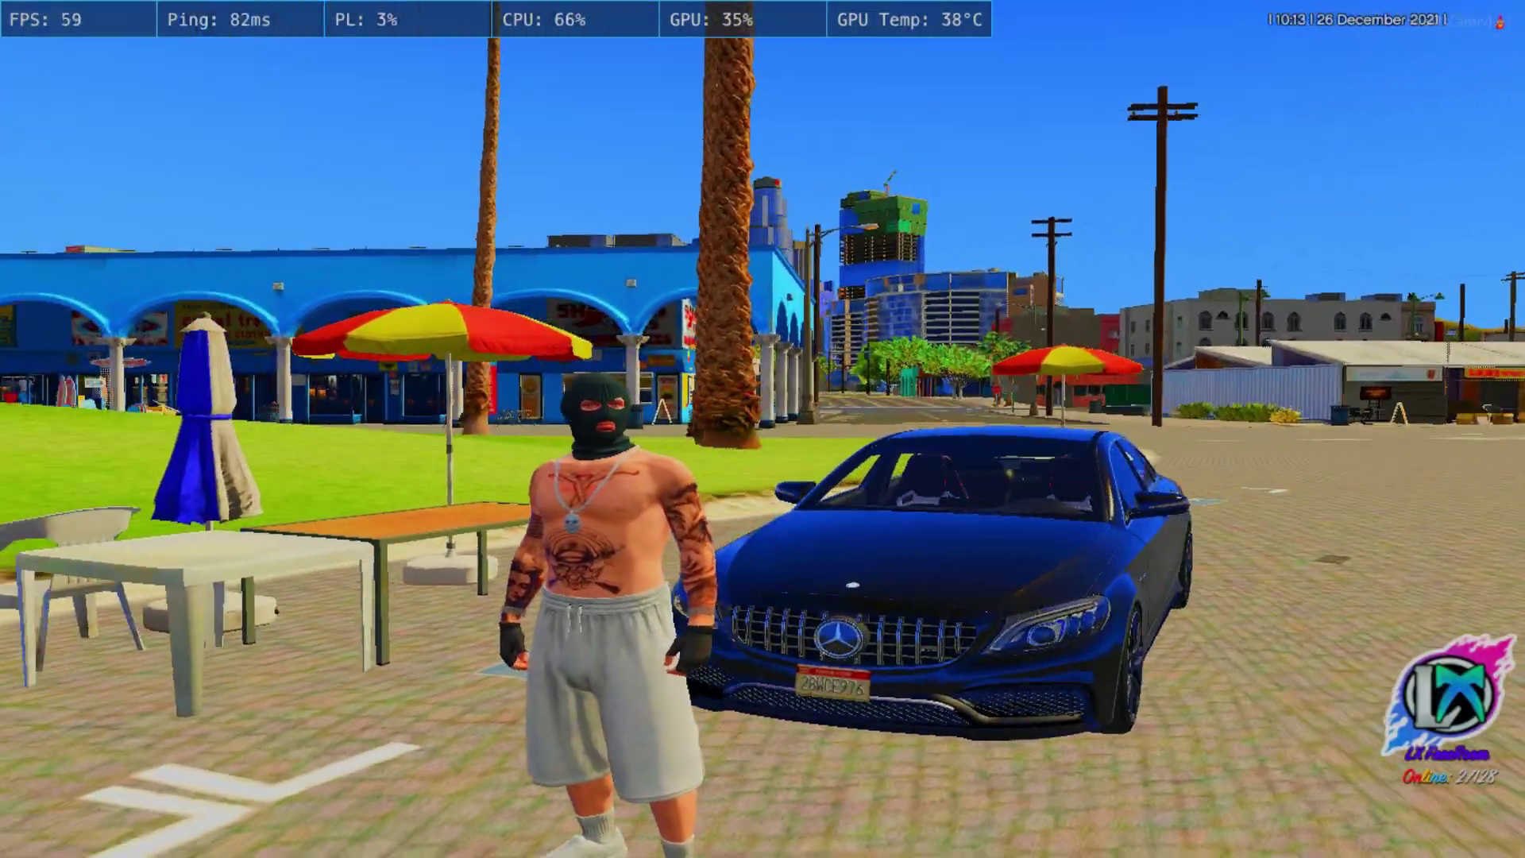
key("w")
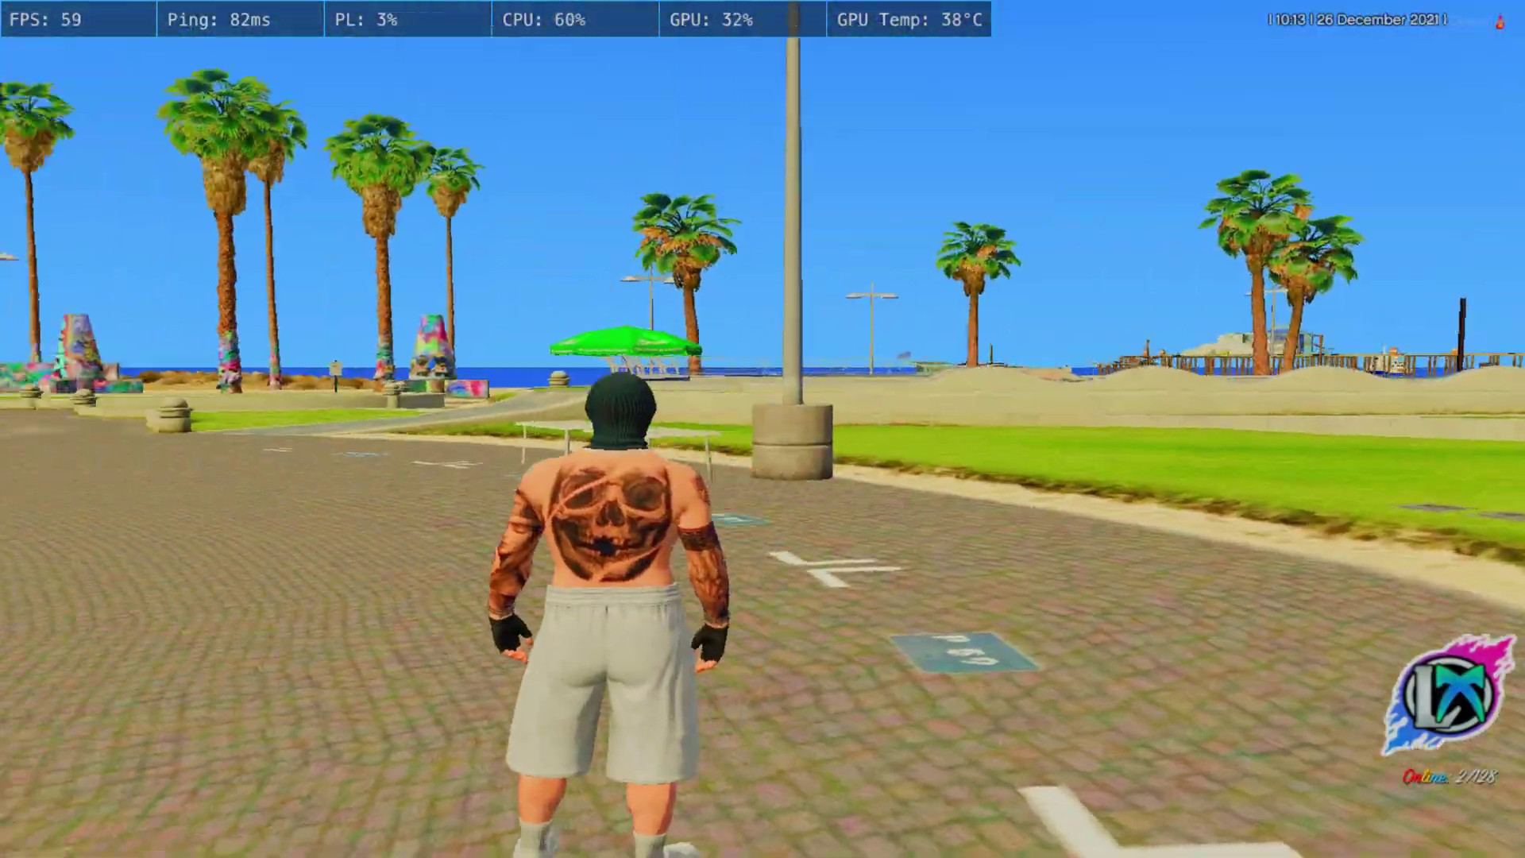
key("a")
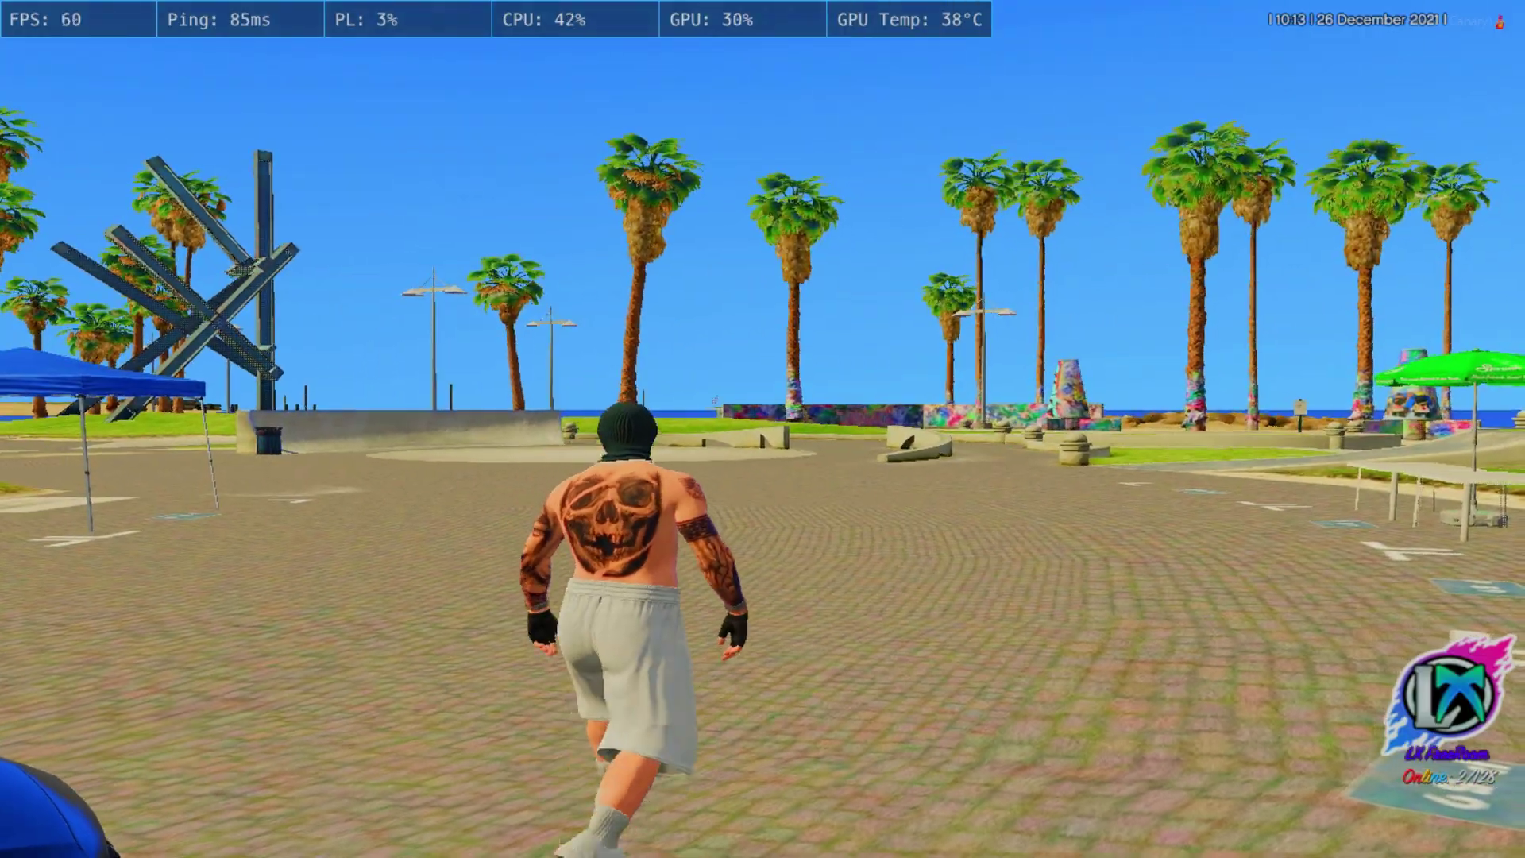
key("a")
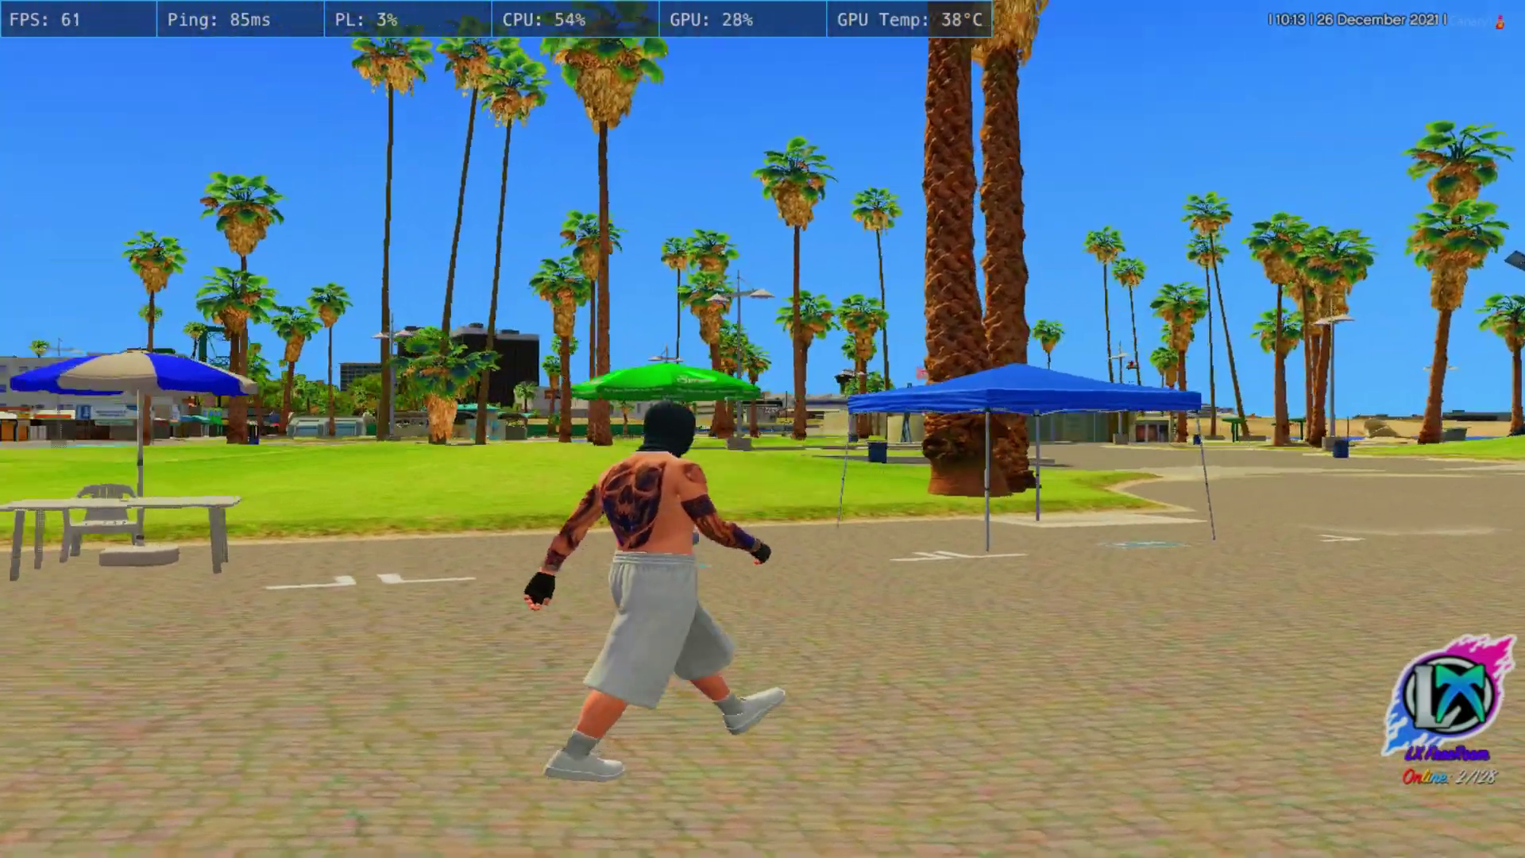
key("w")
key("d")
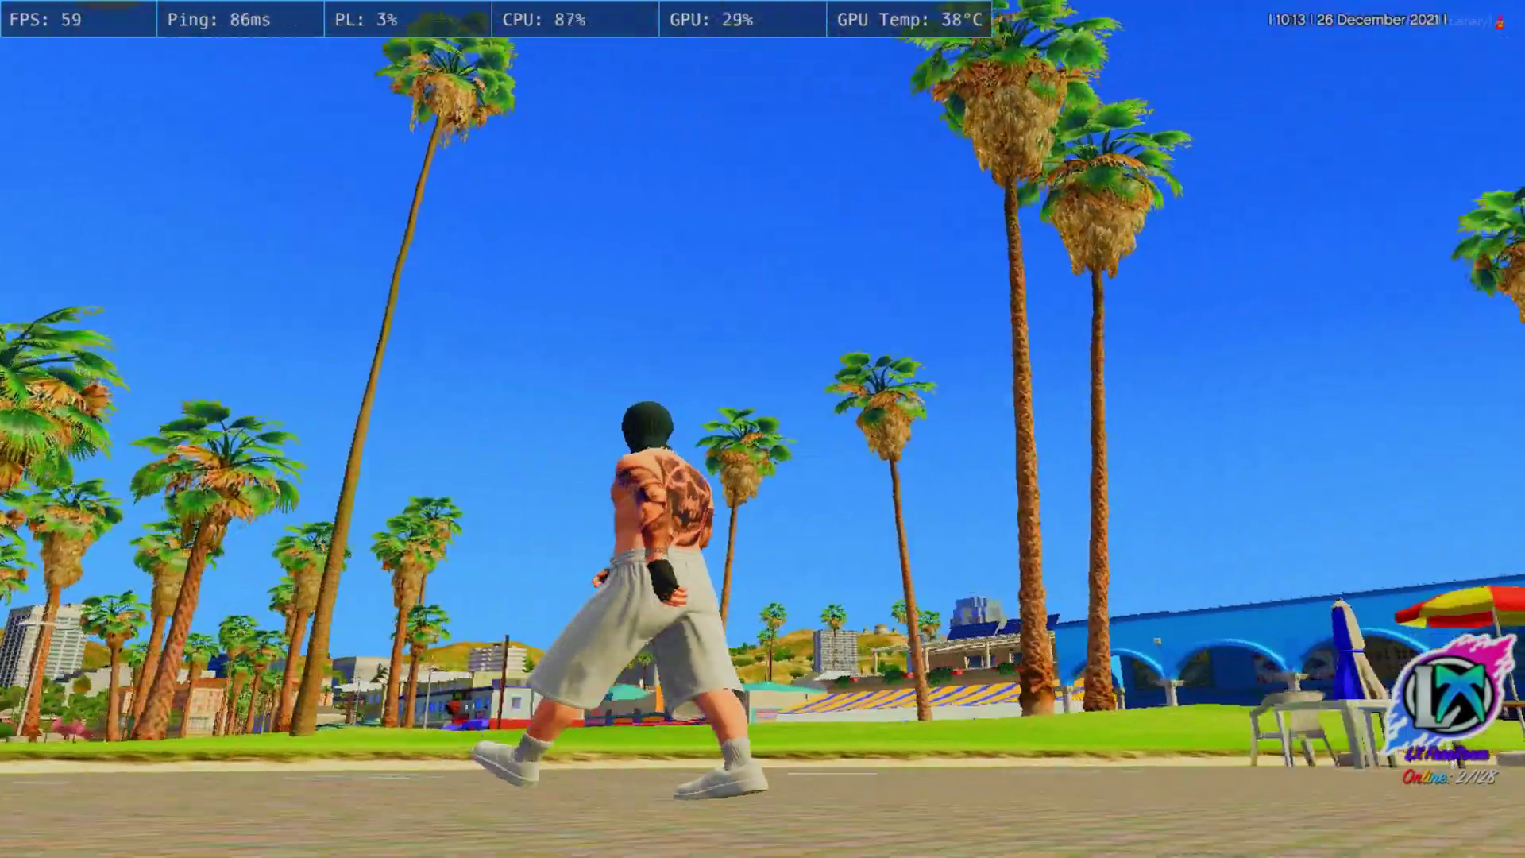
key("w")
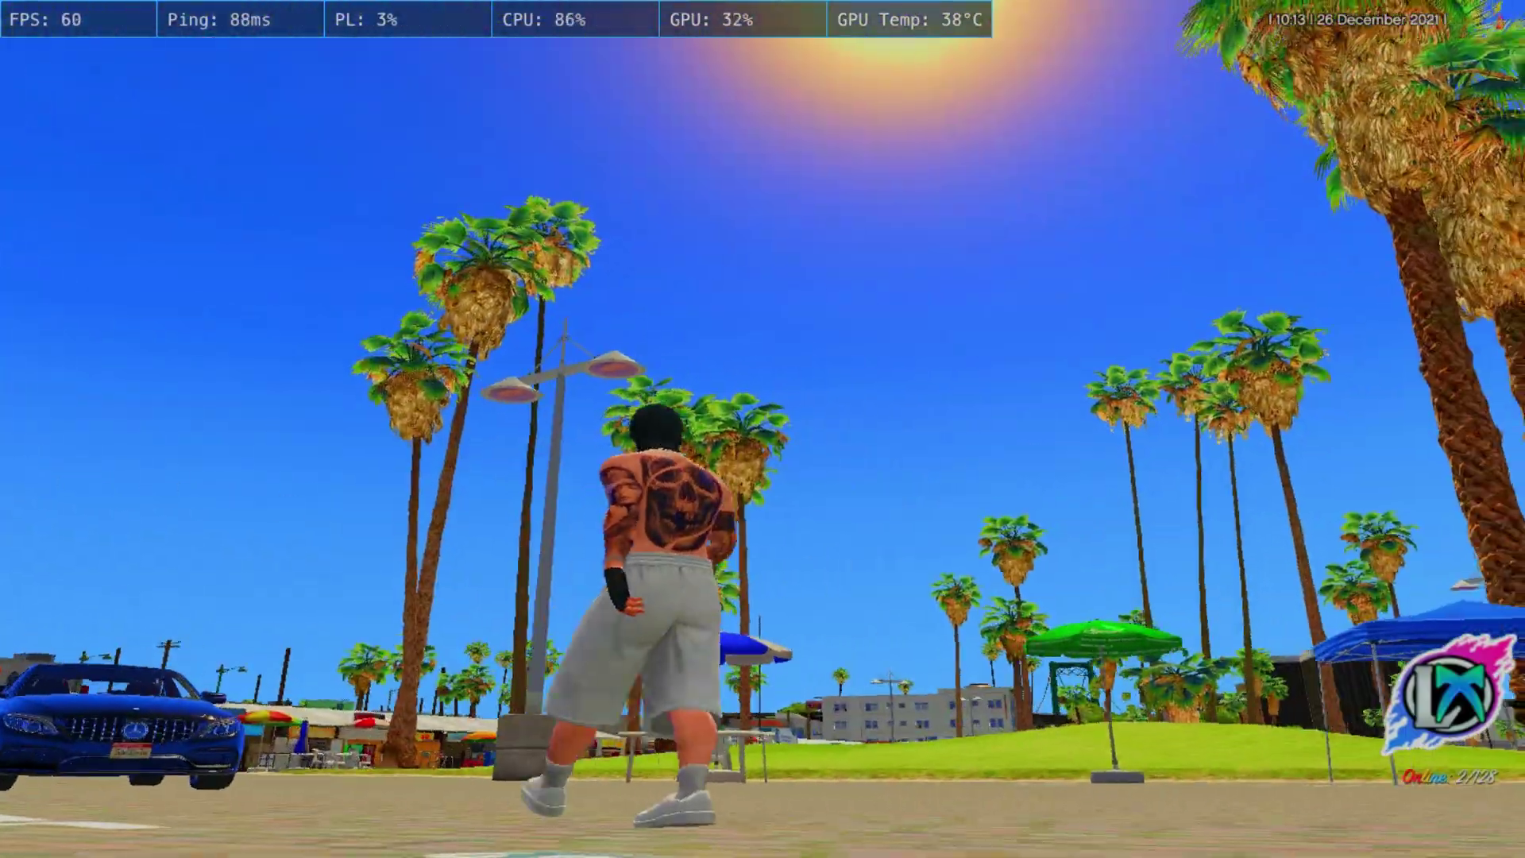
key("w")
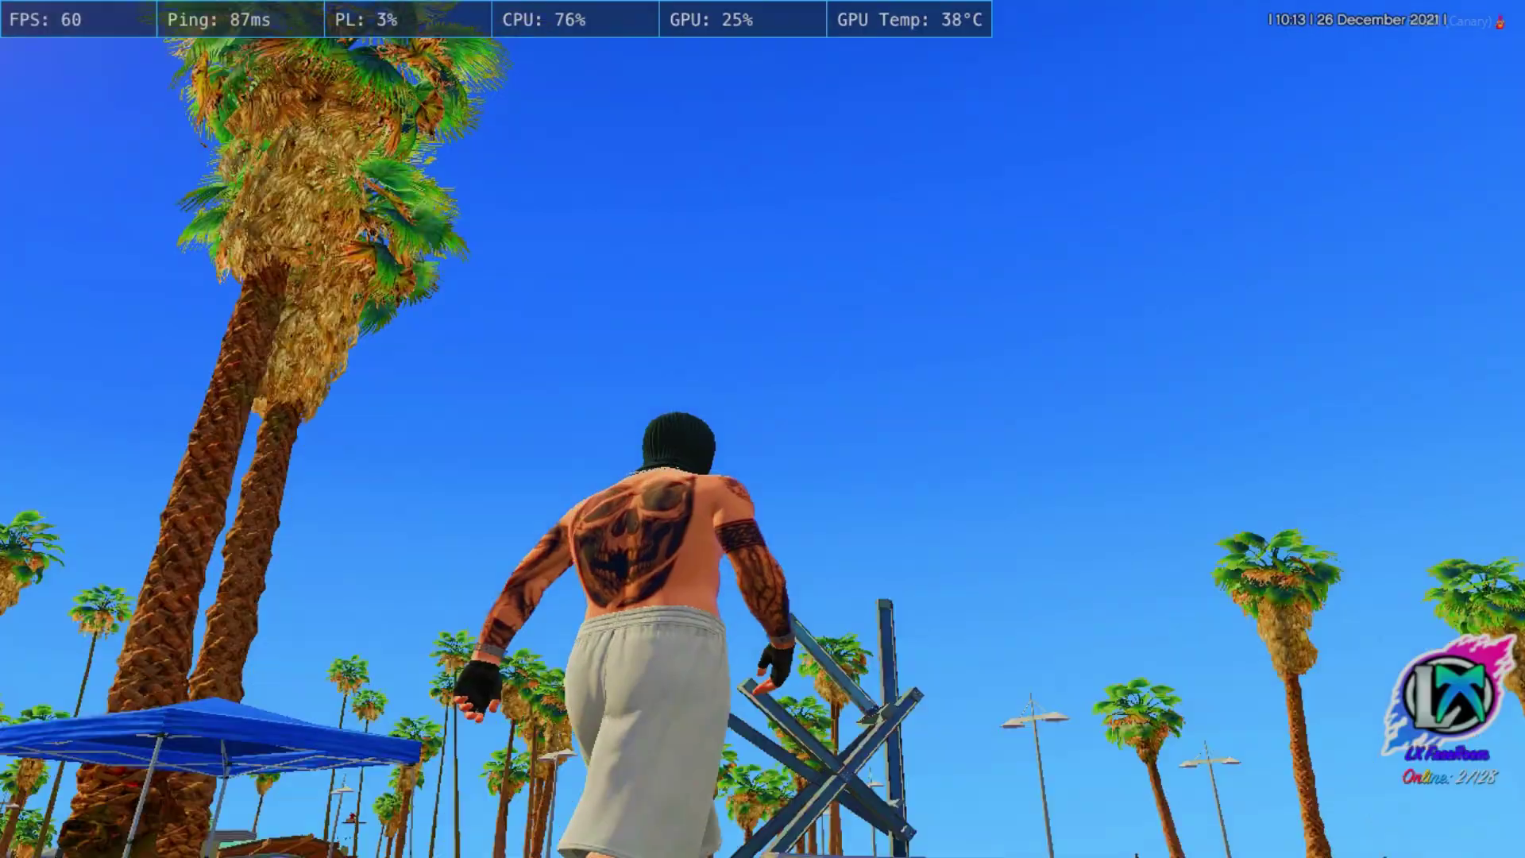
key("w")
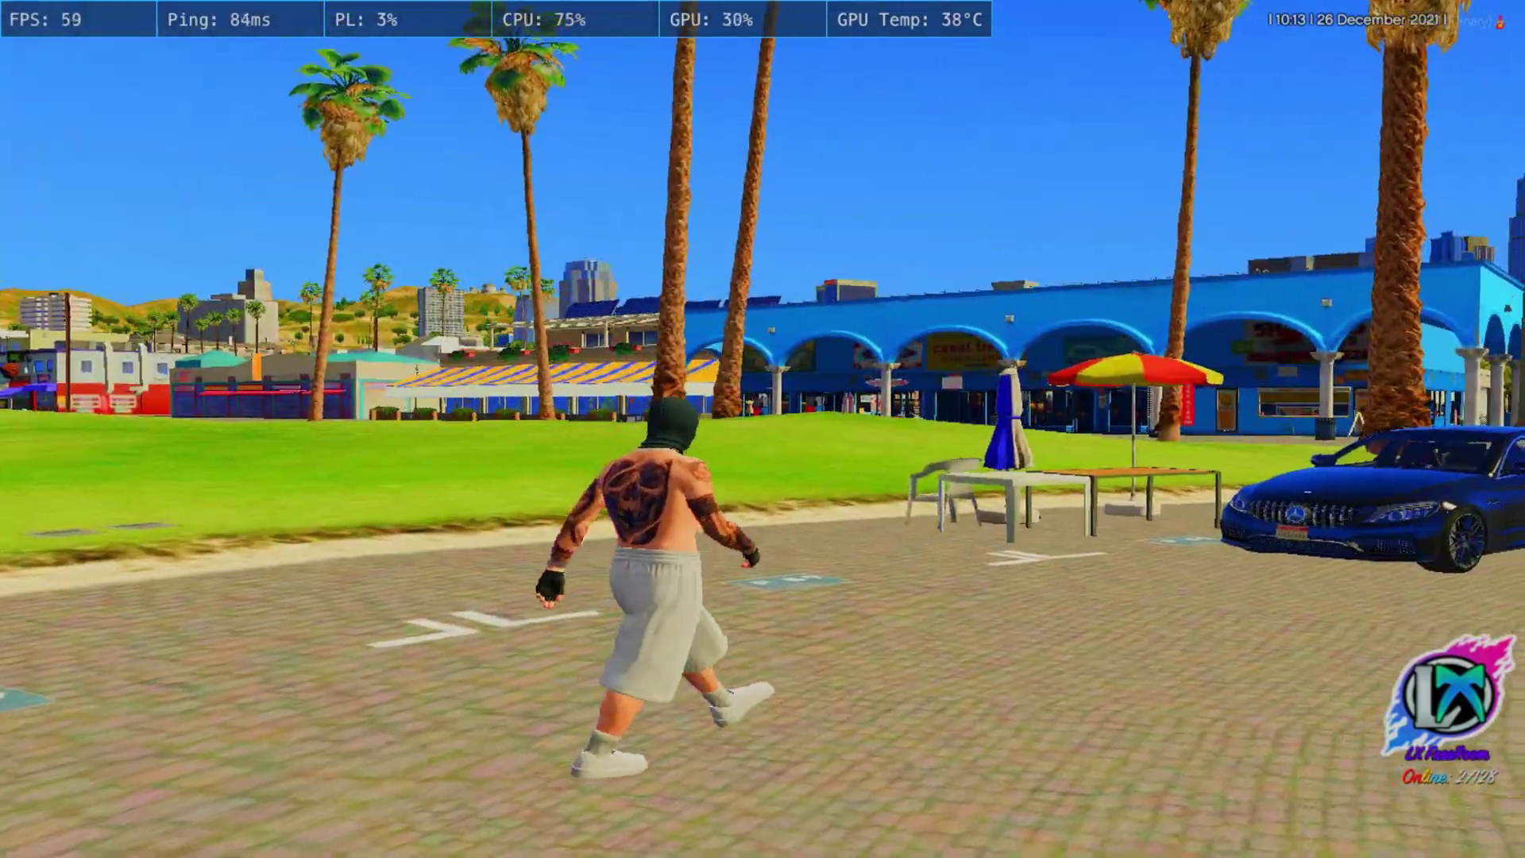
key("w")
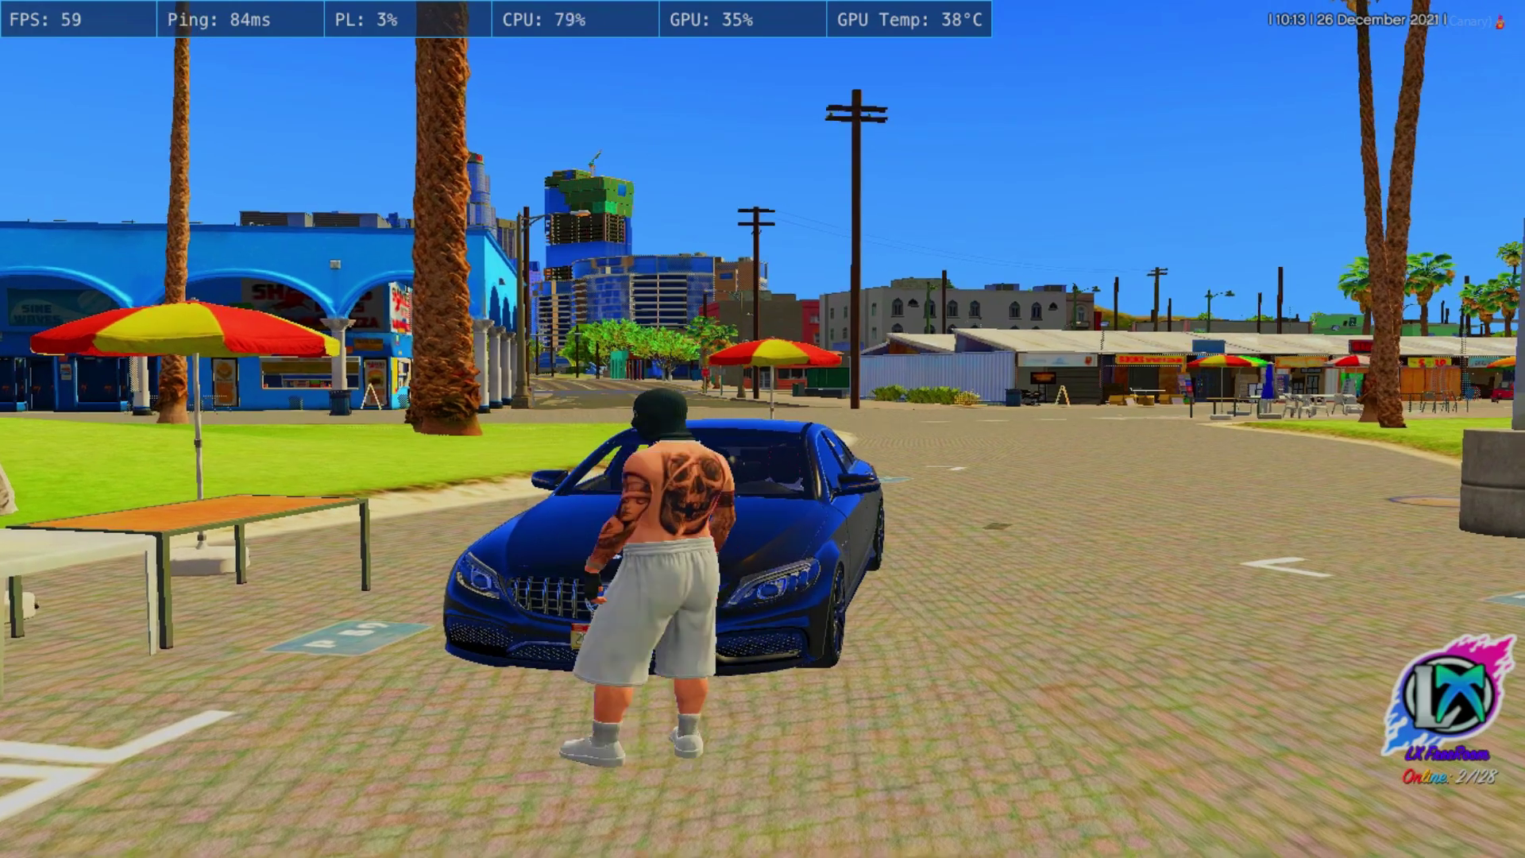
key("s")
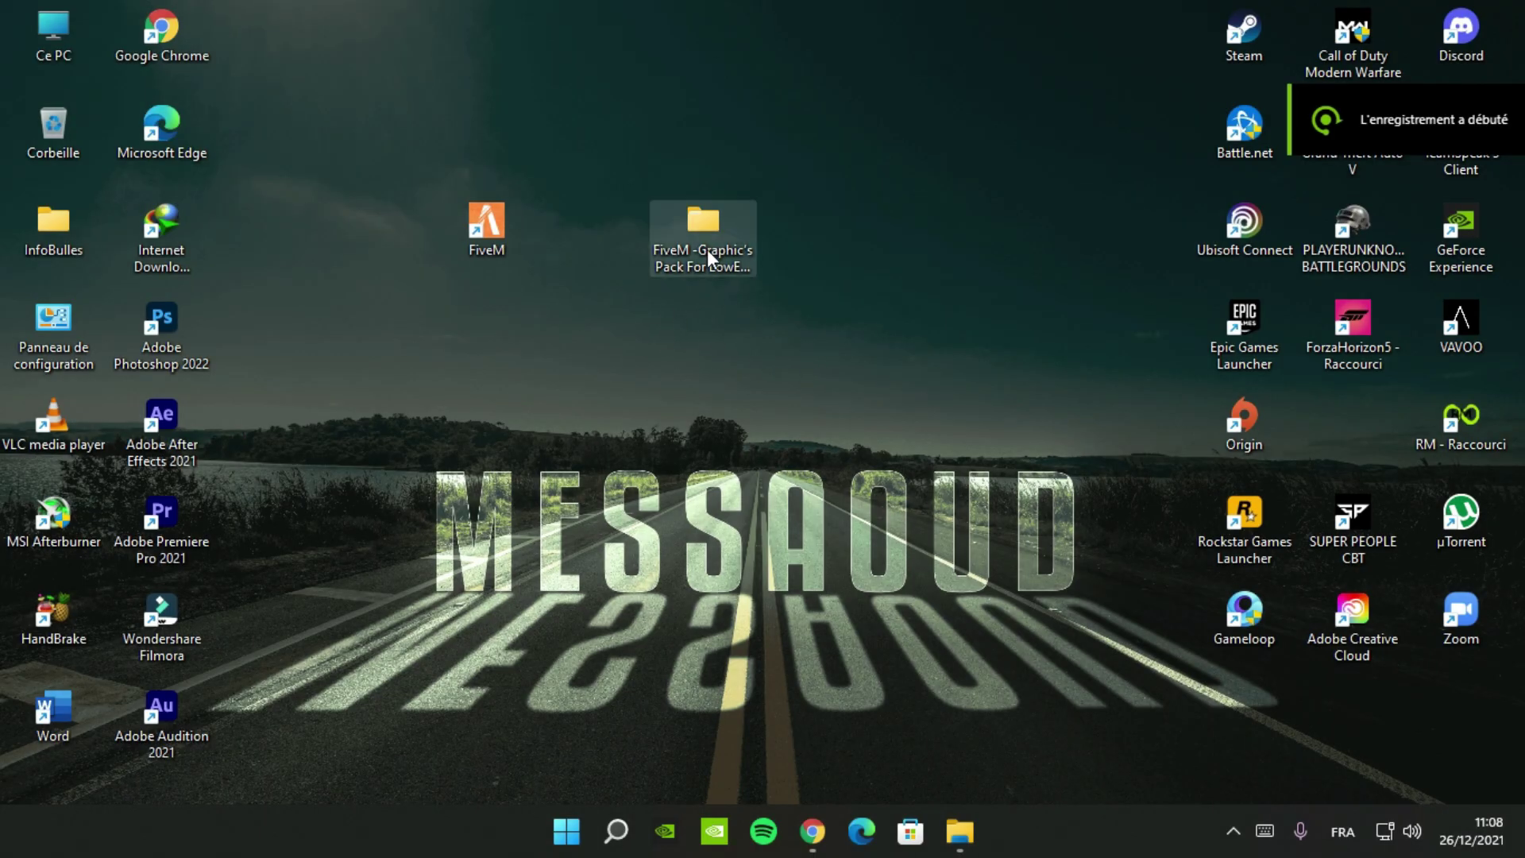
Step: Open the "FiveM -Graphic's Pack For LowEnd" folder on the desktop and look through its citizen subfolder
left_click_drag(492, 254, 588, 277)
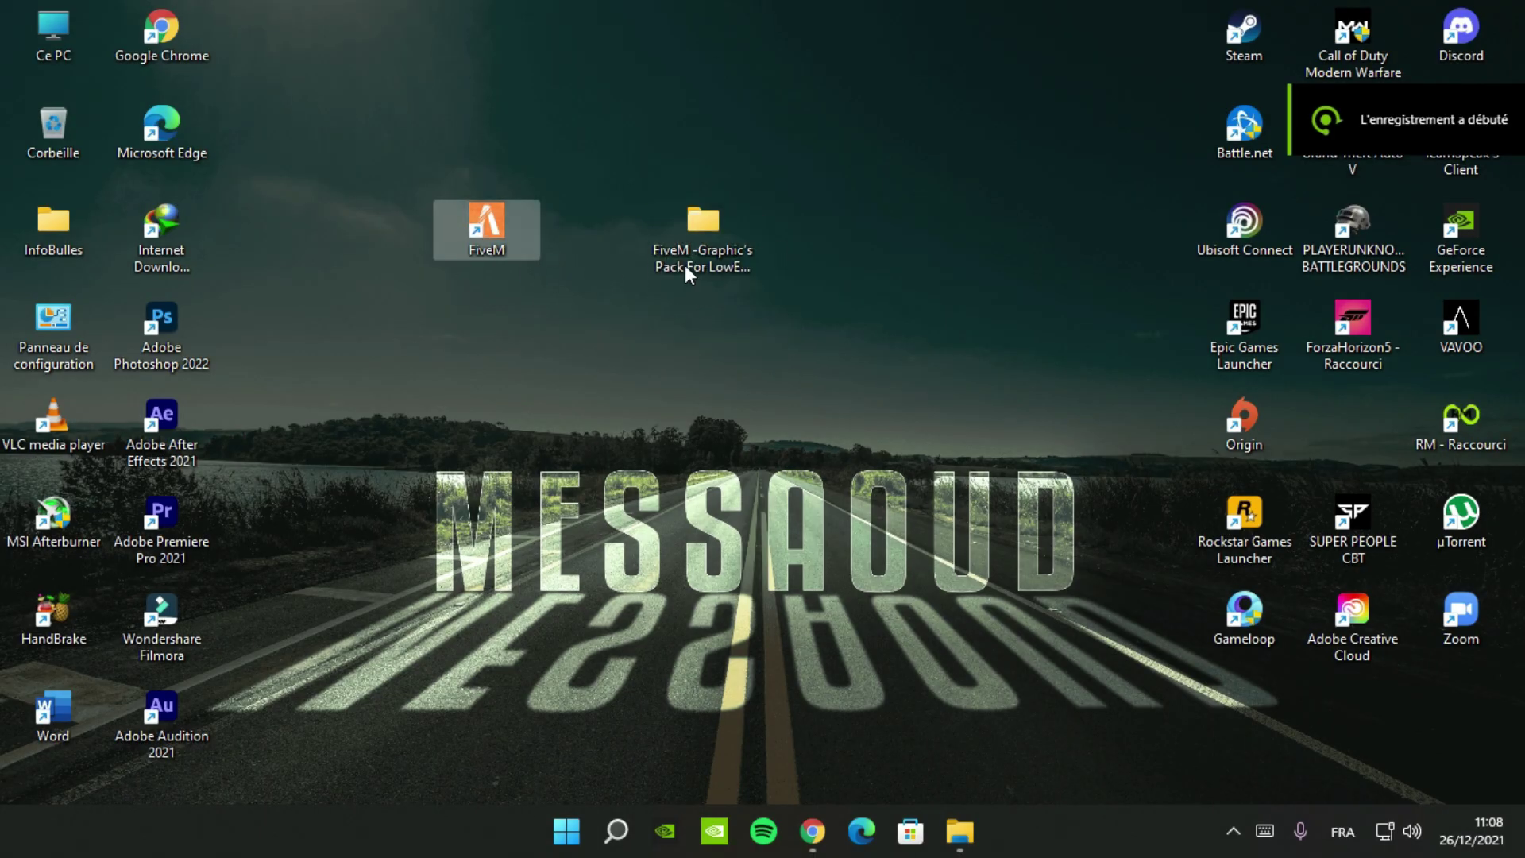
double_click(713, 241)
mouse_move(427, 407)
left_mouse_down()
mouse_move(379, 332)
mouse_move(401, 208)
mouse_move(238, 235)
mouse_move(241, 196)
left_mouse_up()
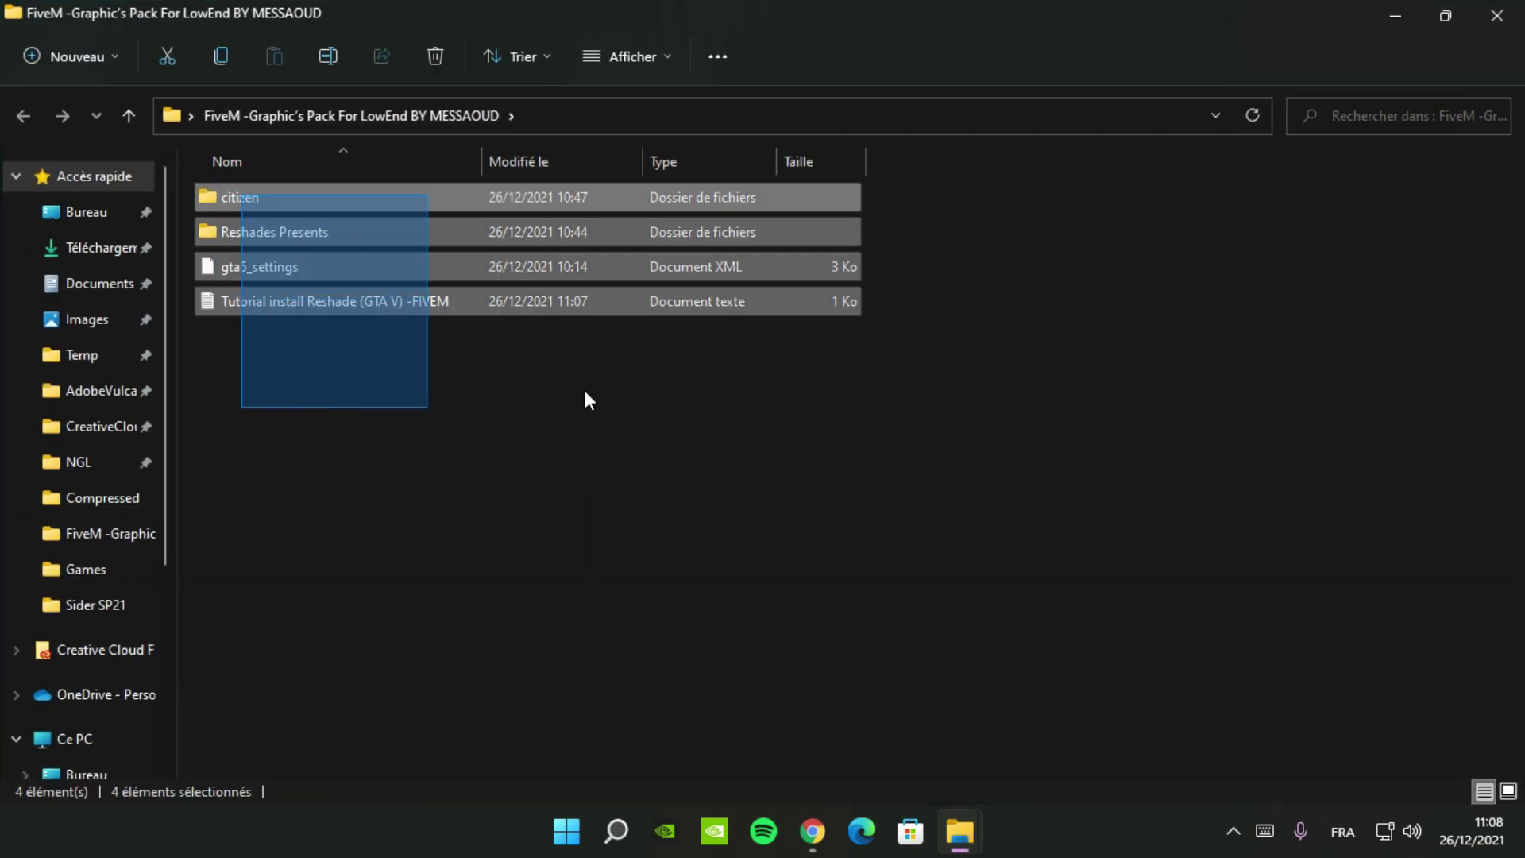
left_click(575, 352)
double_click(240, 197)
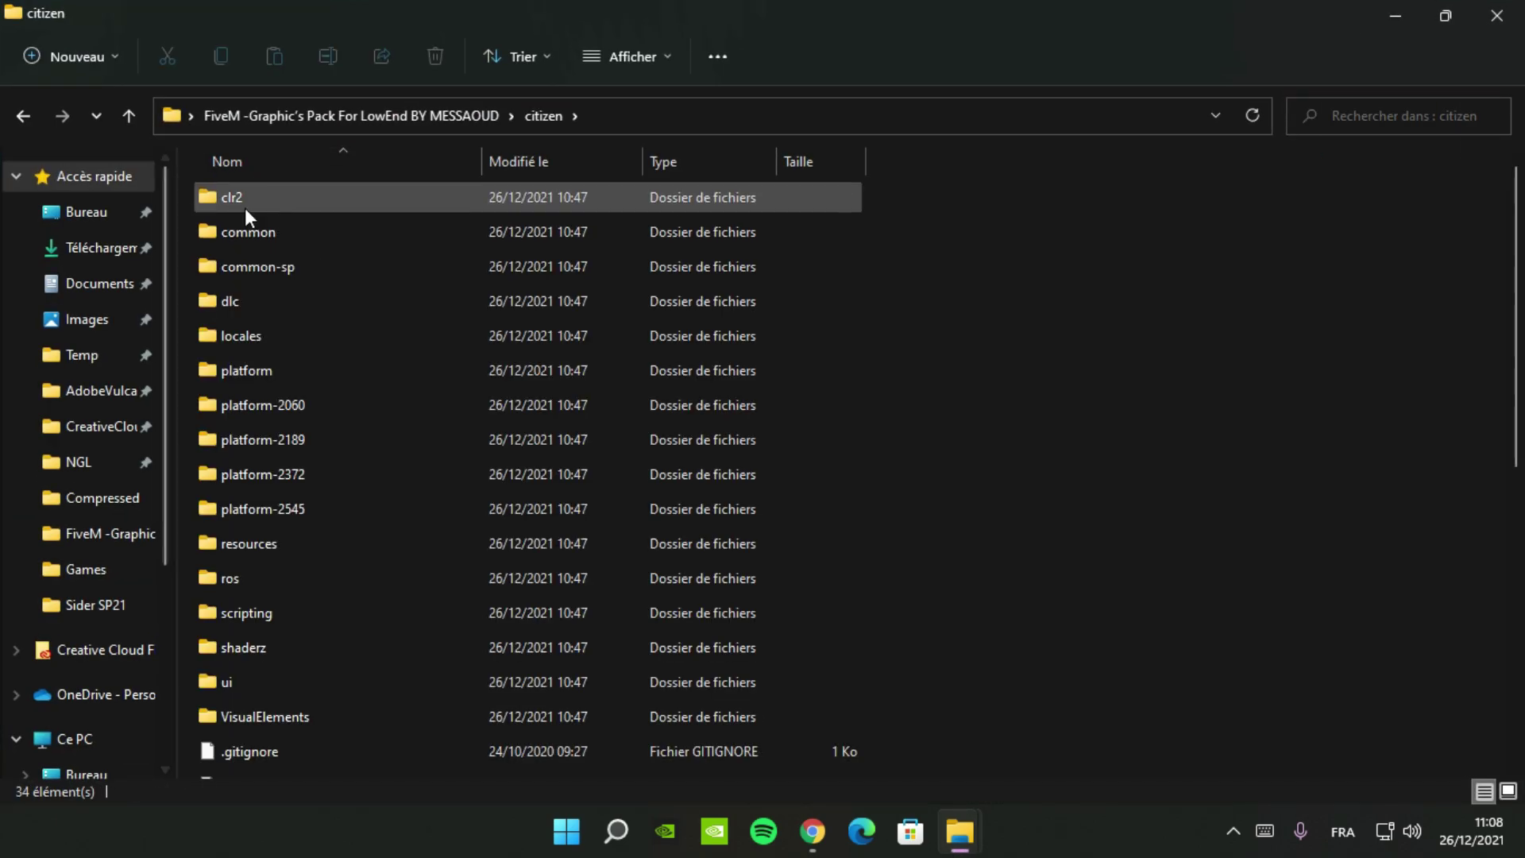
scroll(516, 365, "down", 5)
scroll(501, 413, "up", 5)
key("alt+Left")
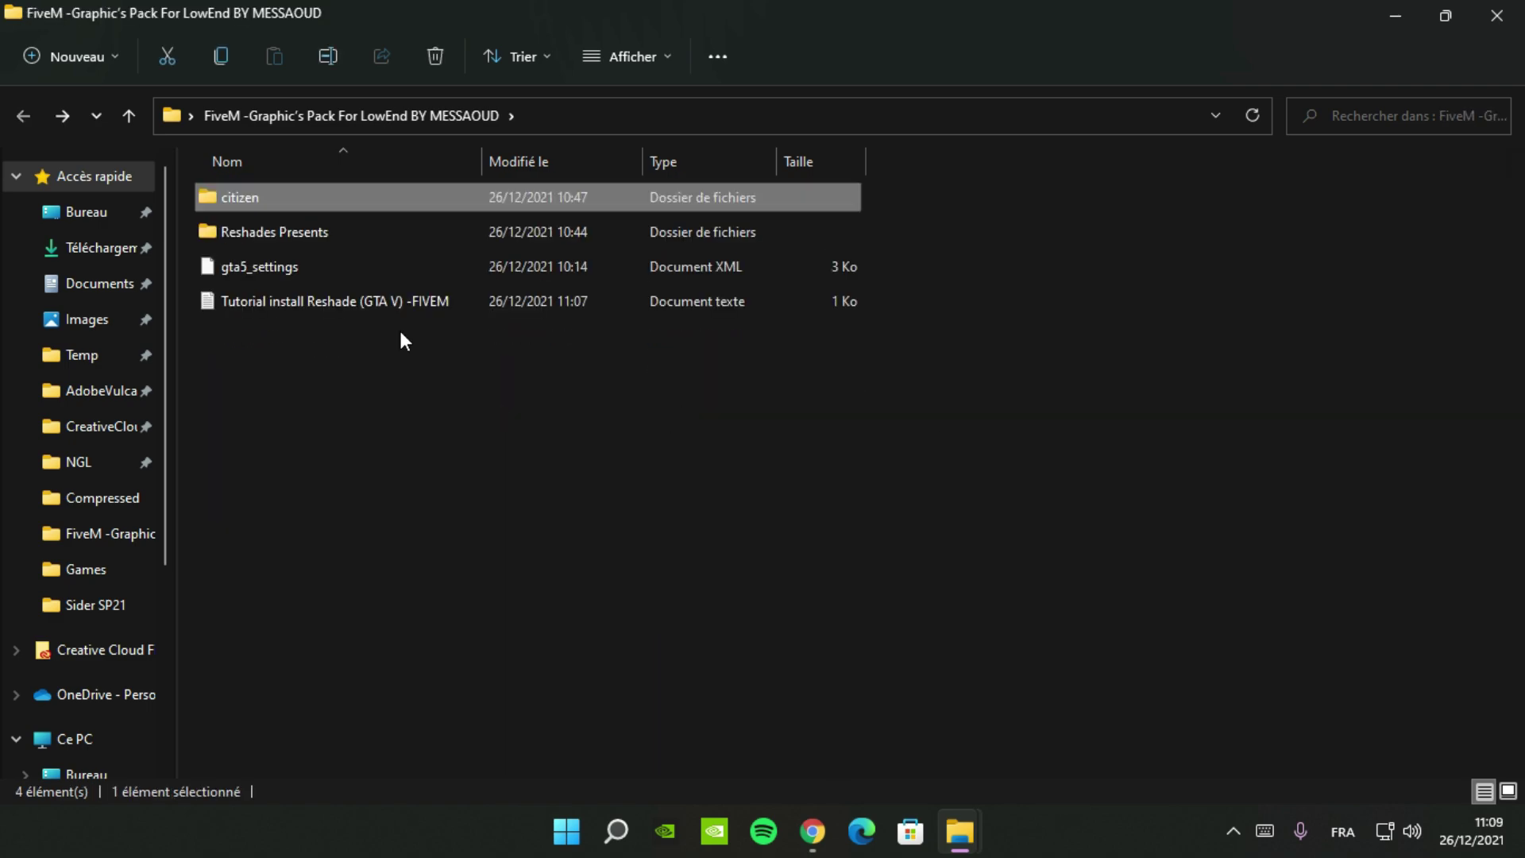
Step: Copy the citizen folder from the graphics pack and minimize the pack's window
right_click(410, 197)
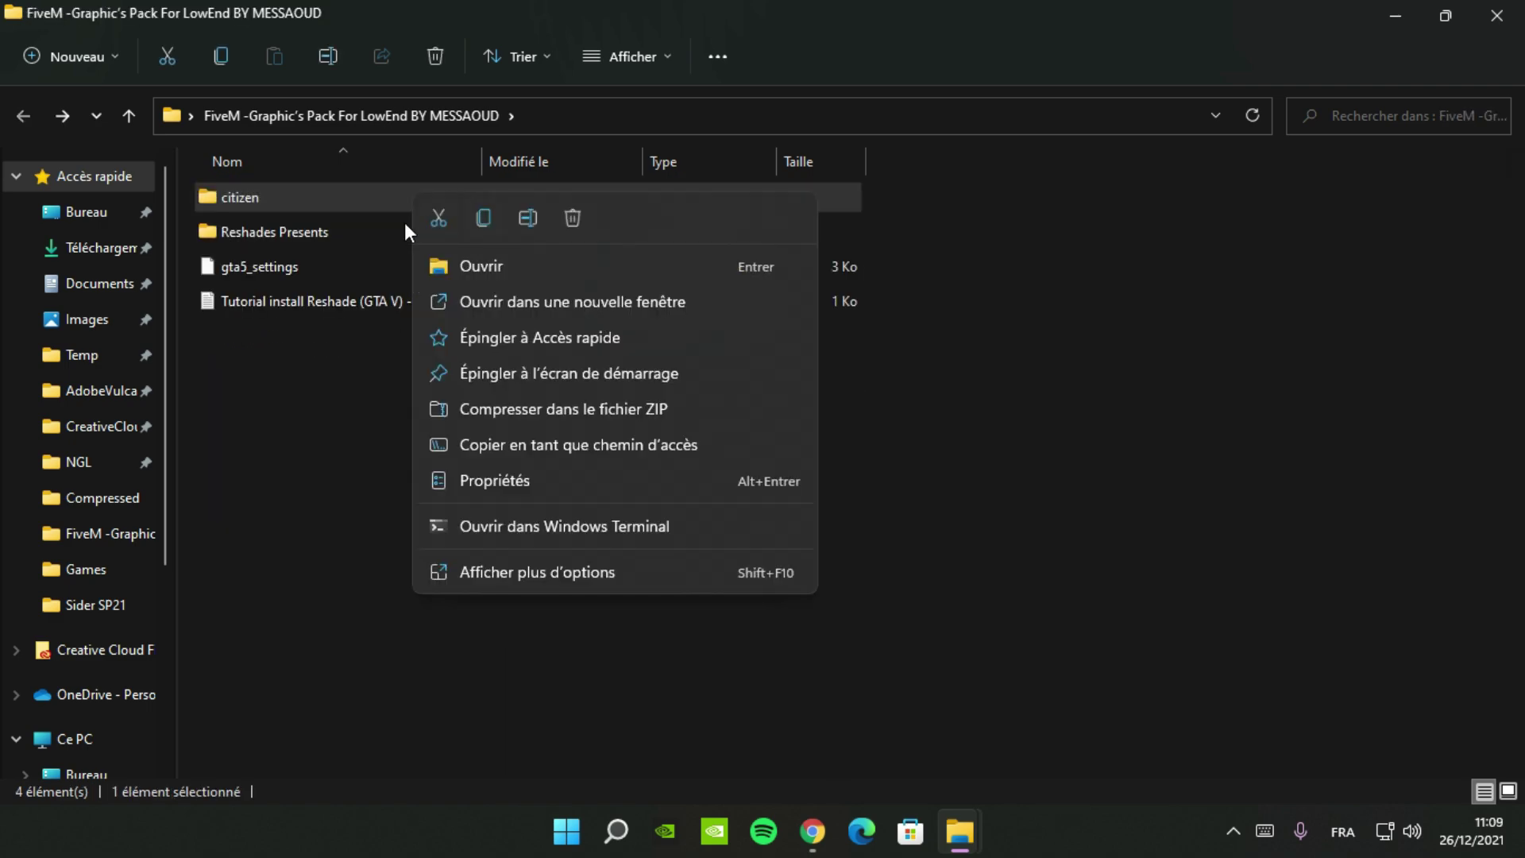
left_click(482, 218)
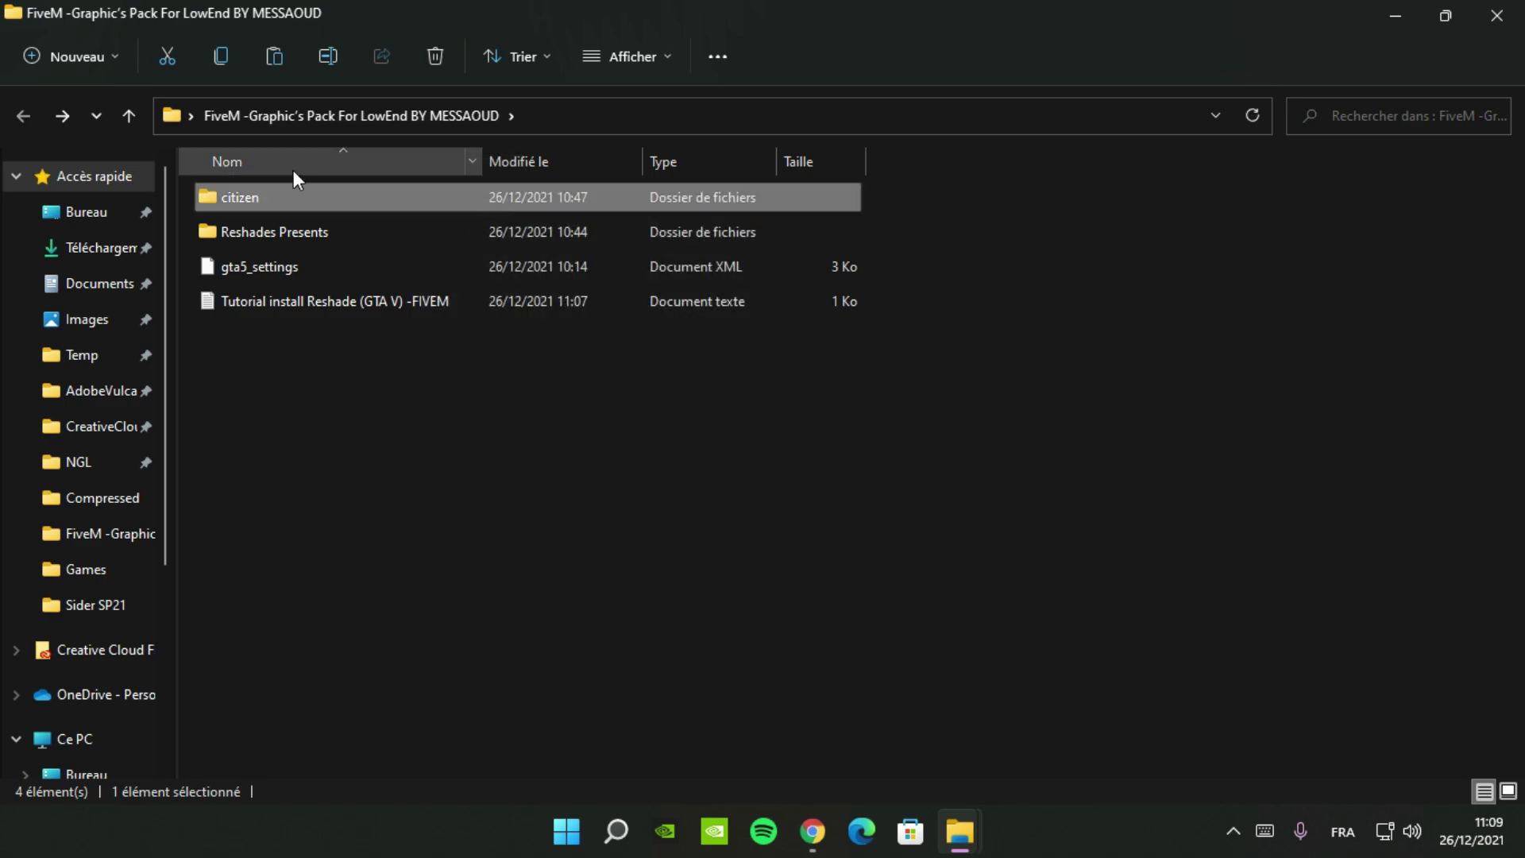
left_click(1404, 10)
Step: Open the file location of the FiveM desktop shortcut and go into the FiveM Application Data folder
left_click_drag(478, 224, 448, 260)
right_click(498, 227)
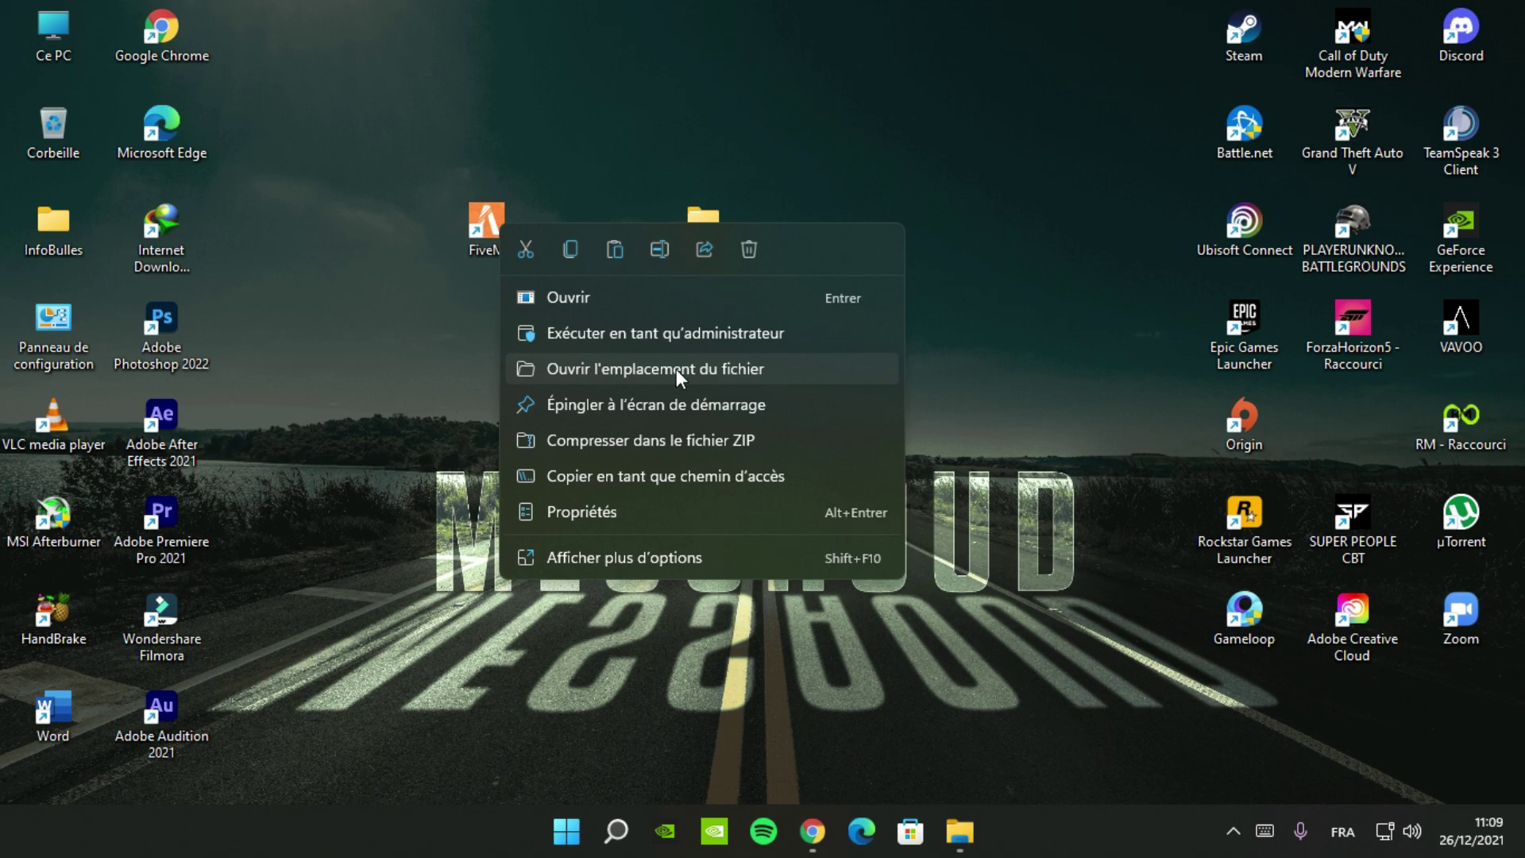
left_click(737, 368)
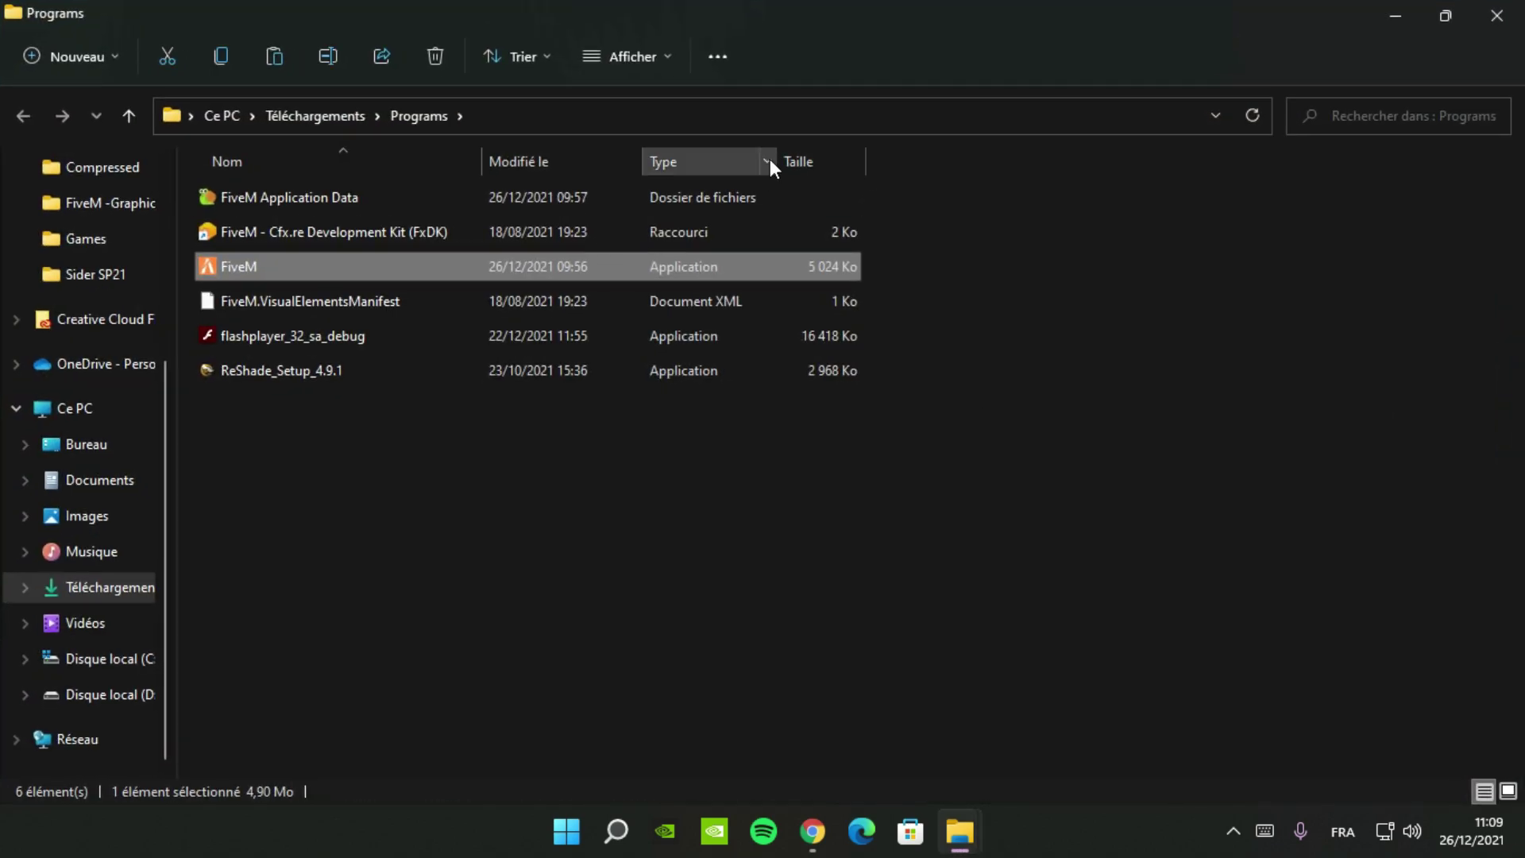
left_click(580, 119)
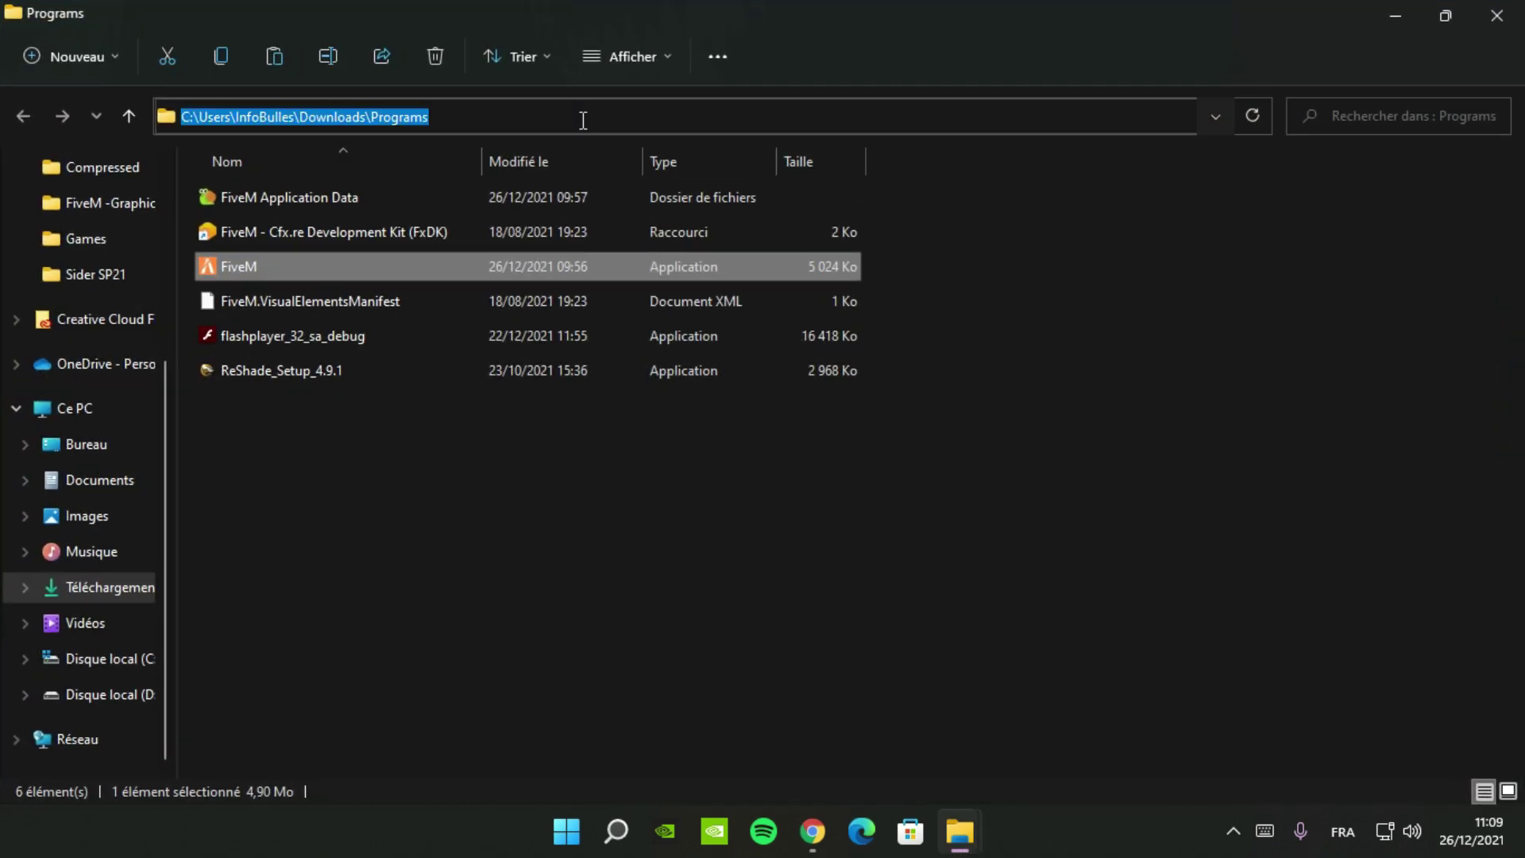
left_click(1008, 489)
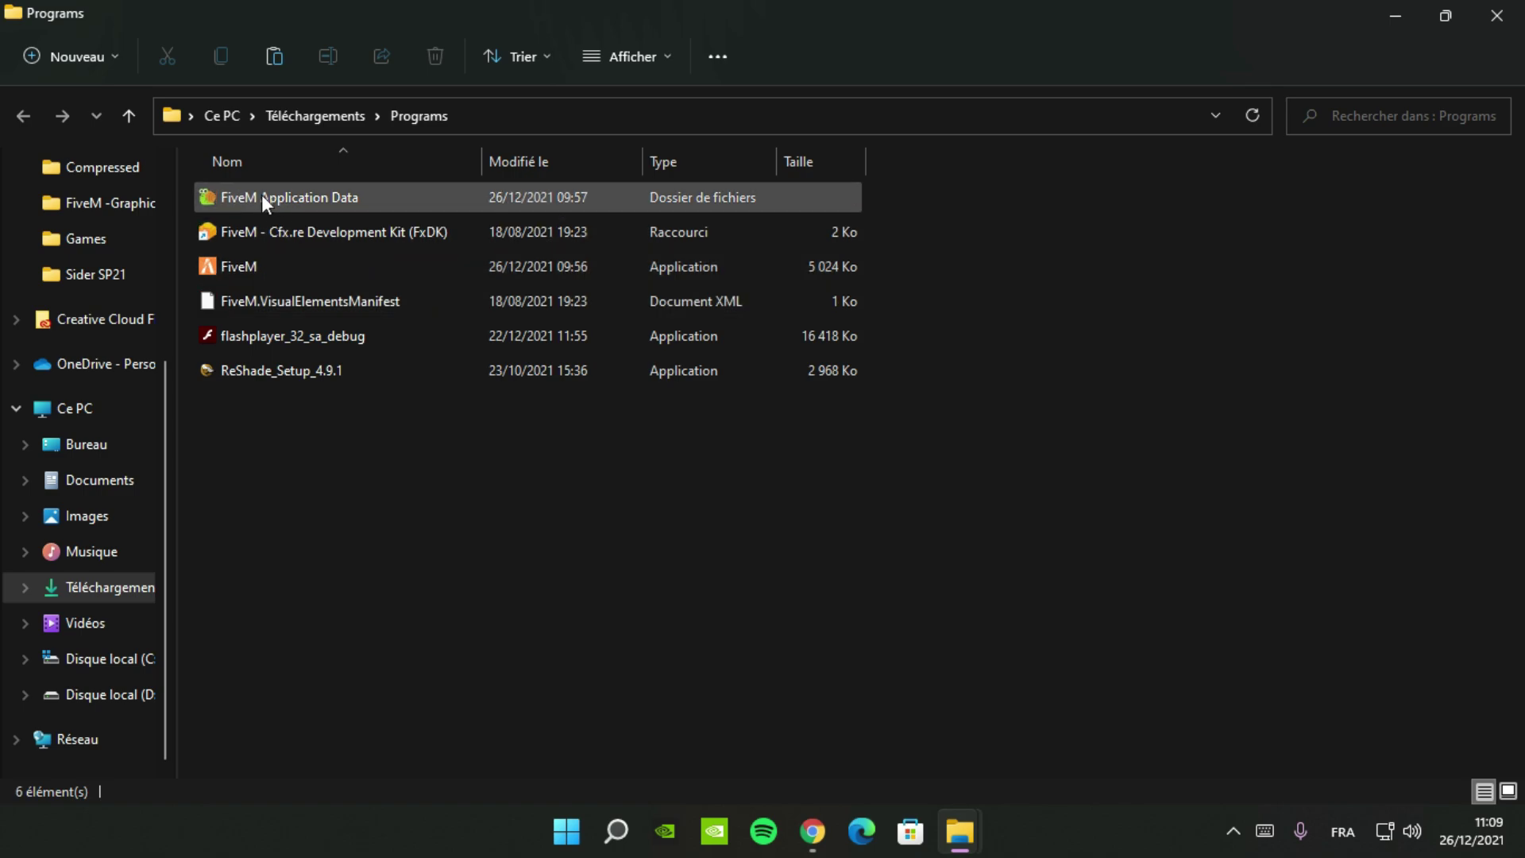
double_click(302, 200)
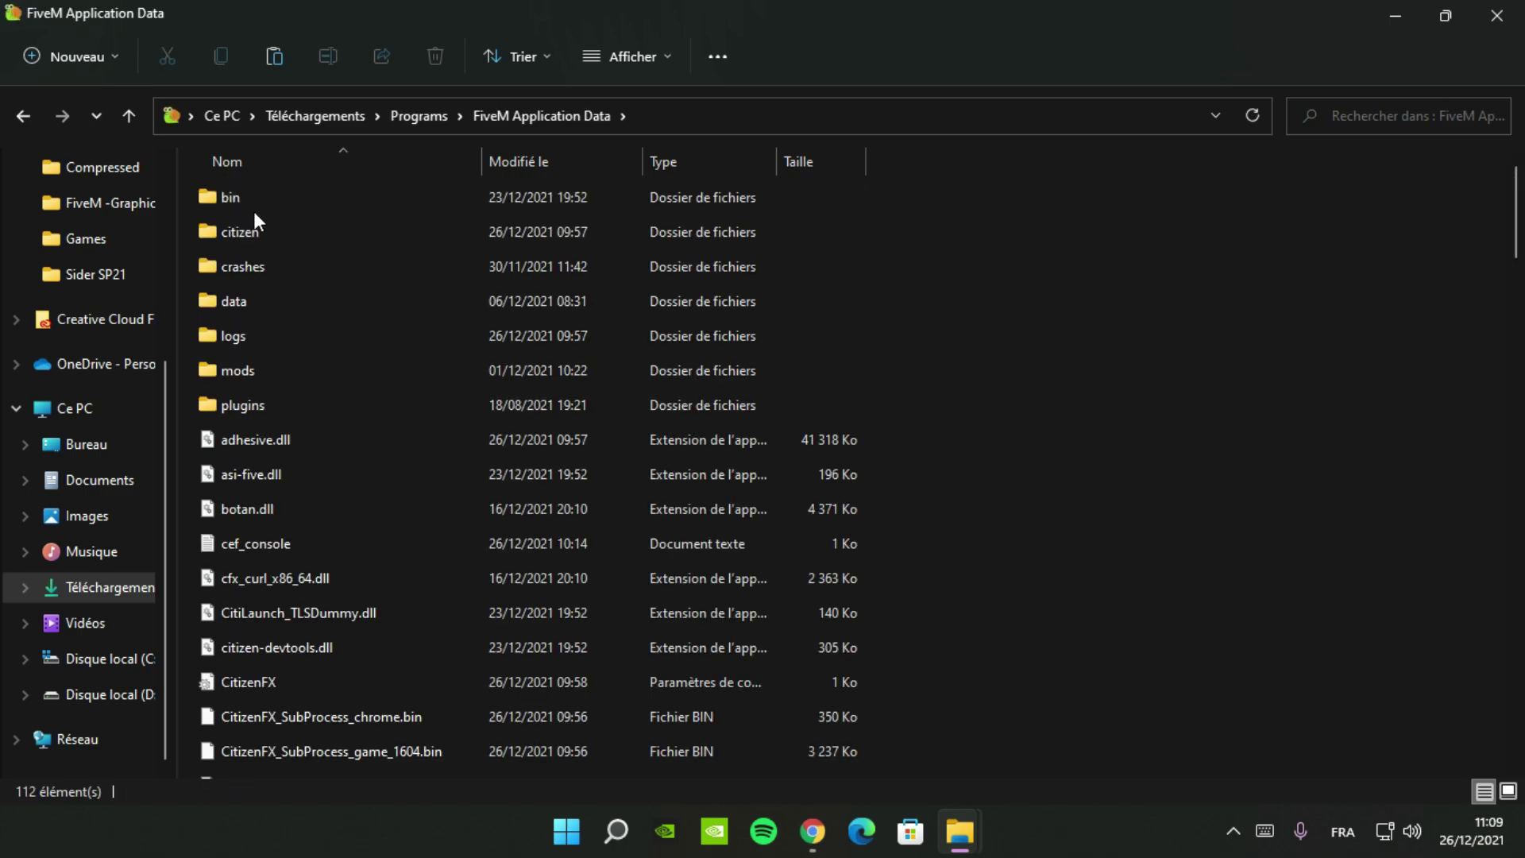
Step: Delete the existing citizen folder from FiveM Application Data
left_click(236, 231)
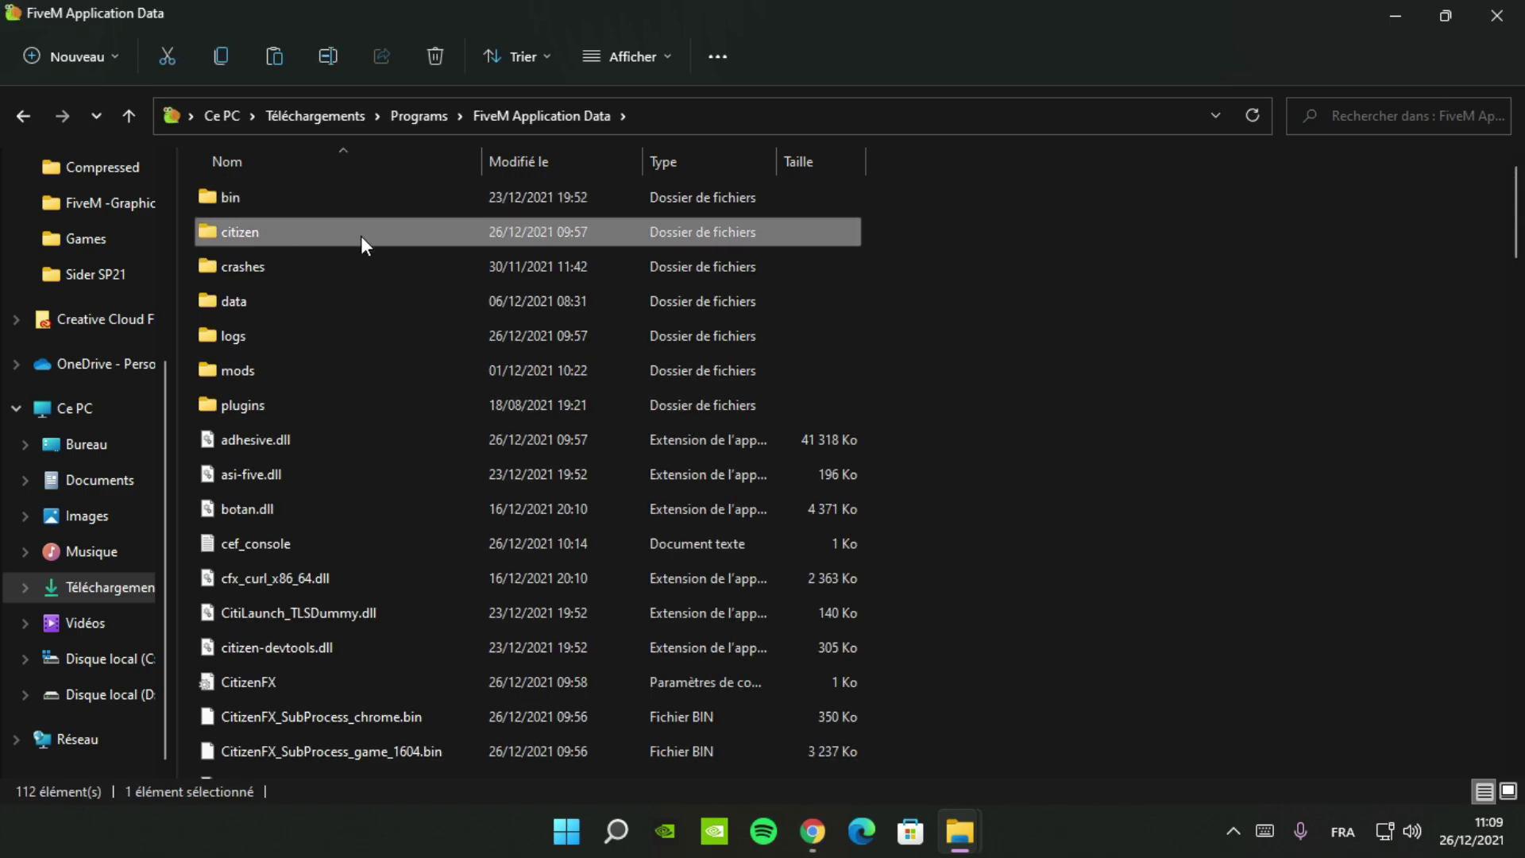
right_click(278, 234)
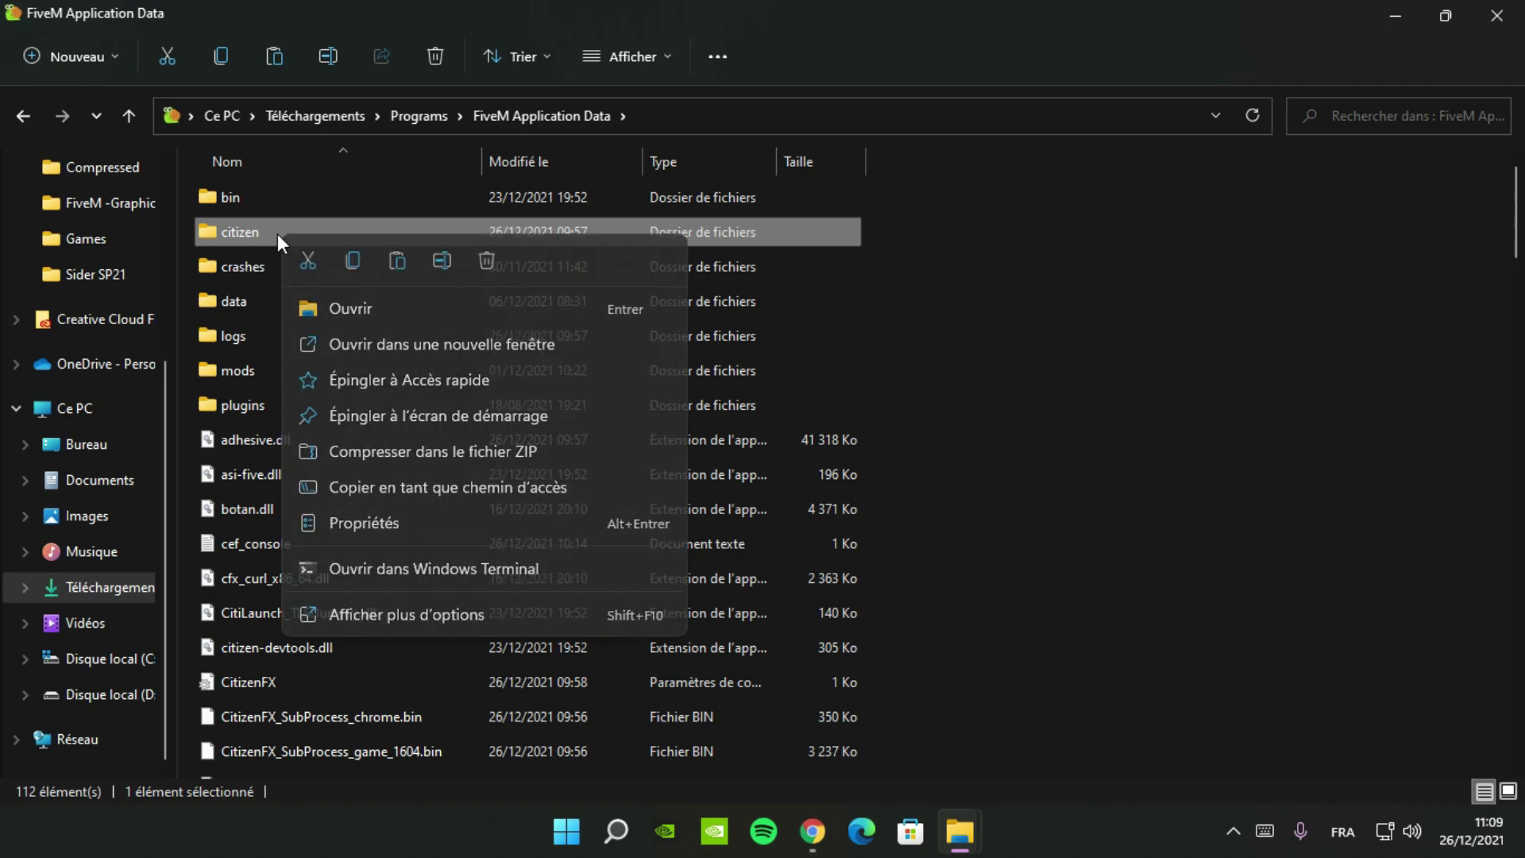
left_click(428, 612)
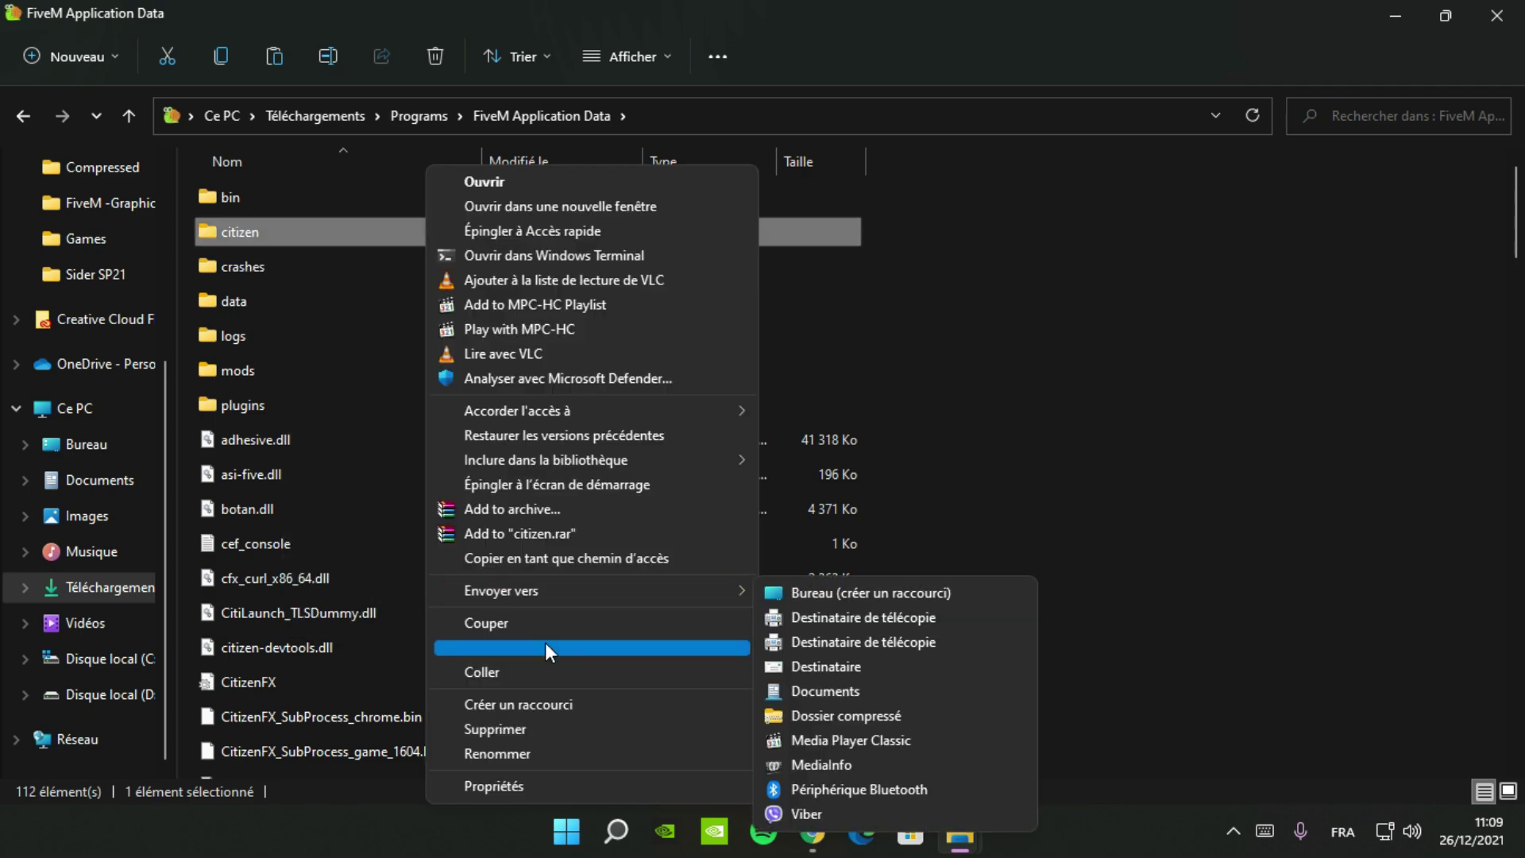
left_click(520, 729)
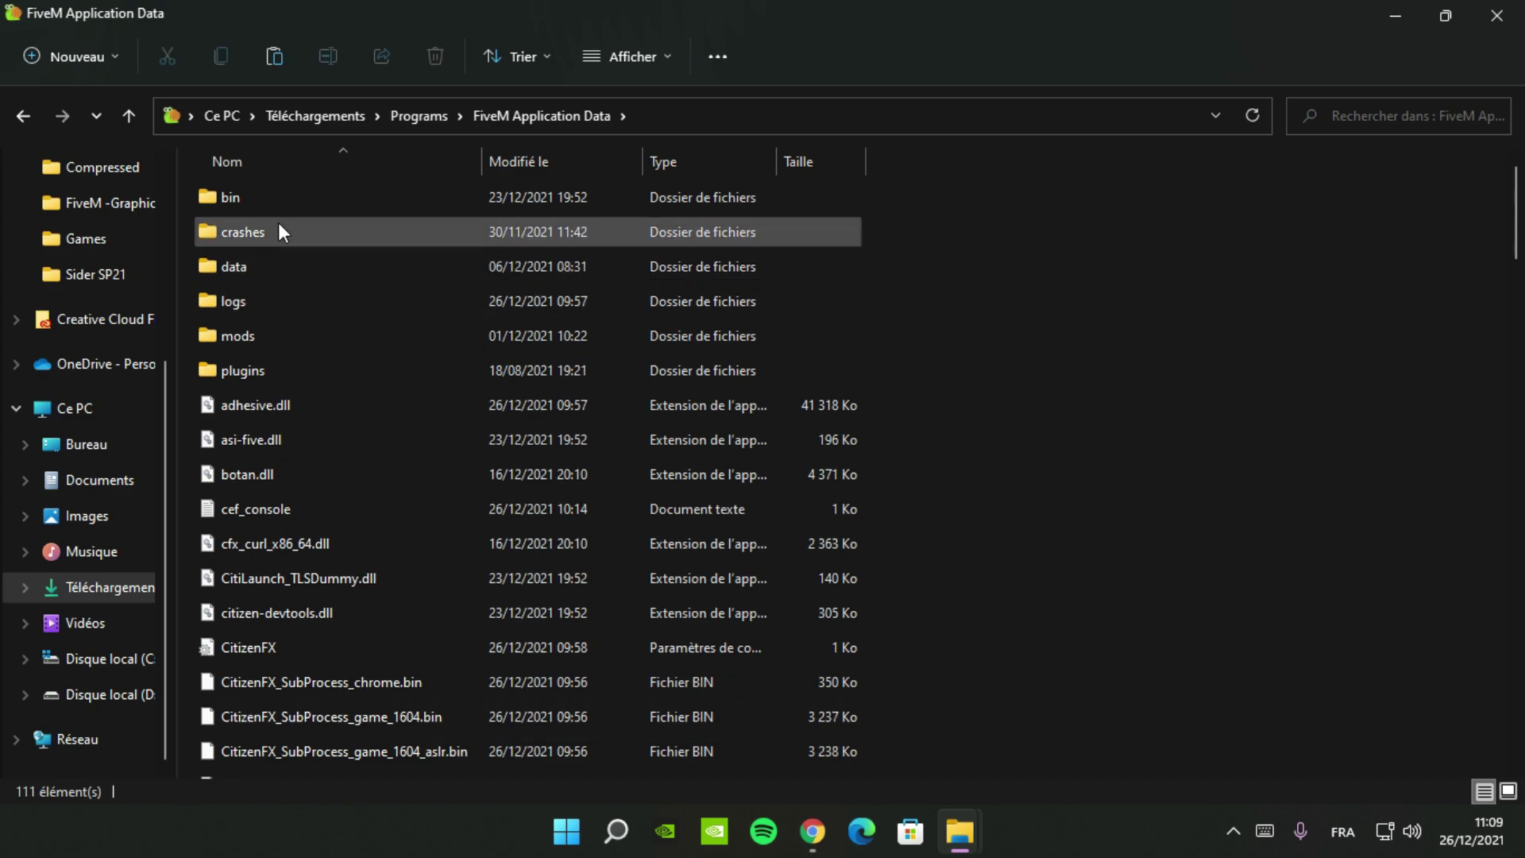
Step: Paste the graphics pack's citizen folder into FiveM Application Data and refresh the file list
right_click(983, 338)
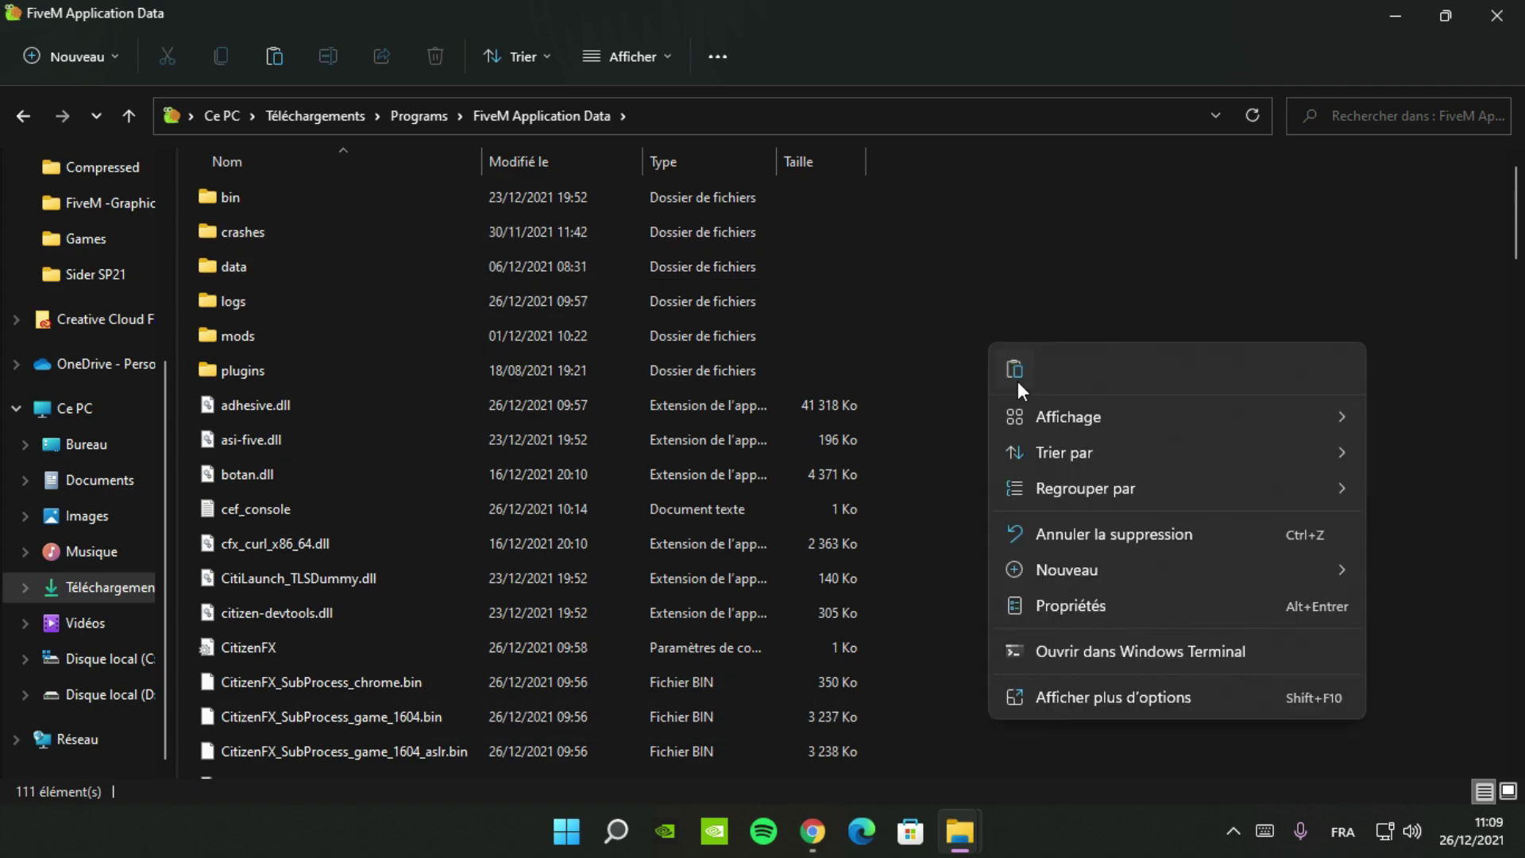
left_click(1014, 371)
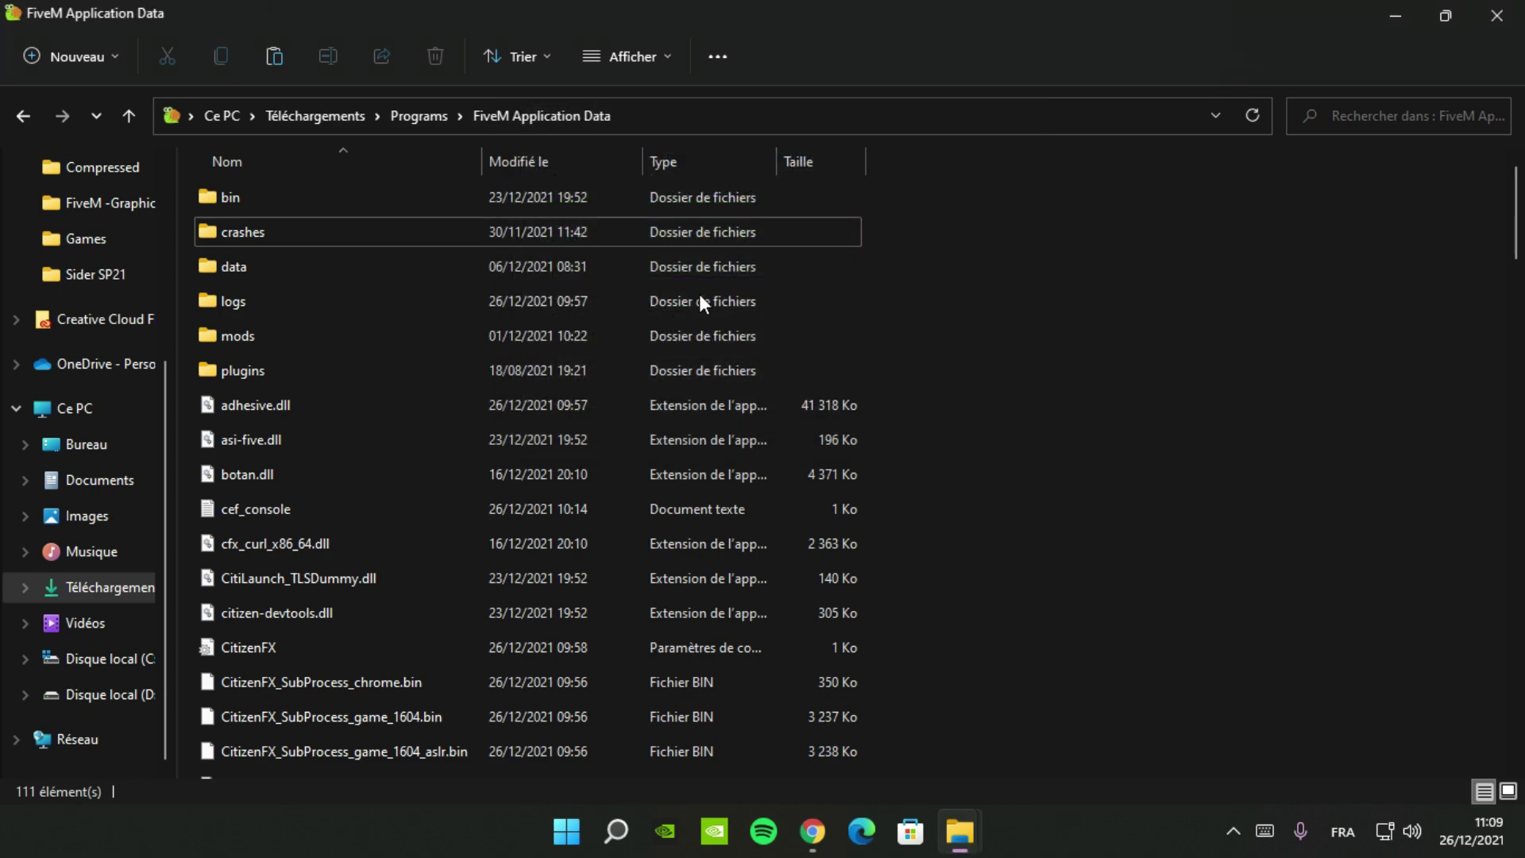
scroll(826, 351, "up", 9)
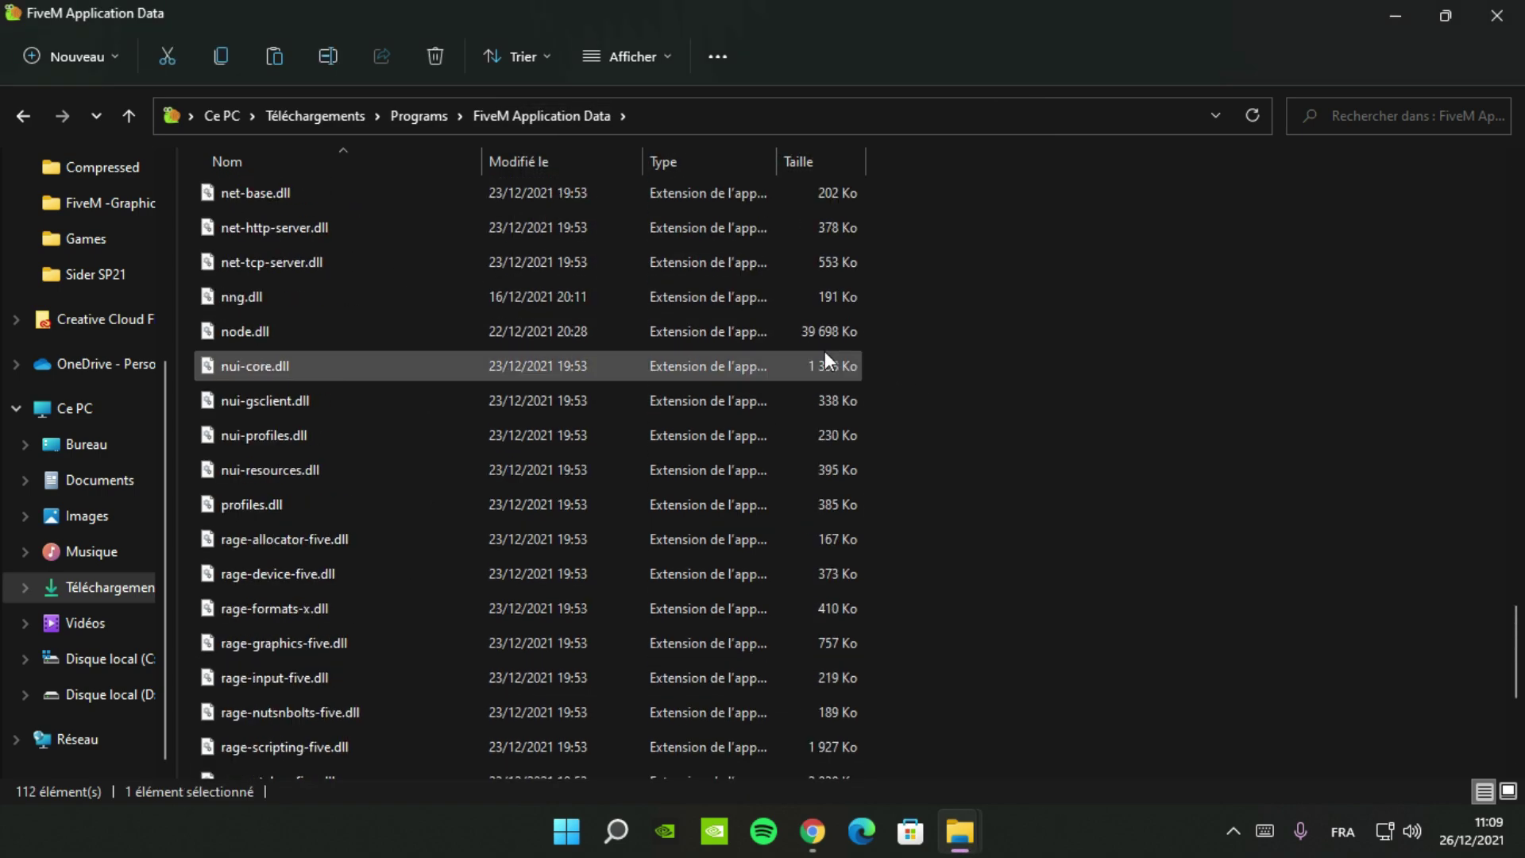
right_click(1113, 389)
left_click(1127, 709)
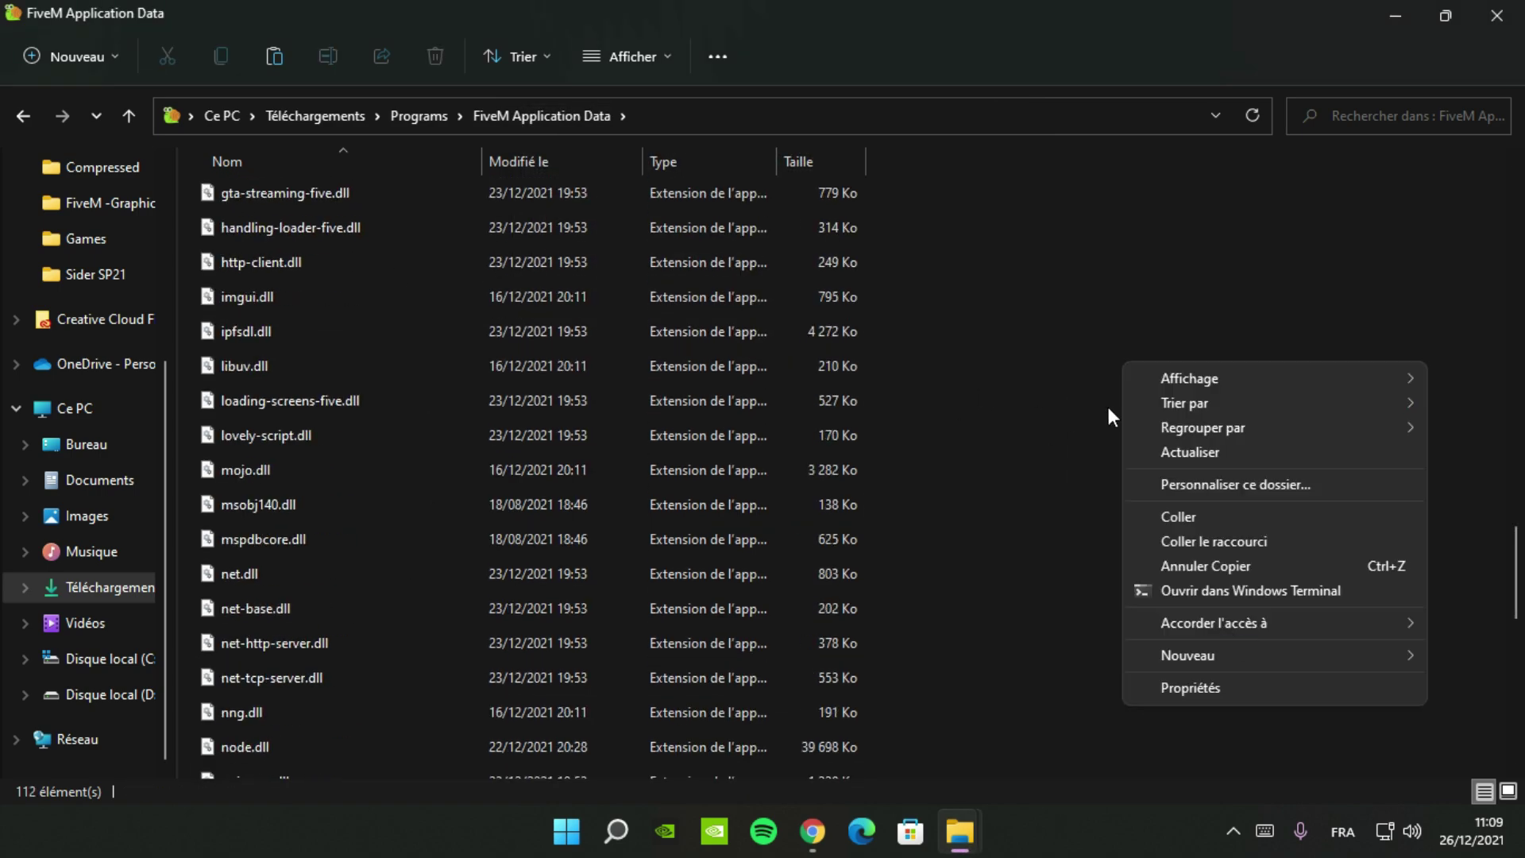
left_click(1179, 455)
left_click(270, 230)
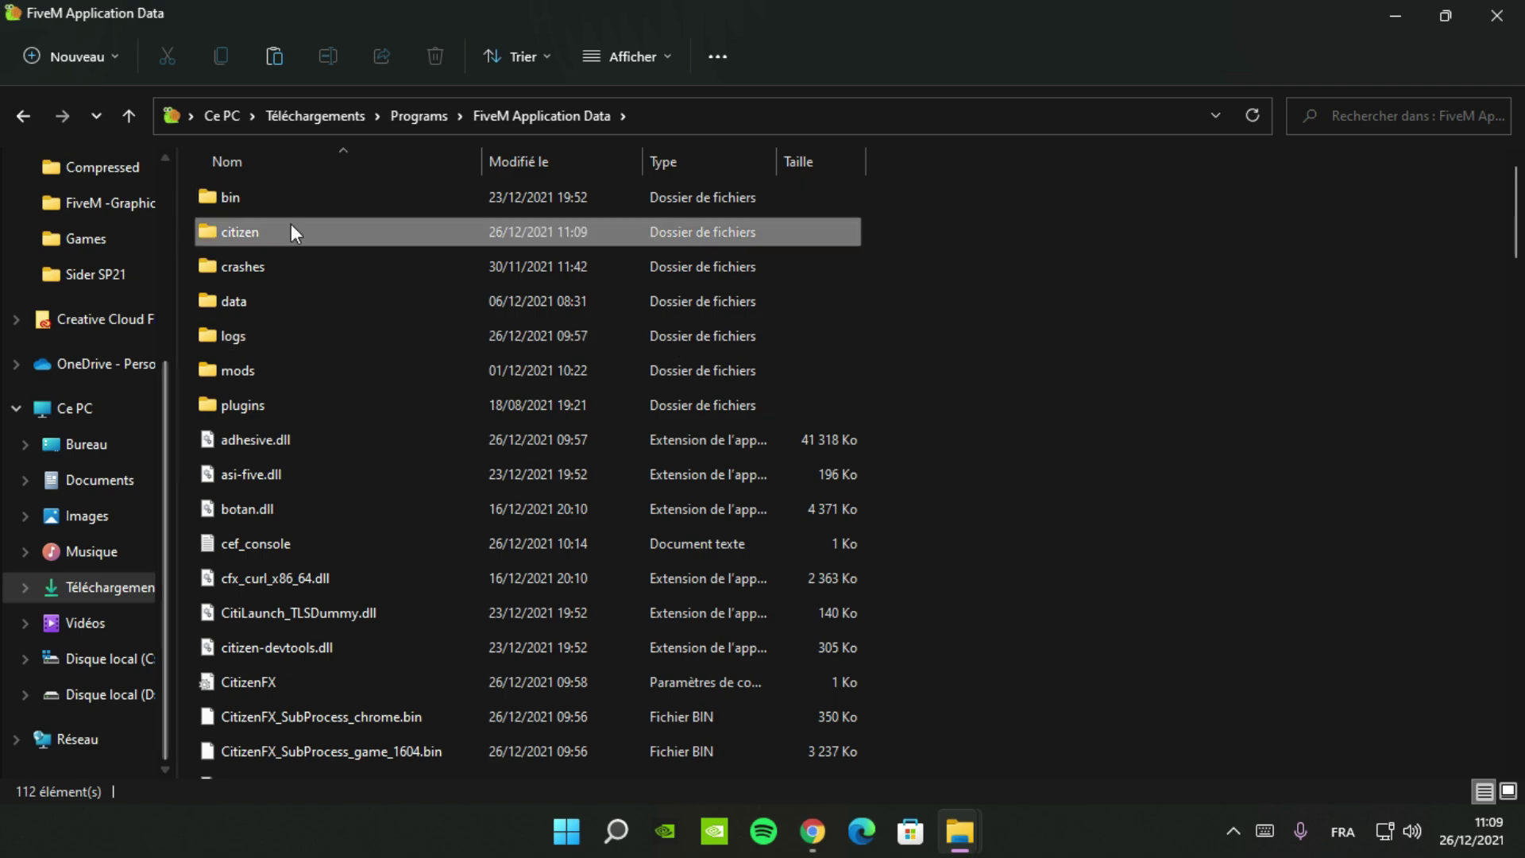
Step: Close the FiveM Application Data window and look inside the graphics pack's Reshades Presents folder
left_click(1496, 15)
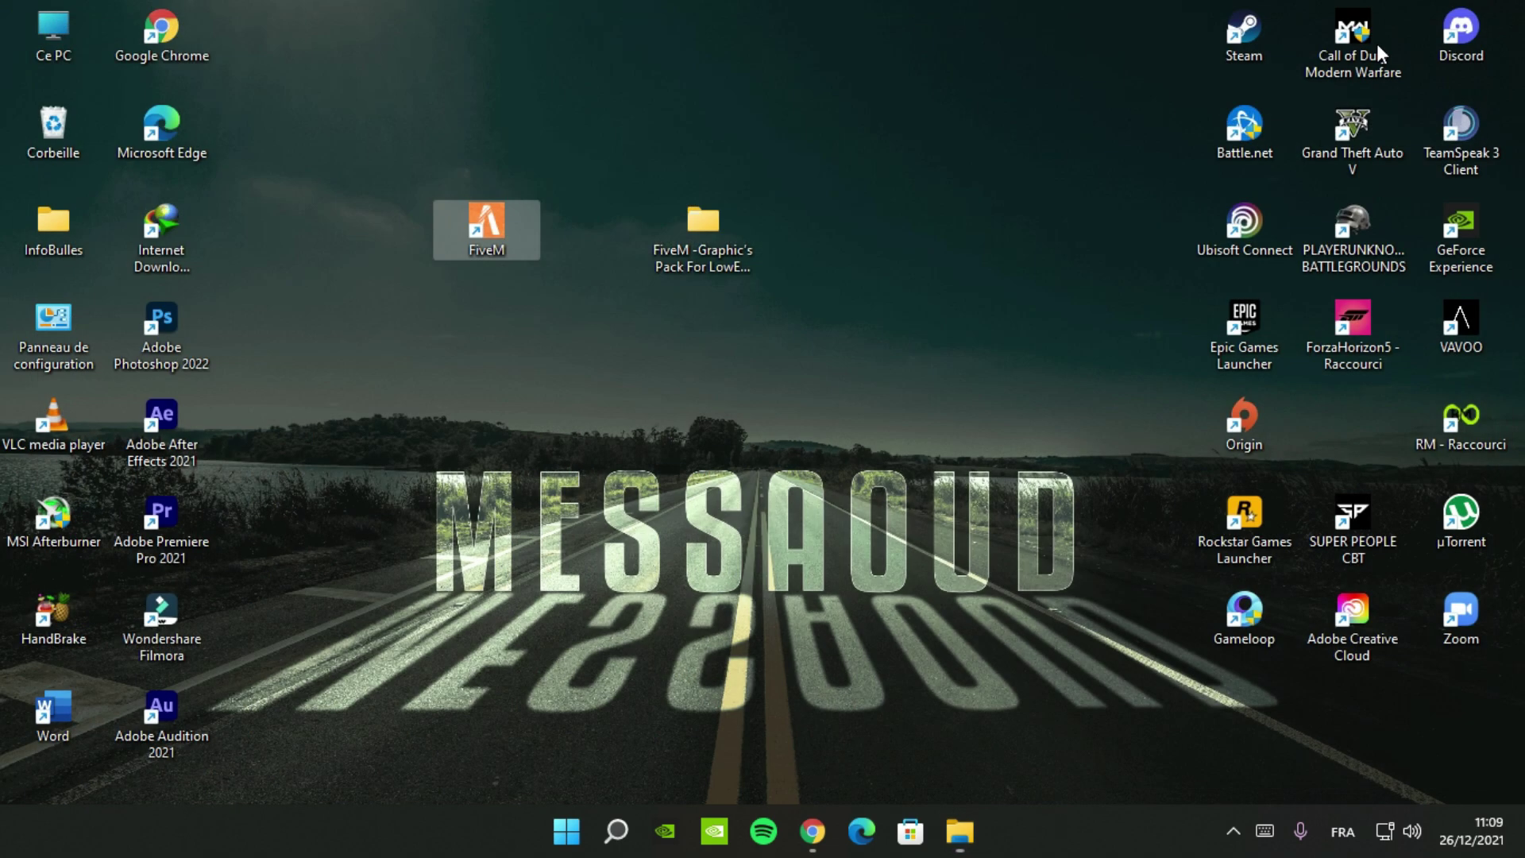
left_click(961, 838)
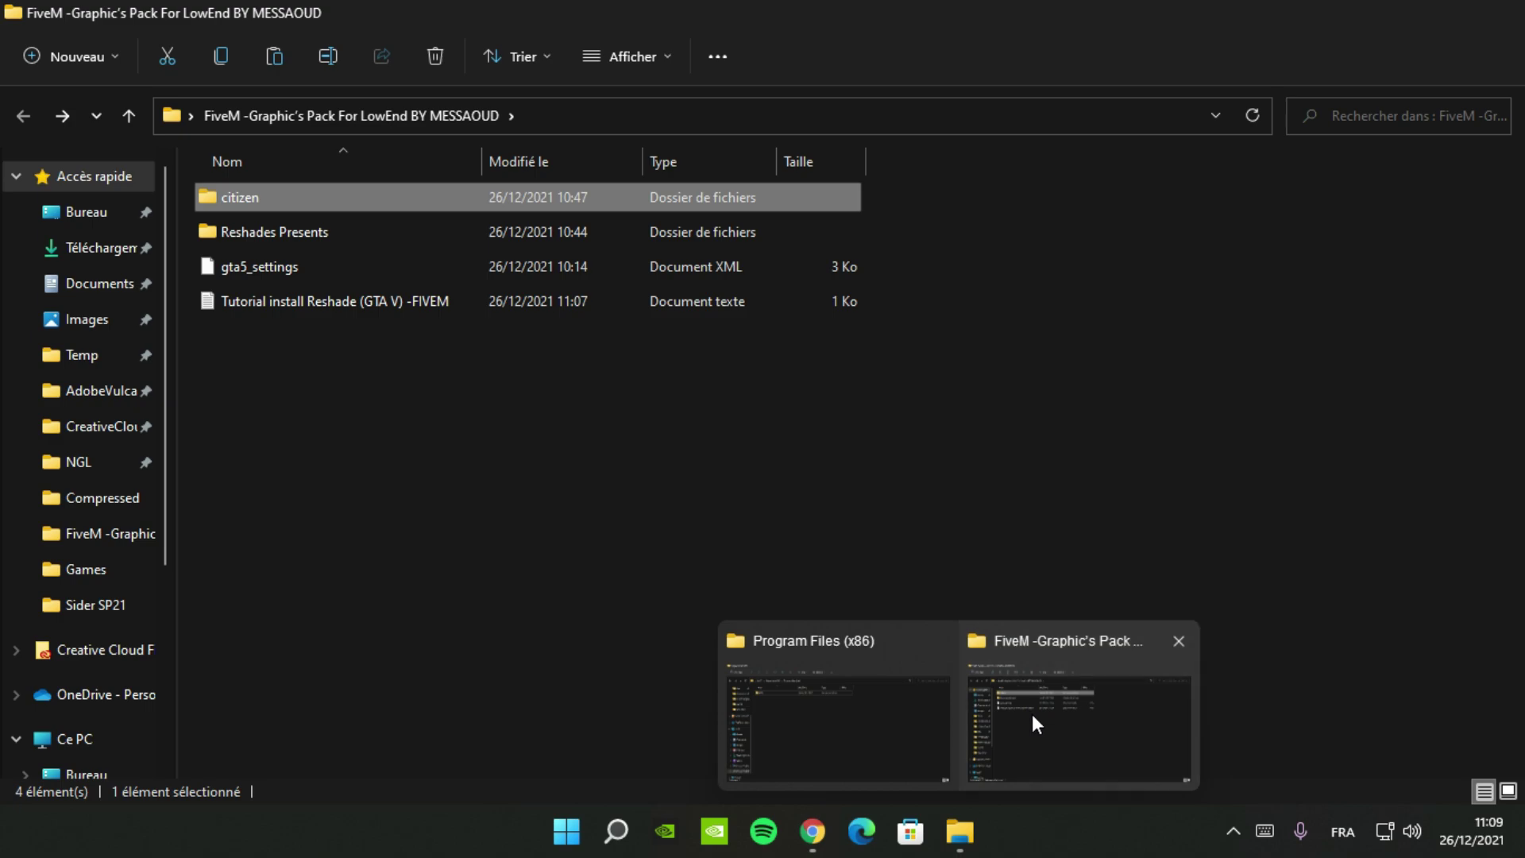
left_click(1032, 714)
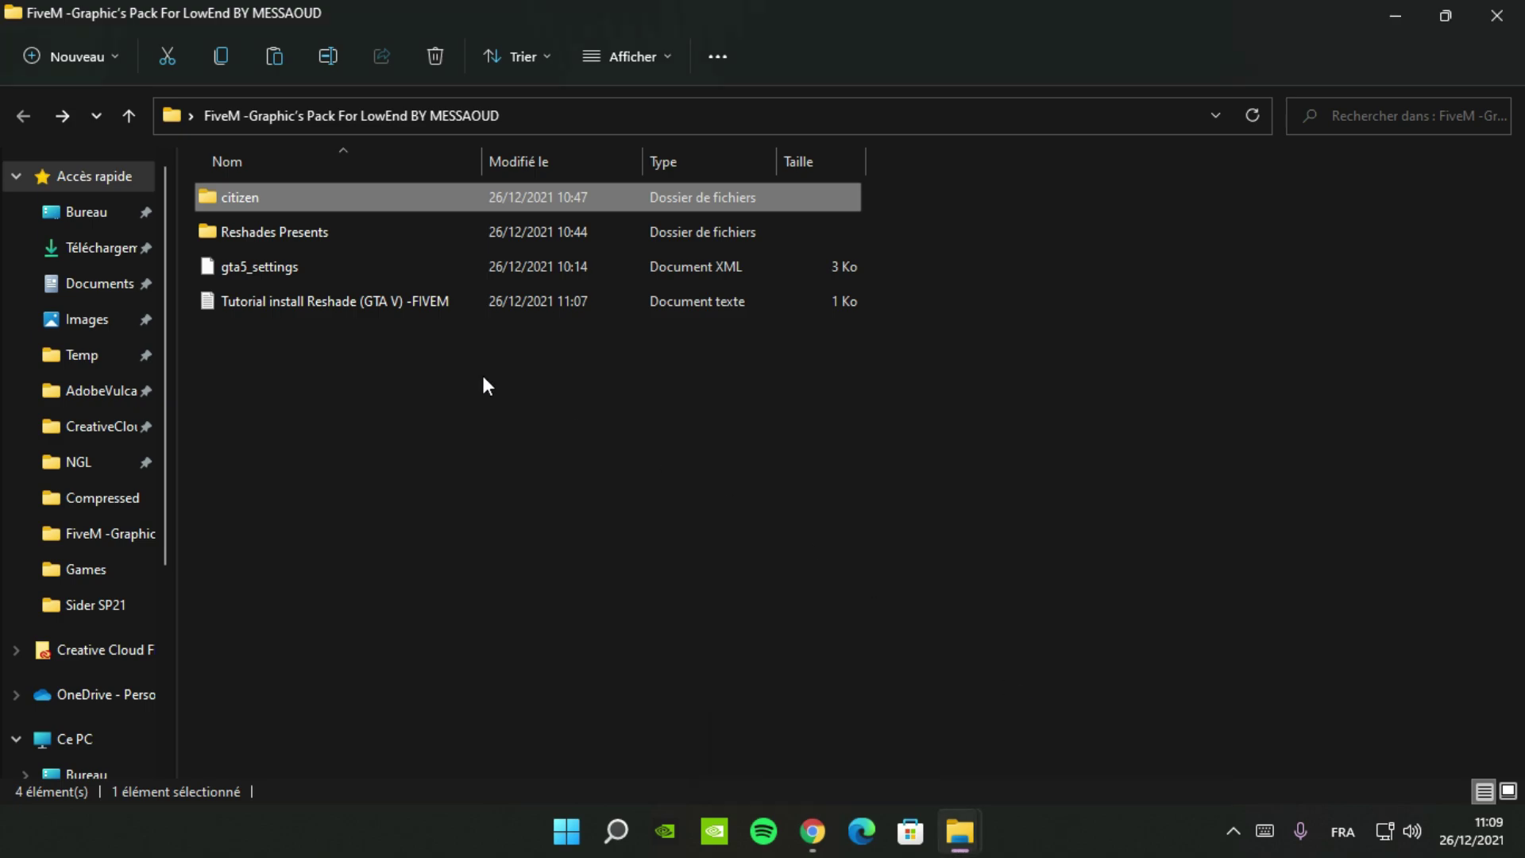
left_click(262, 238)
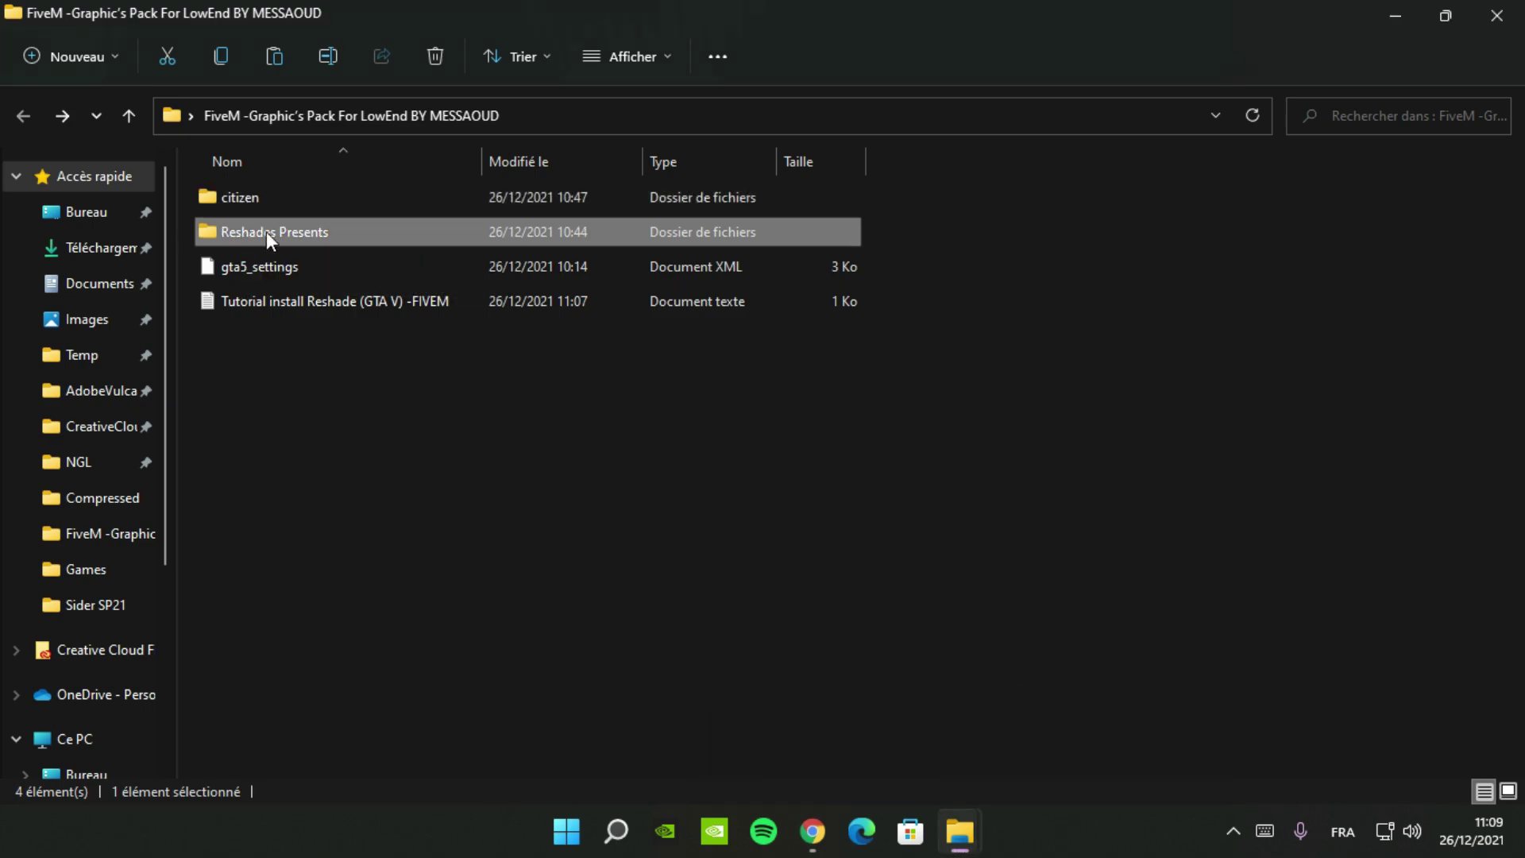
double_click(273, 229)
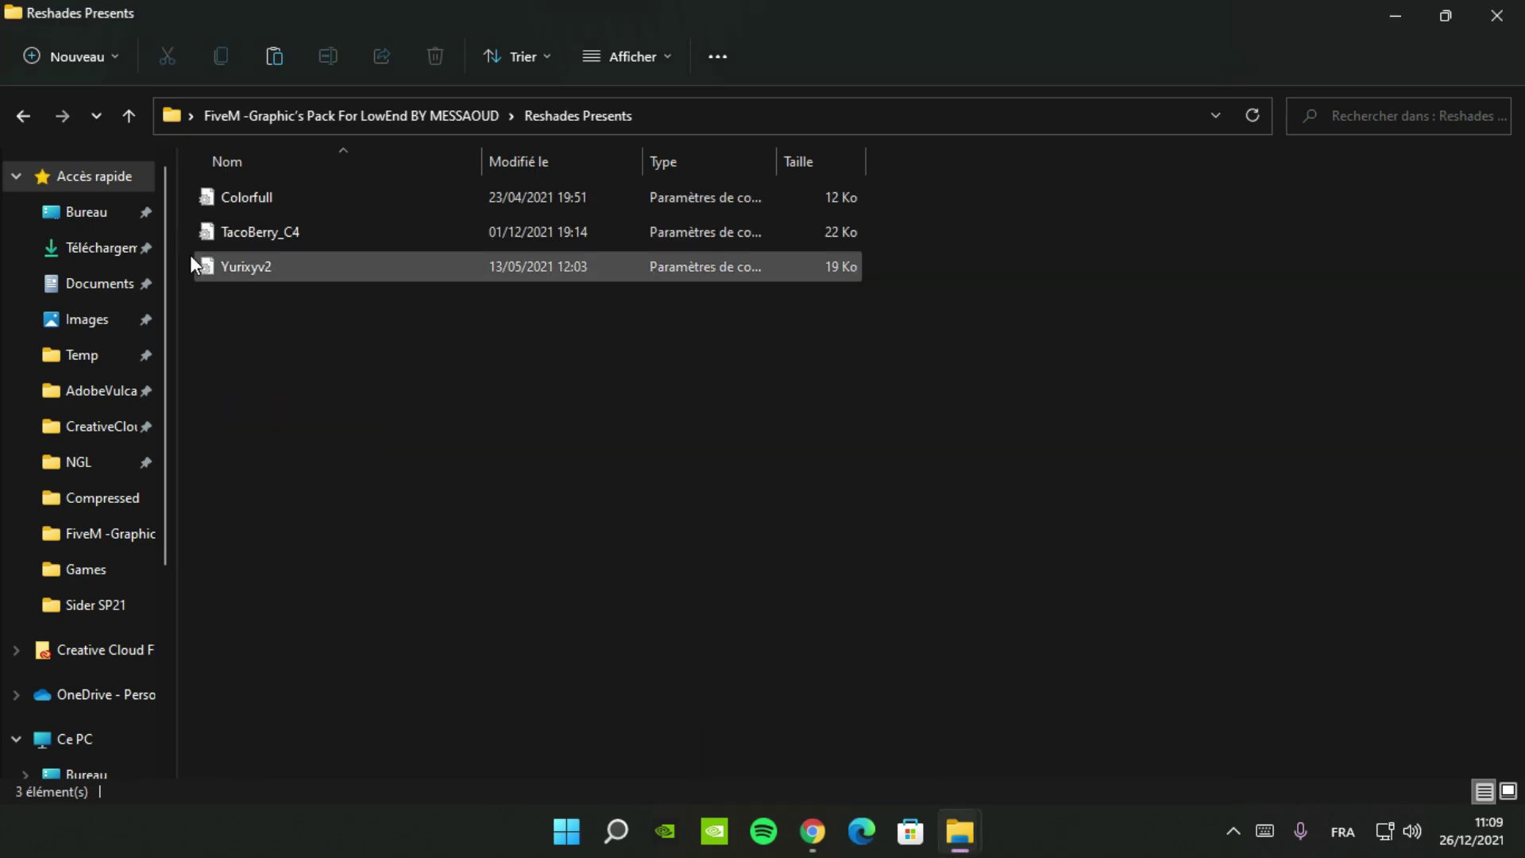
left_click_drag(419, 322, 275, 224)
key("BackSpace")
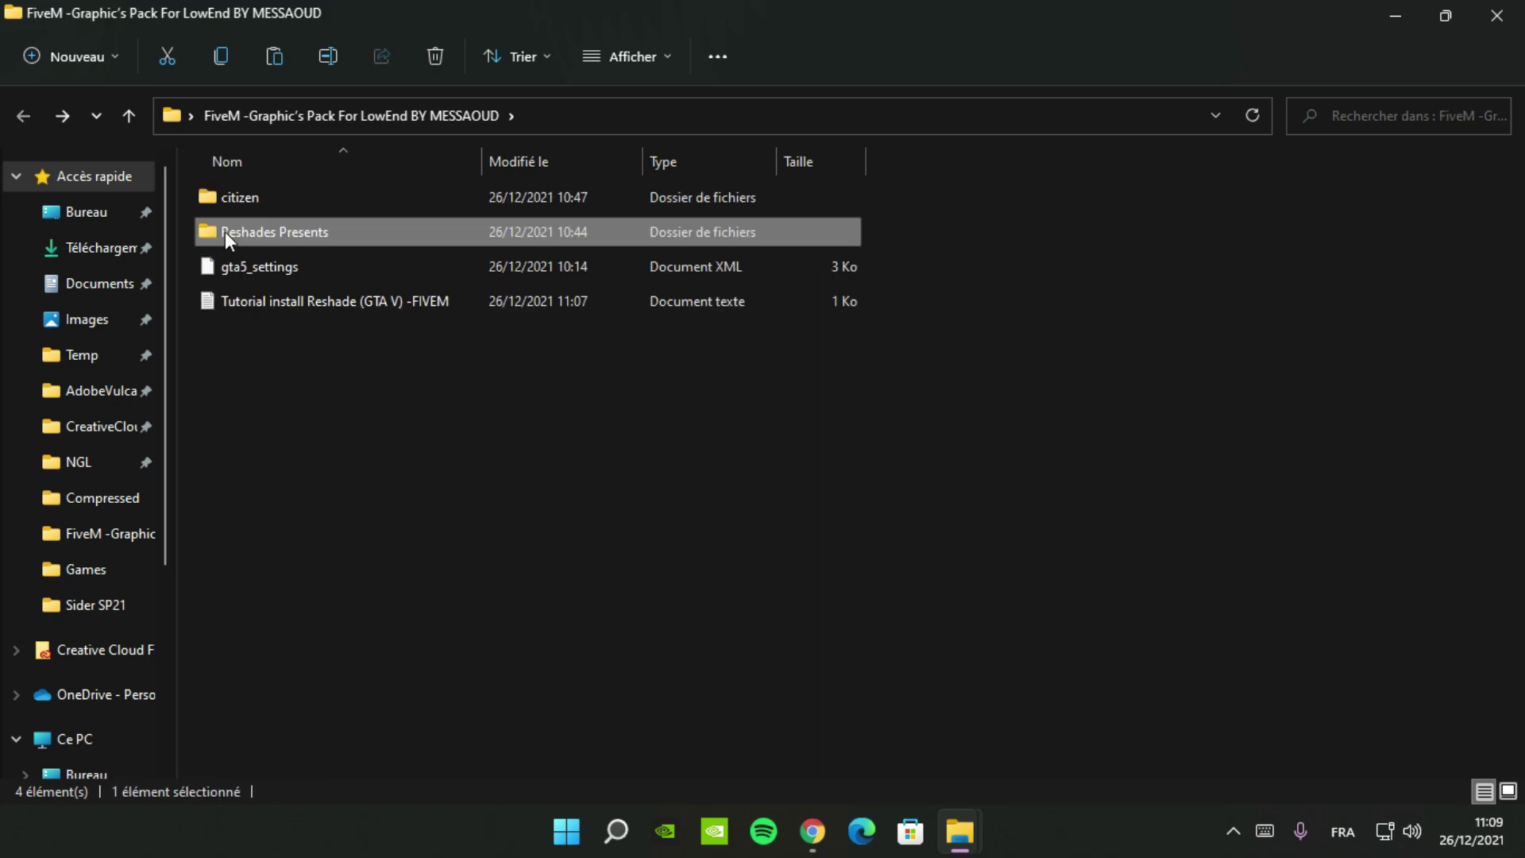
Step: Copy the Colorfull, TacoBerry_C4 and Yurixyv2 presets from the pack's Reshades Presents folder and minimize the window
double_click(321, 227)
left_click_drag(386, 340, 257, 198)
right_click(258, 198)
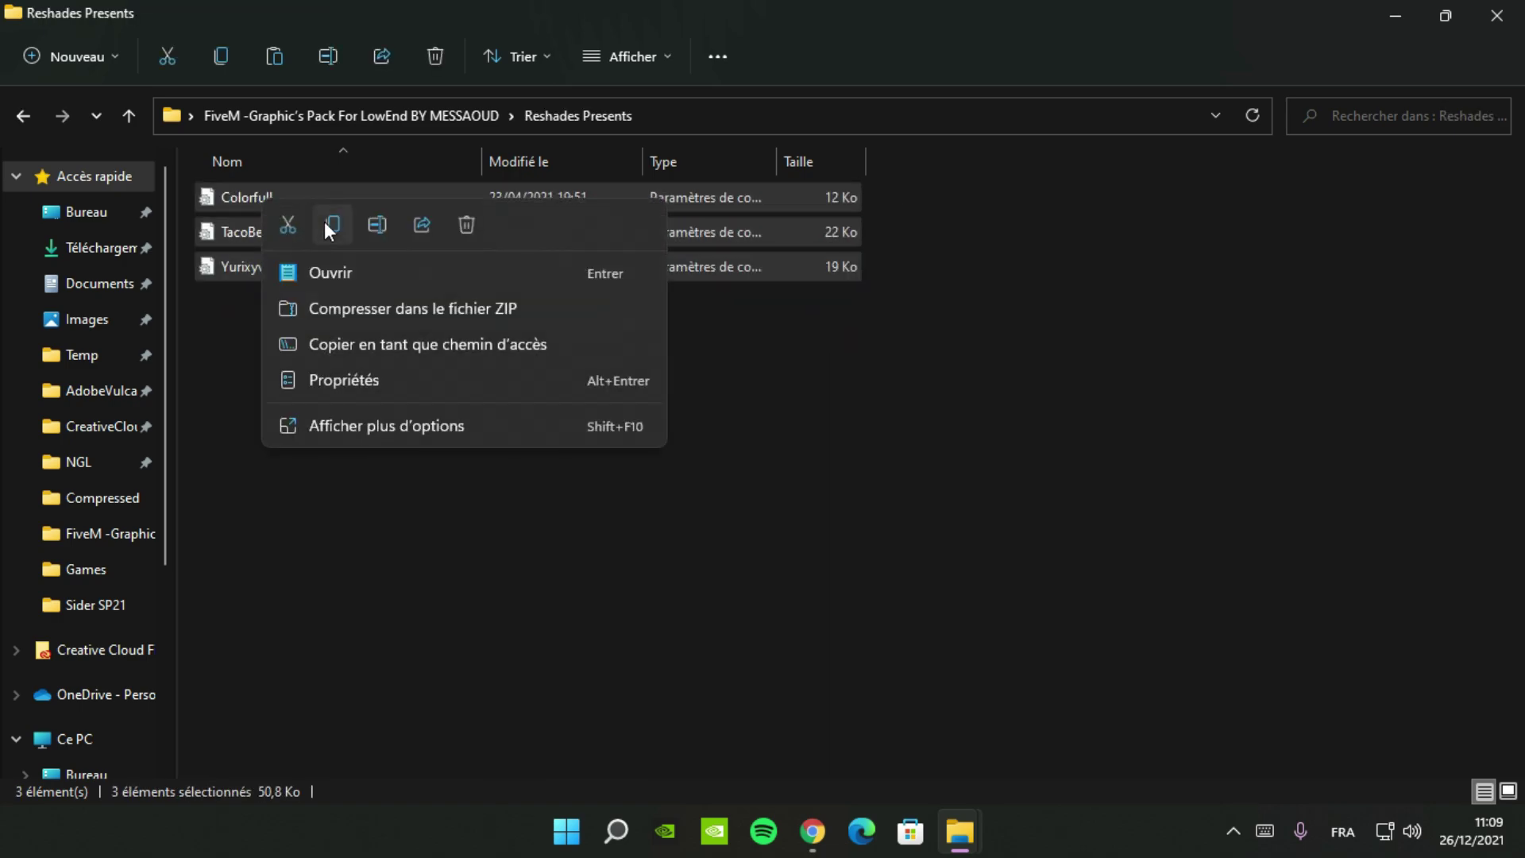
left_click(337, 427)
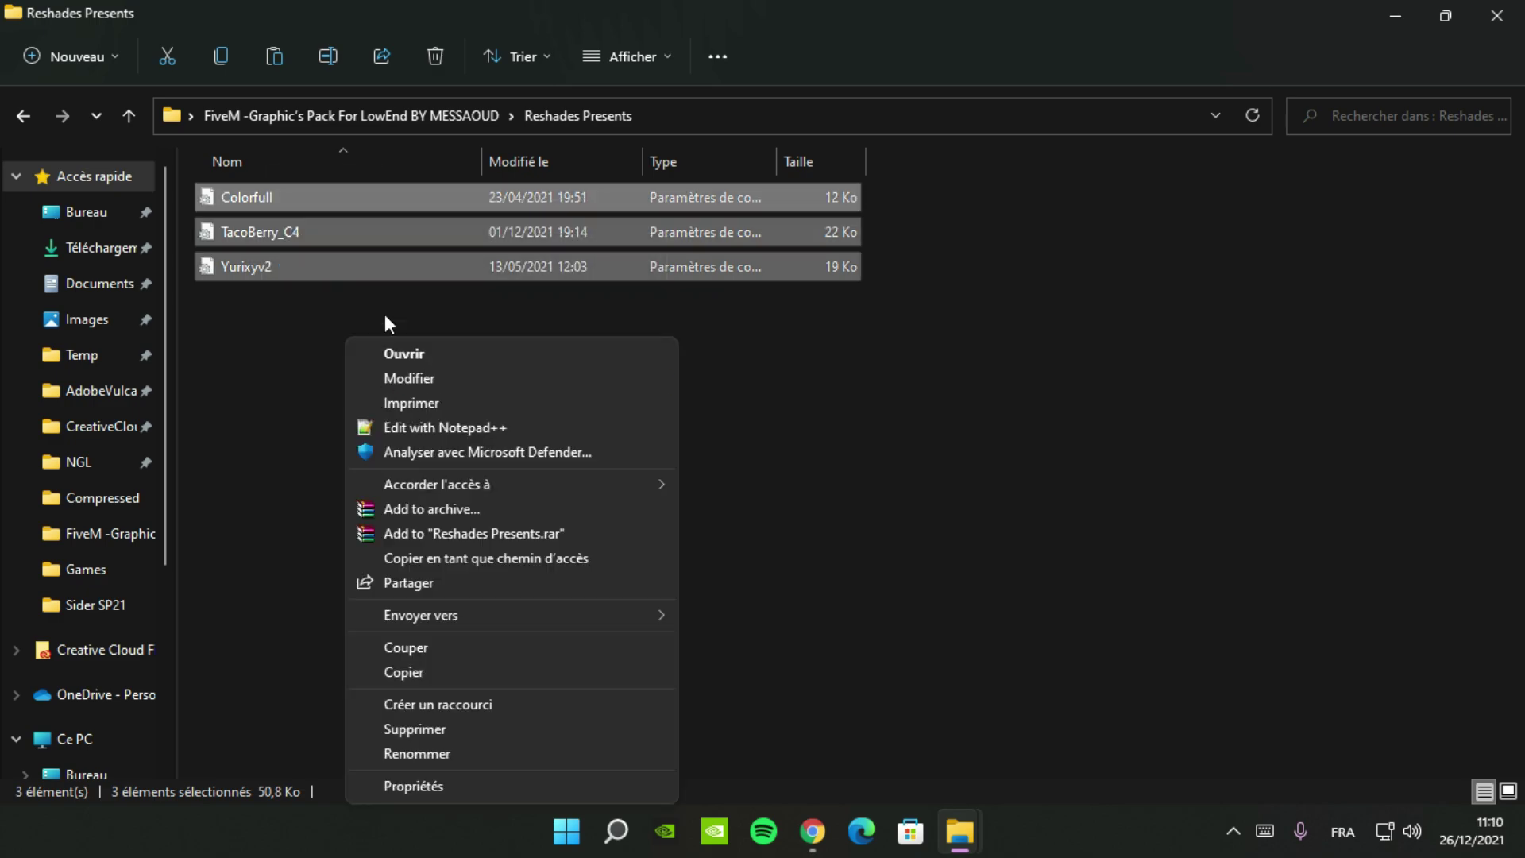
left_click(422, 672)
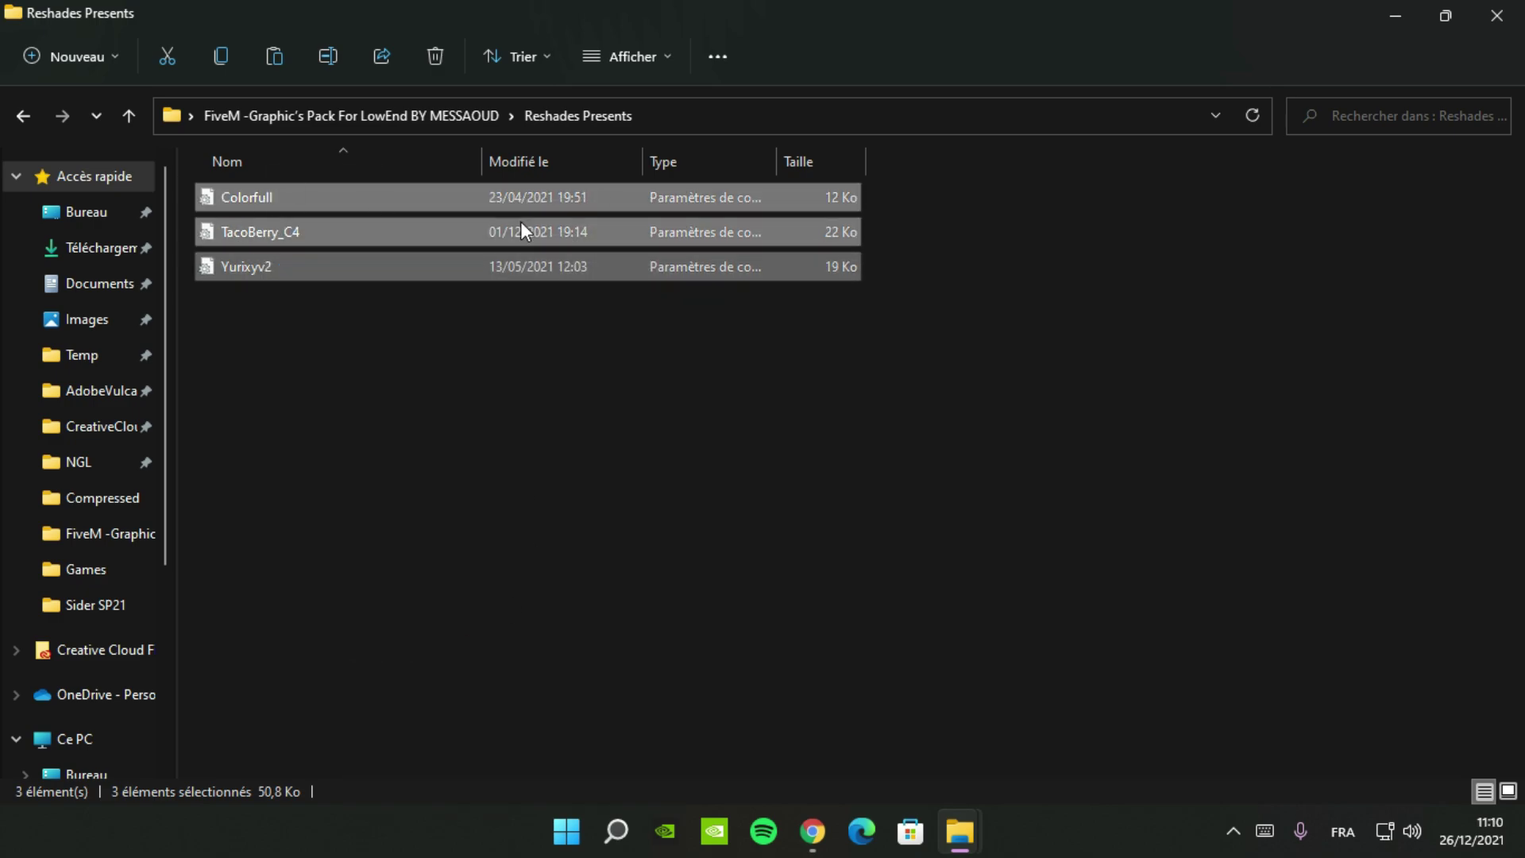
right_click(428, 208)
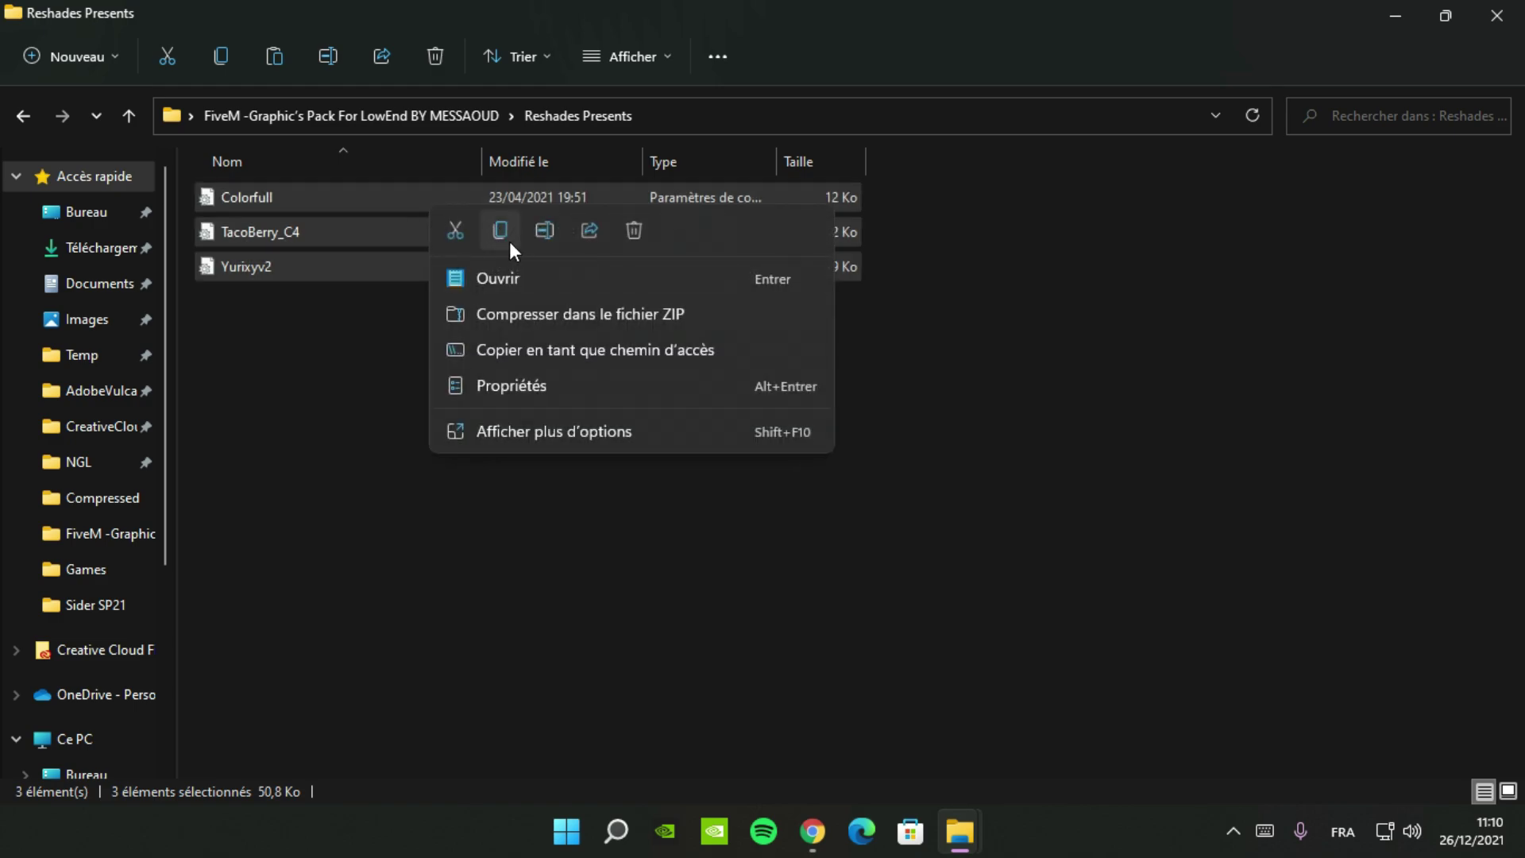
left_click(509, 241)
left_click(1397, 14)
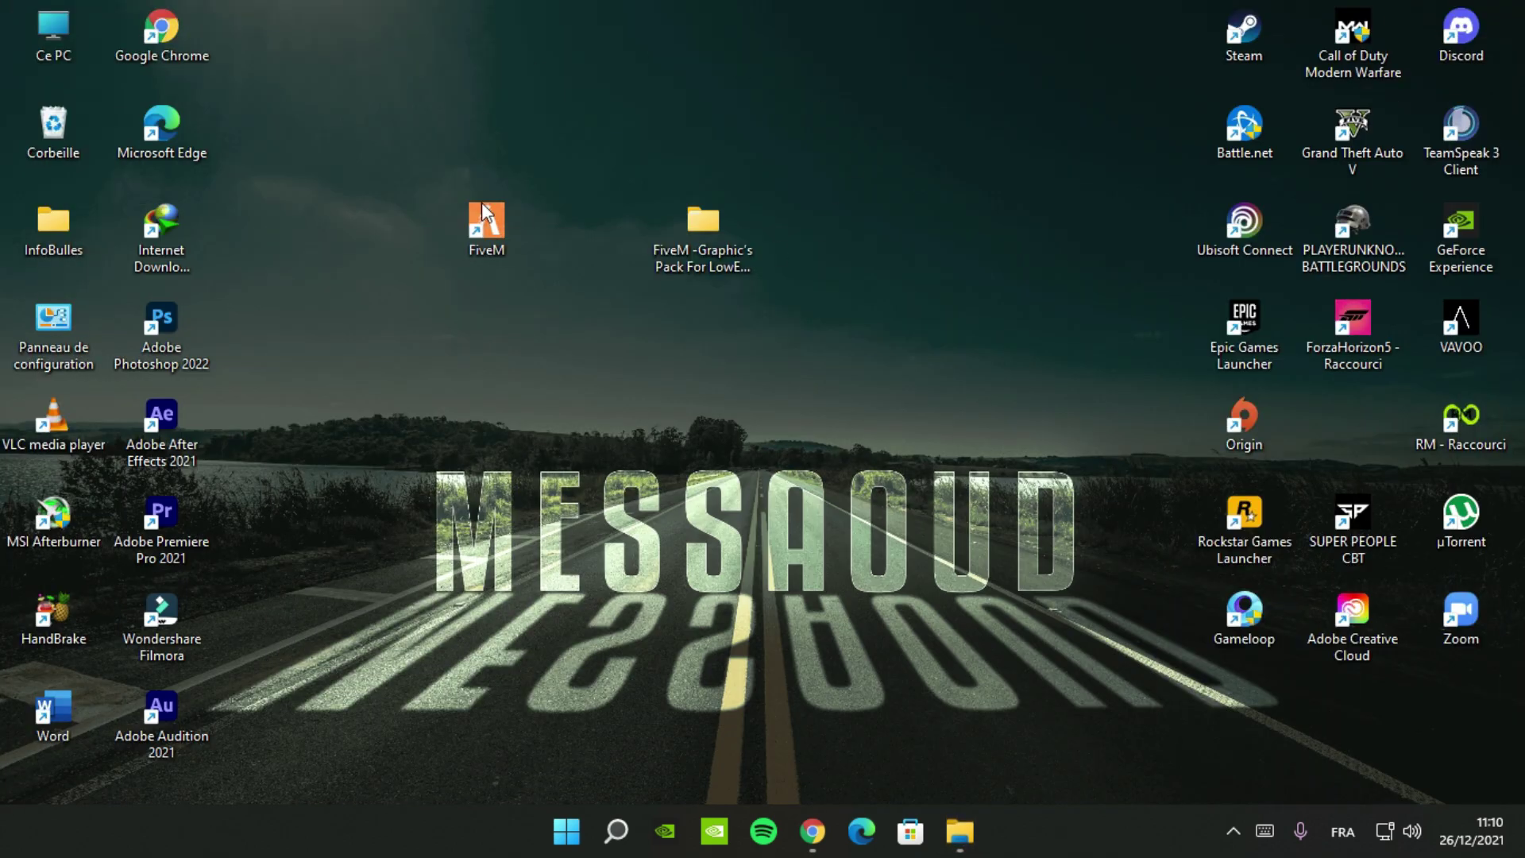
Step: Switch to the Program Files (x86) window on drive D and look through the GTAV folder
mouse_move(960, 832)
left_click(903, 736)
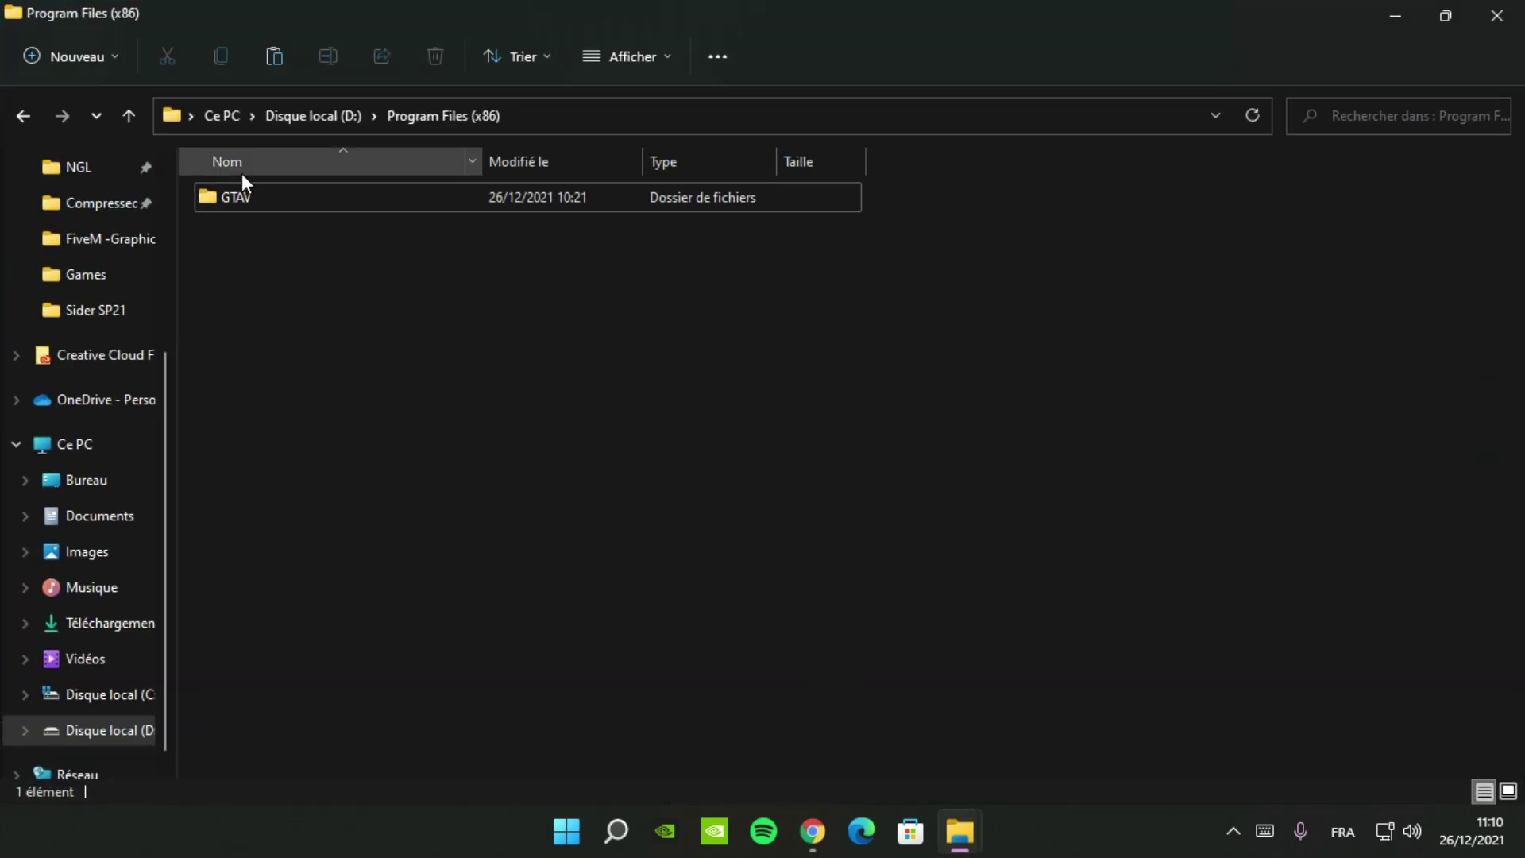
double_click(311, 197)
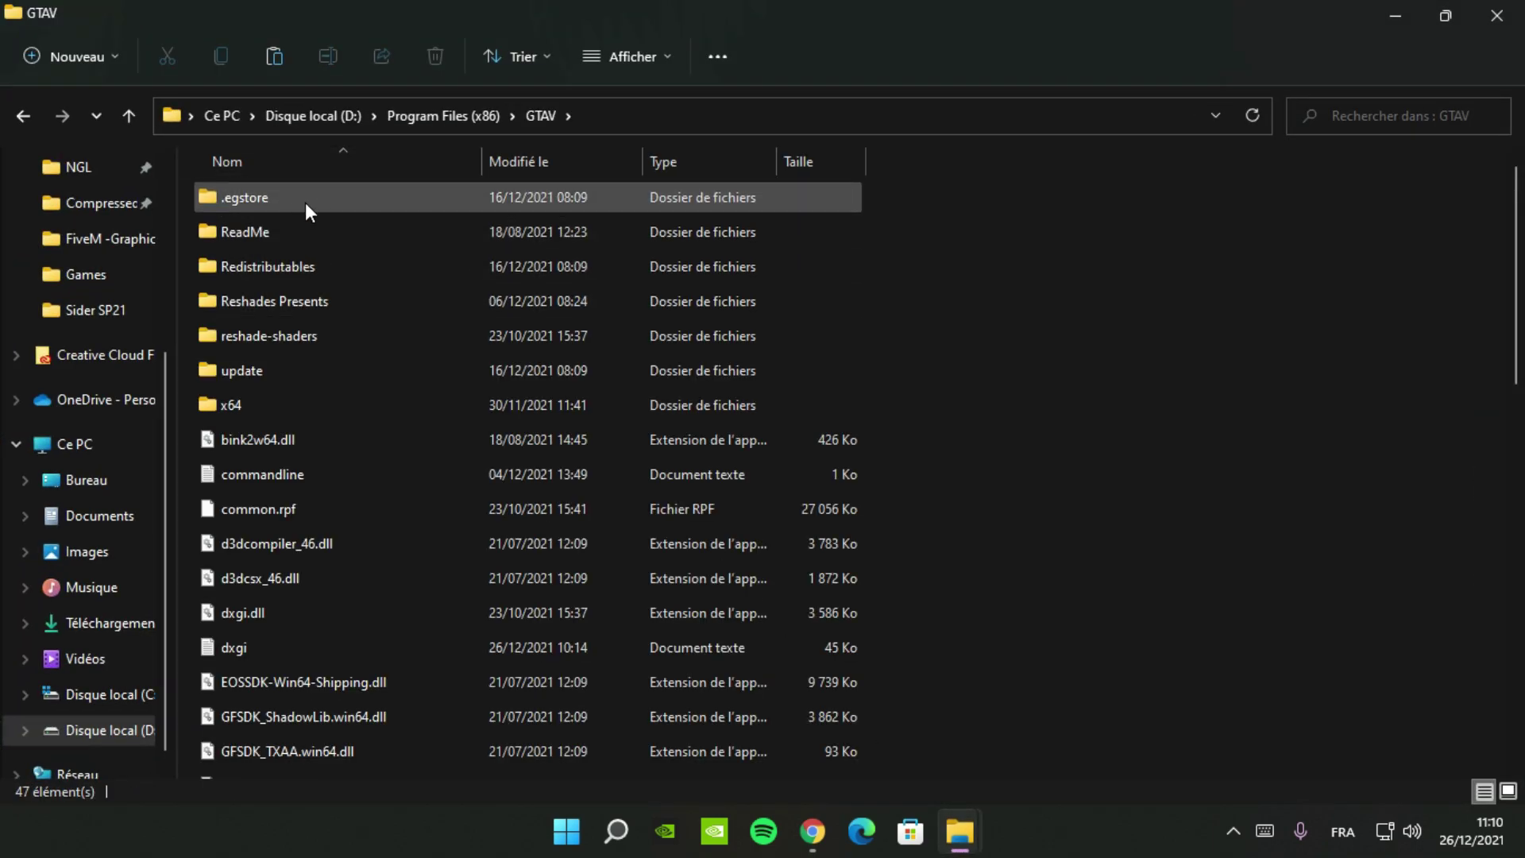
scroll(993, 403, "down", 10)
scroll(814, 494, "up", 6)
scroll(820, 489, "up", 4)
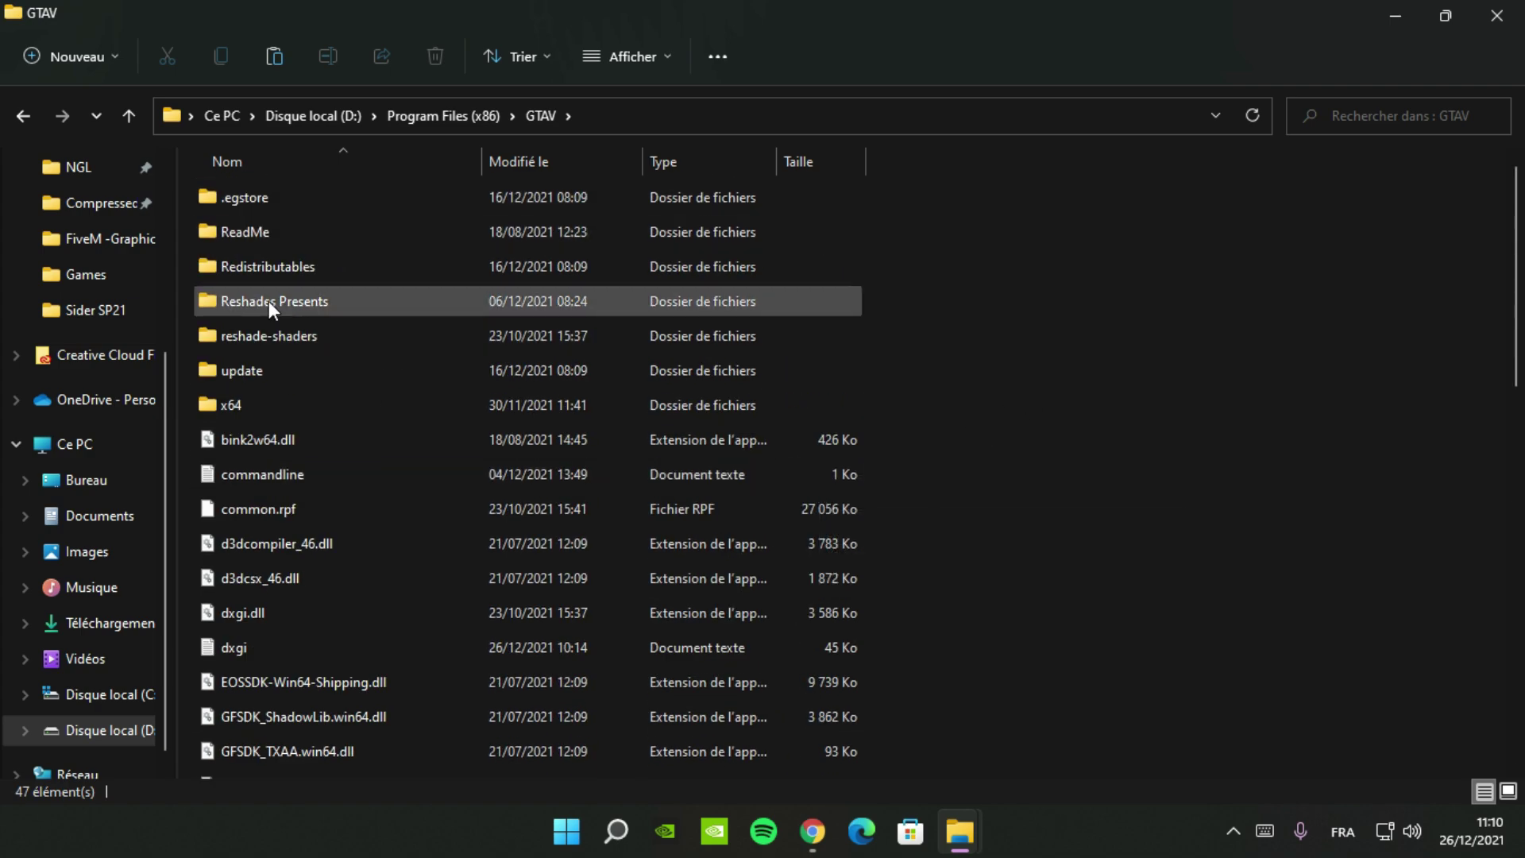
Step: Create a new folder named "Reshade by me" in the GTAV folder
right_click(913, 307)
left_click(996, 649)
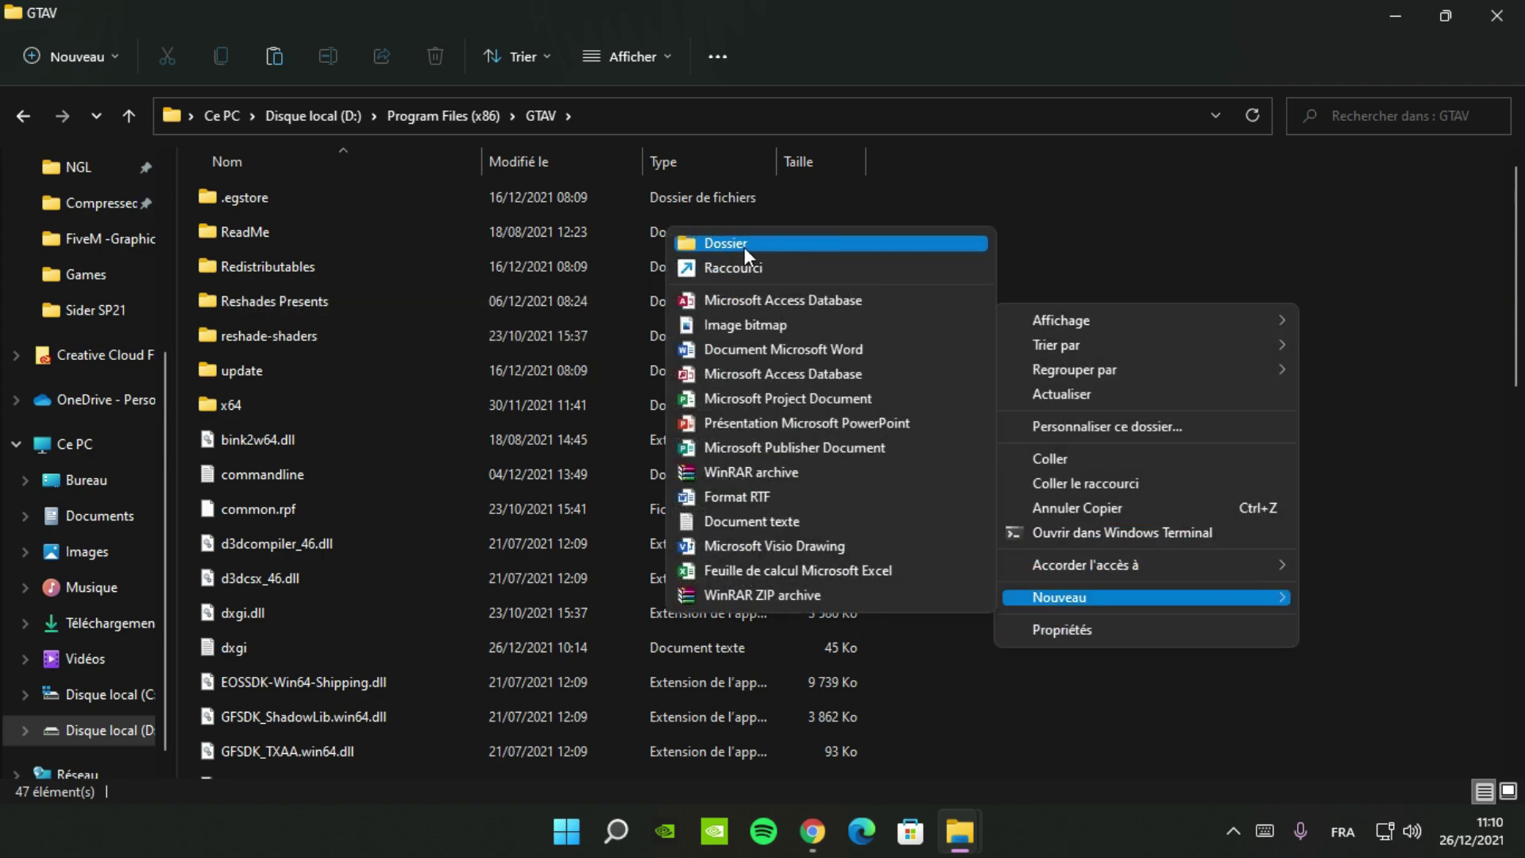
left_click(745, 247)
type("R")
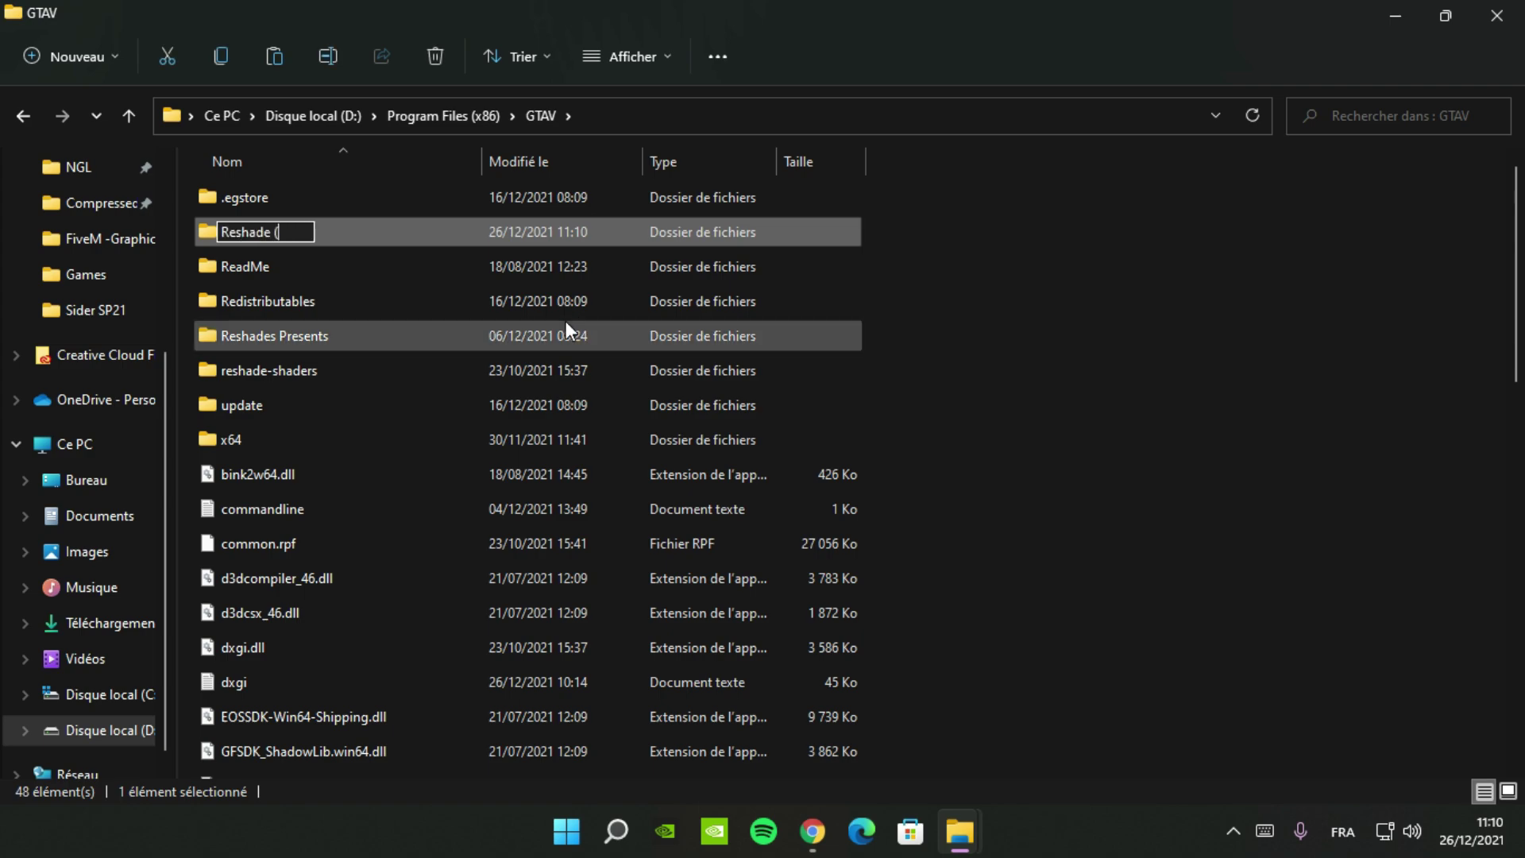
type("eshade by me")
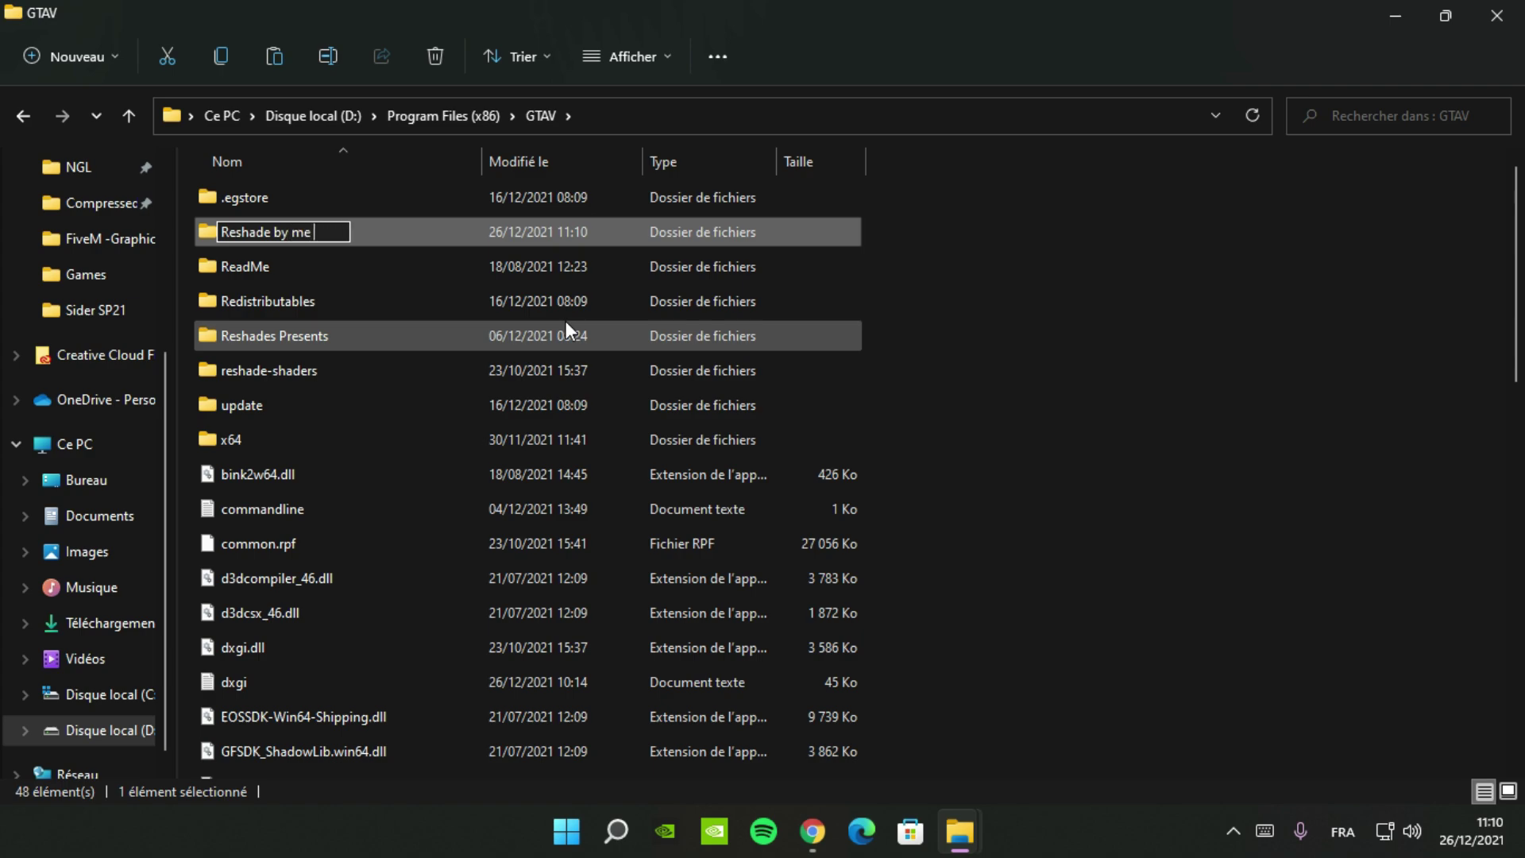
key("Return")
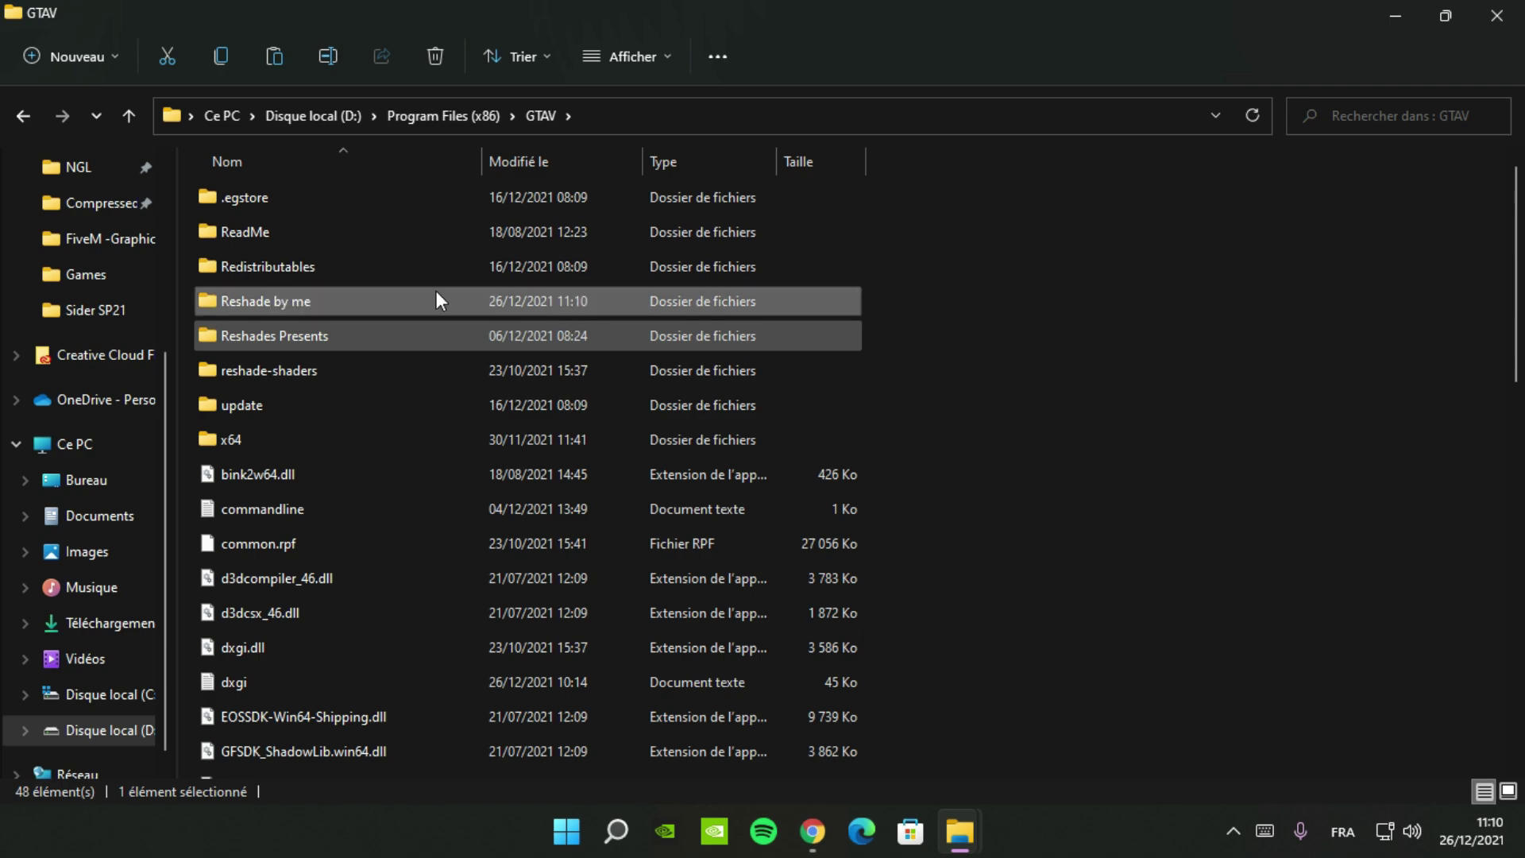
Step: Paste the three copied presets into the Reshade by me folder and close the GTAV window
double_click(254, 300)
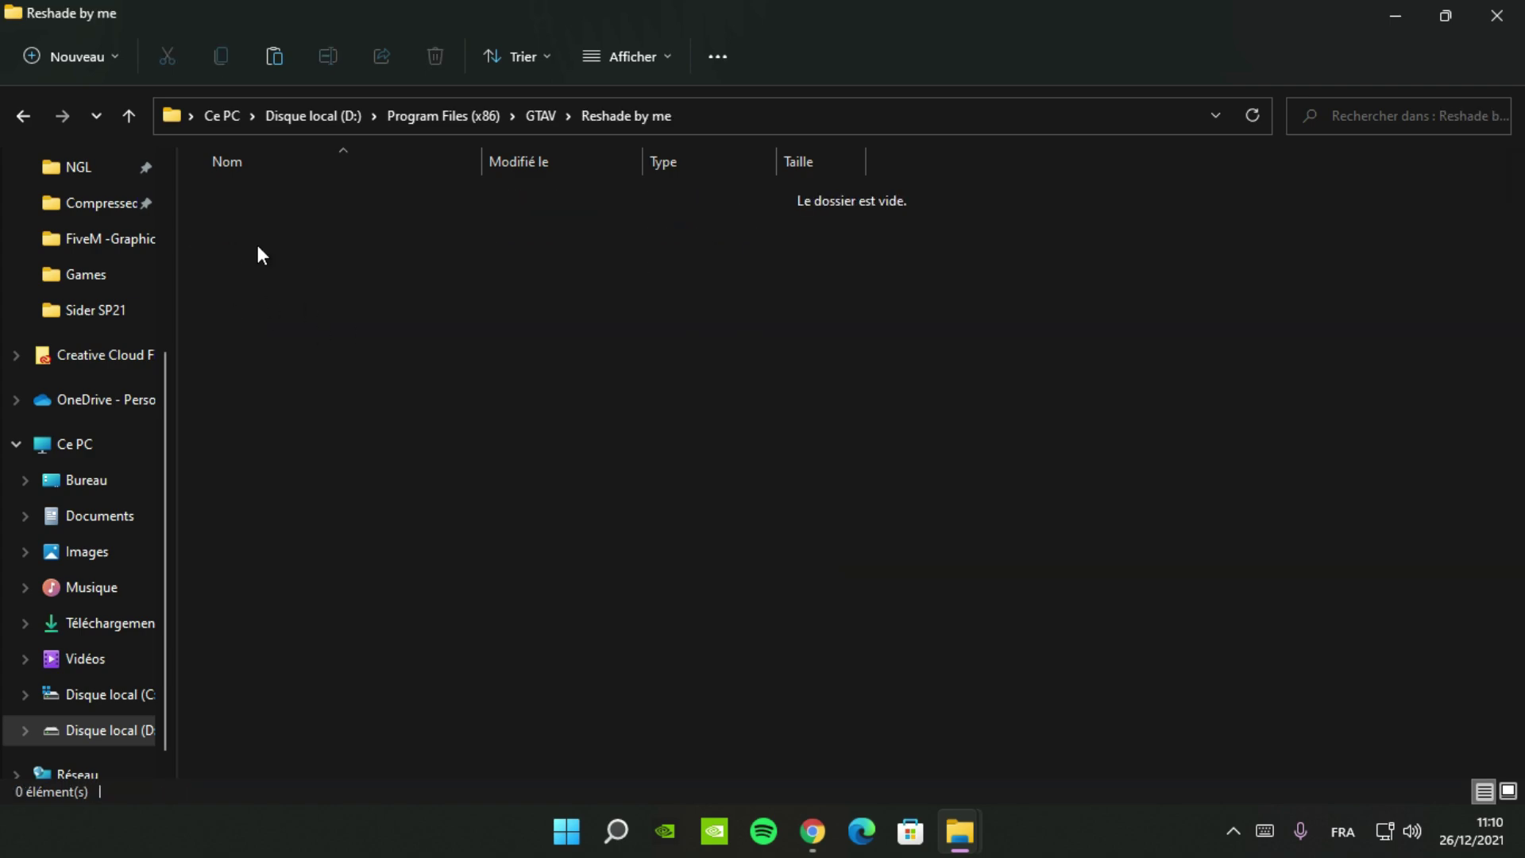
right_click(283, 243)
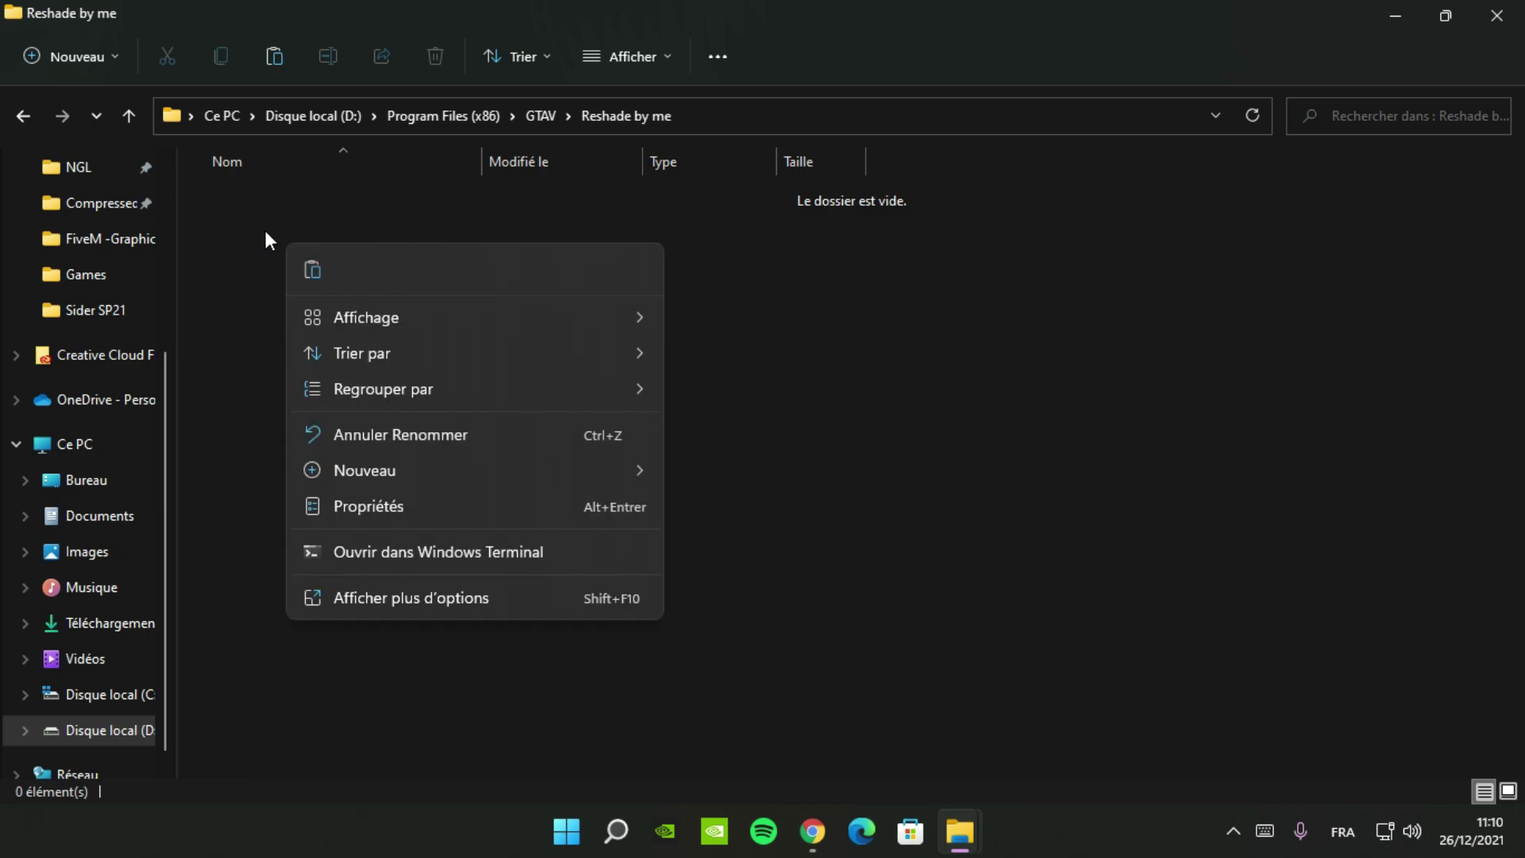
left_click(311, 269)
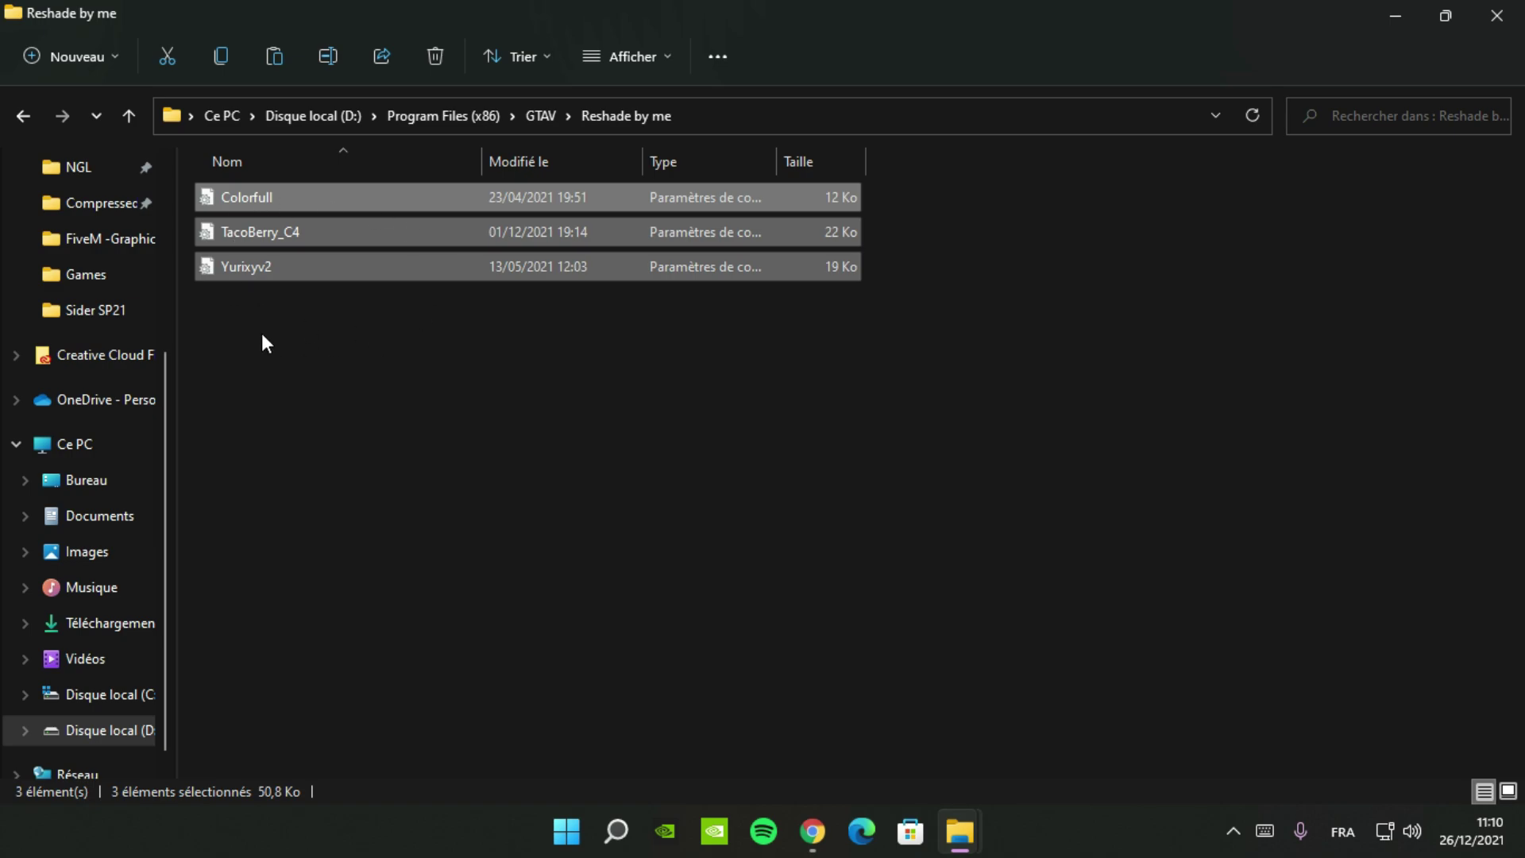
key("BackSpace")
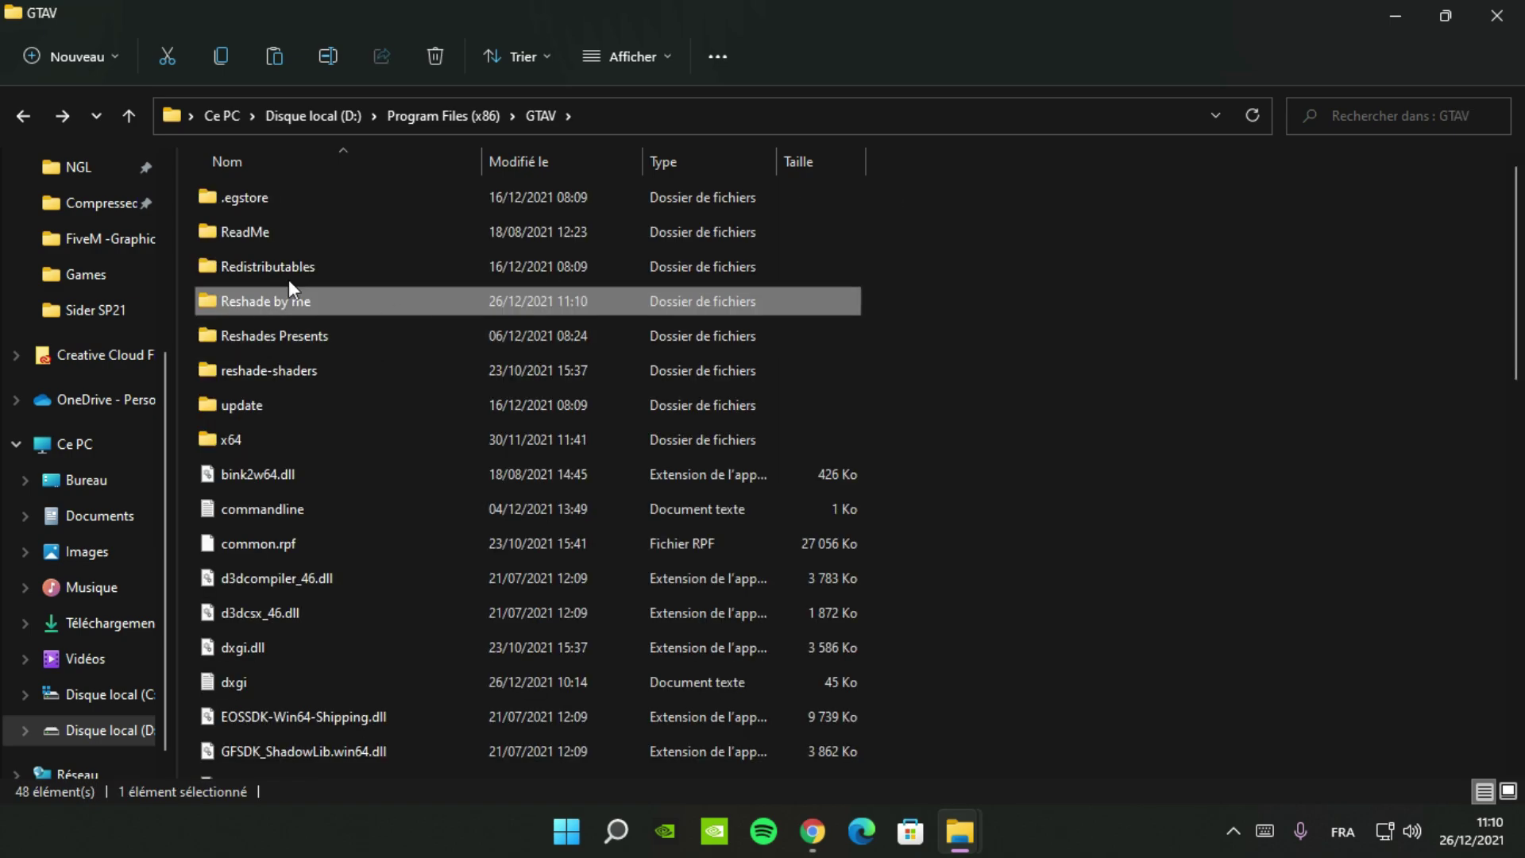
left_click(1494, 18)
left_click(840, 384)
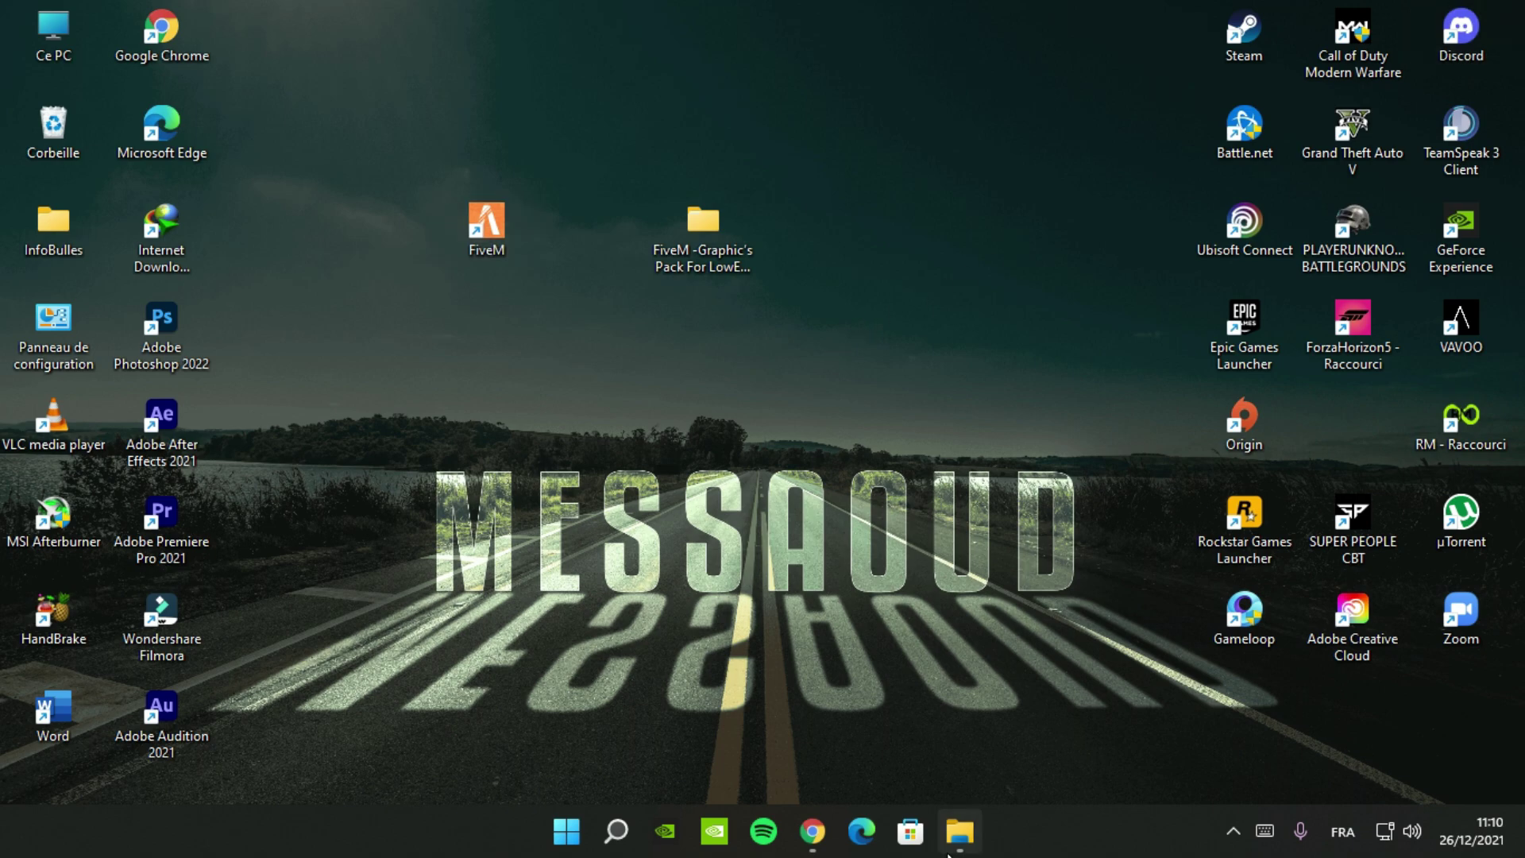
Step: Copy the gta5_settings file from the graphics pack and minimize the pack's window
left_click(948, 850)
key("alt+Up")
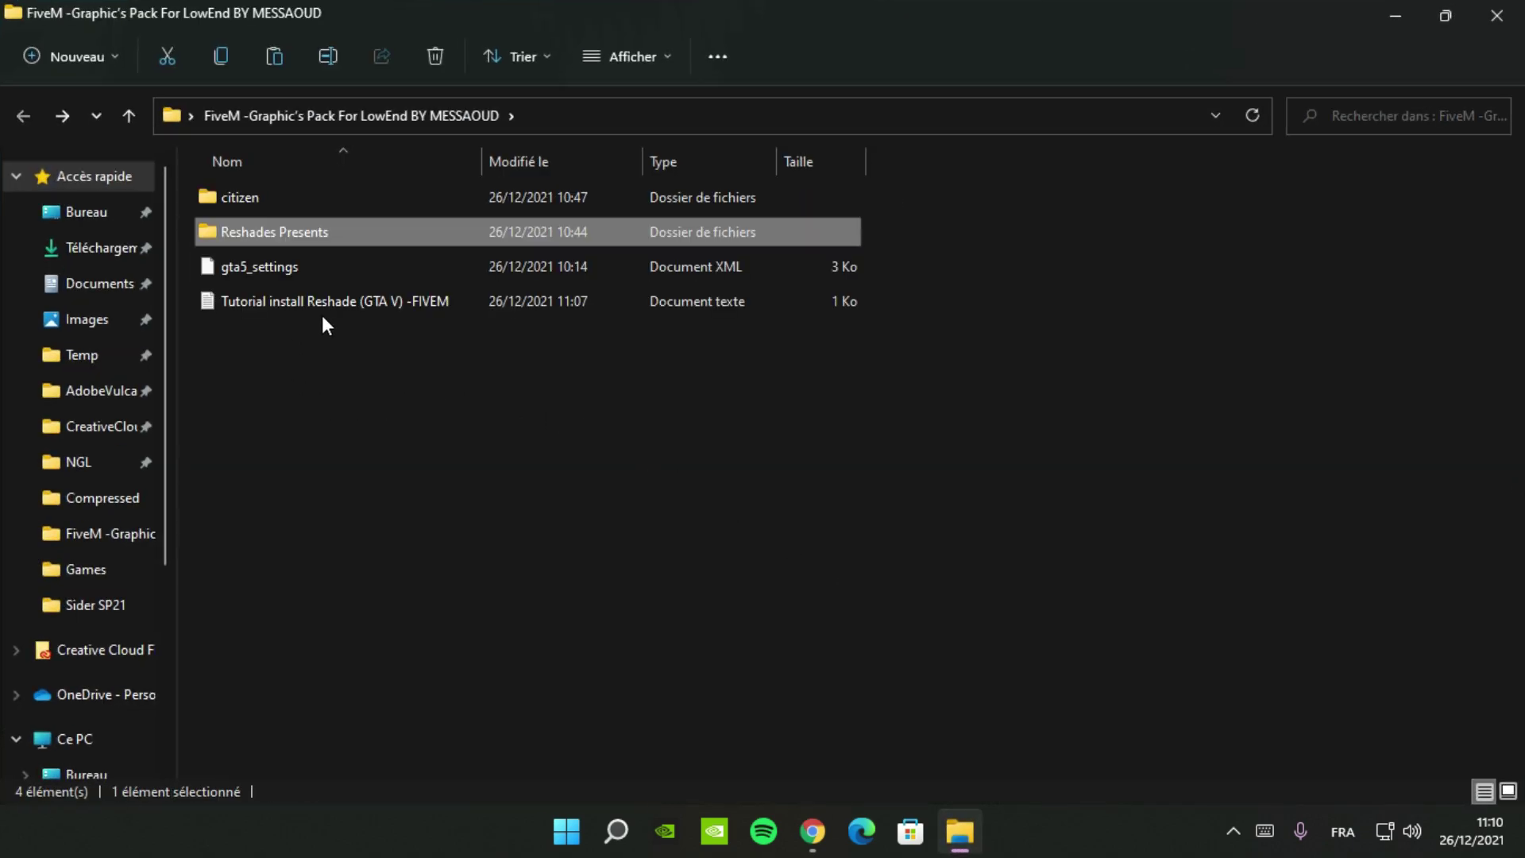
left_click(246, 269)
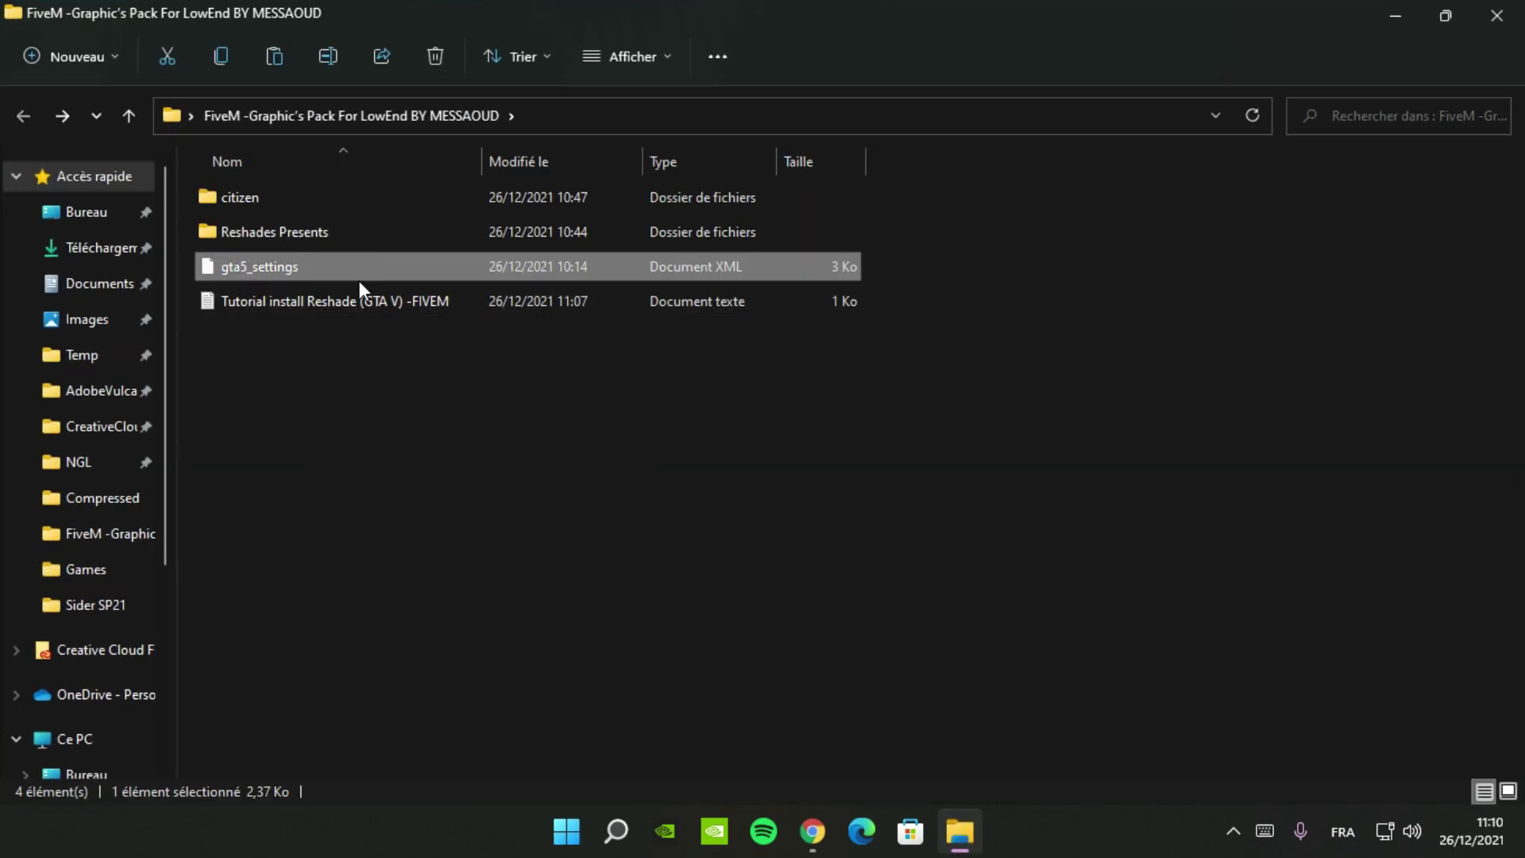
right_click(275, 264)
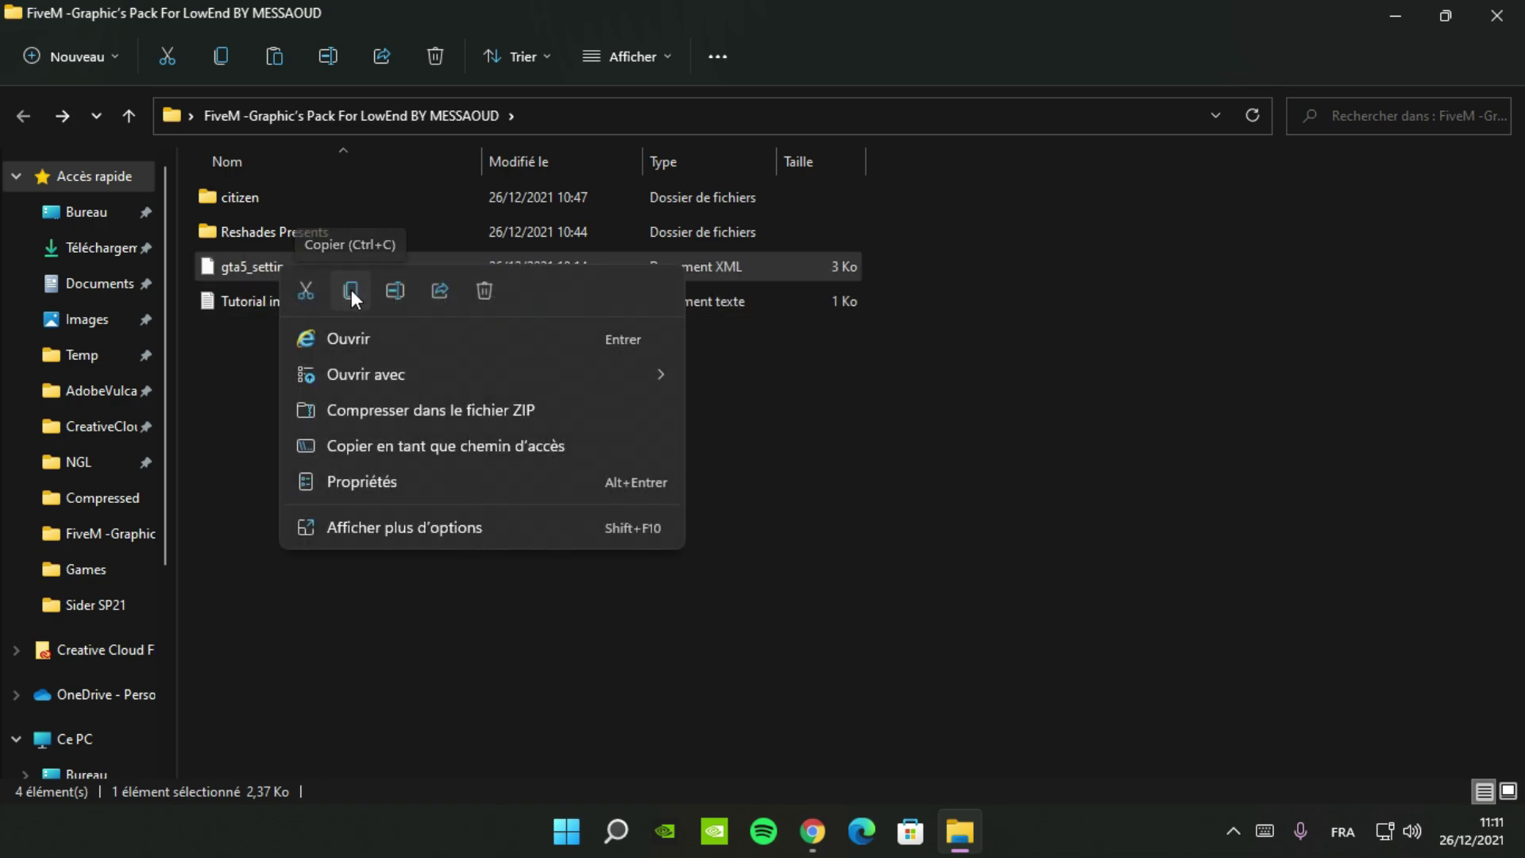
left_click(351, 289)
left_click(1447, 19)
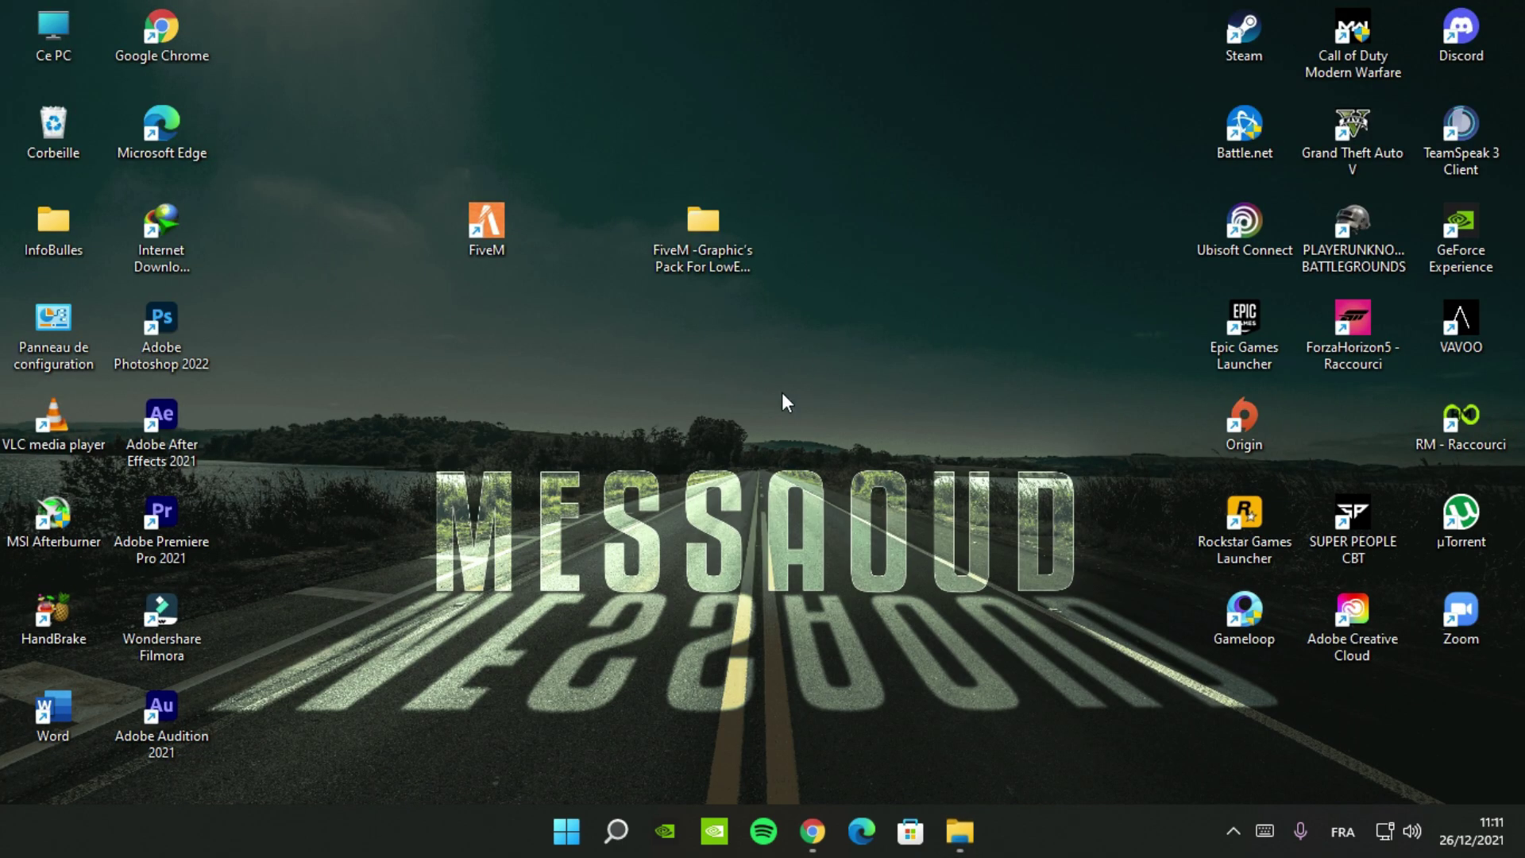
Step: Run %appdata% and open the CitizenFX folder inside AppData\Roaming
key("super+r")
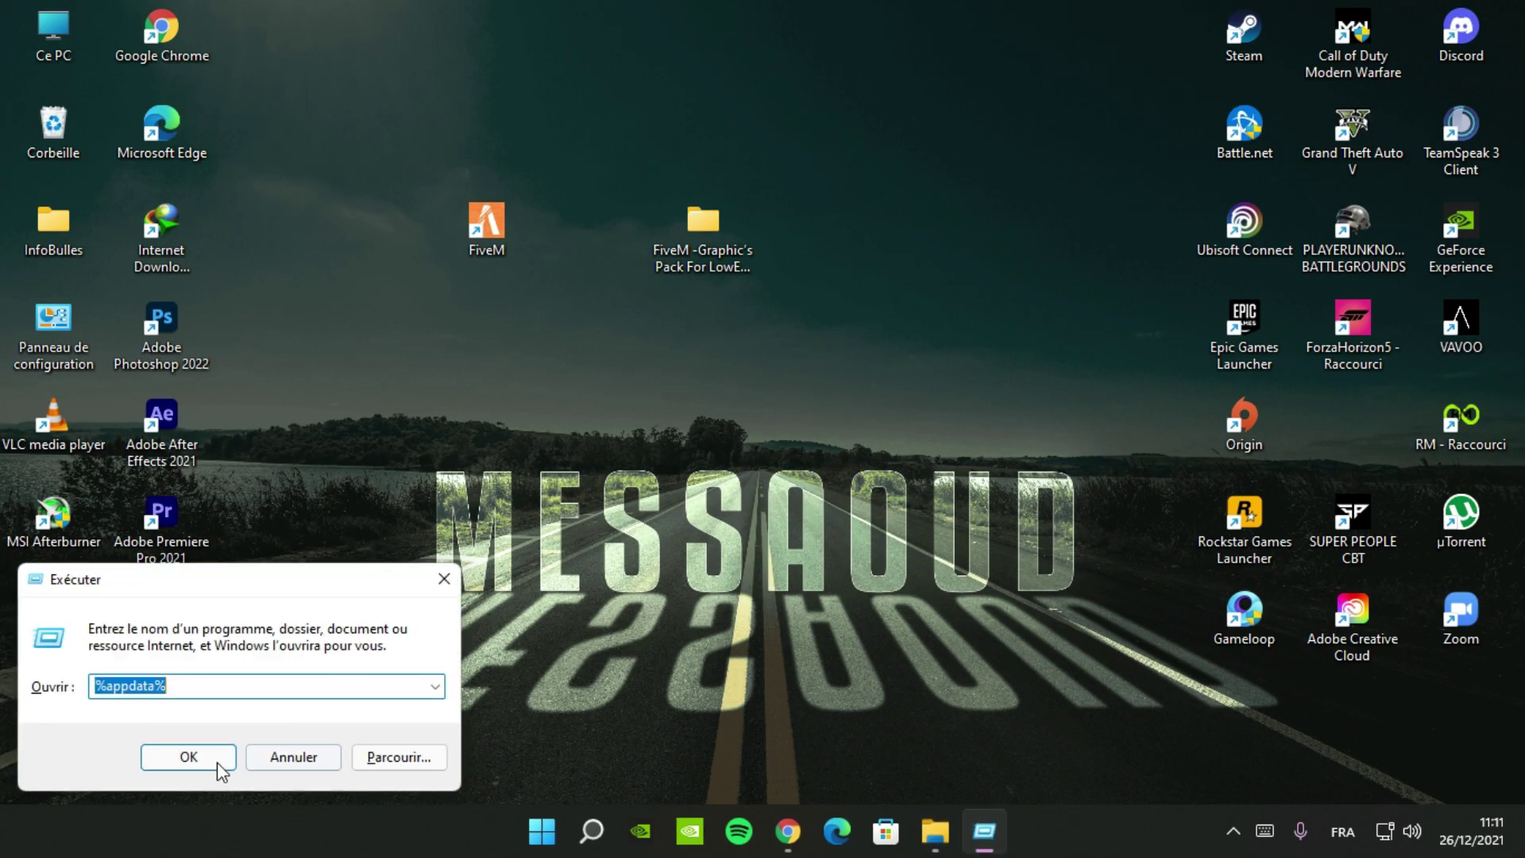
left_click(187, 759)
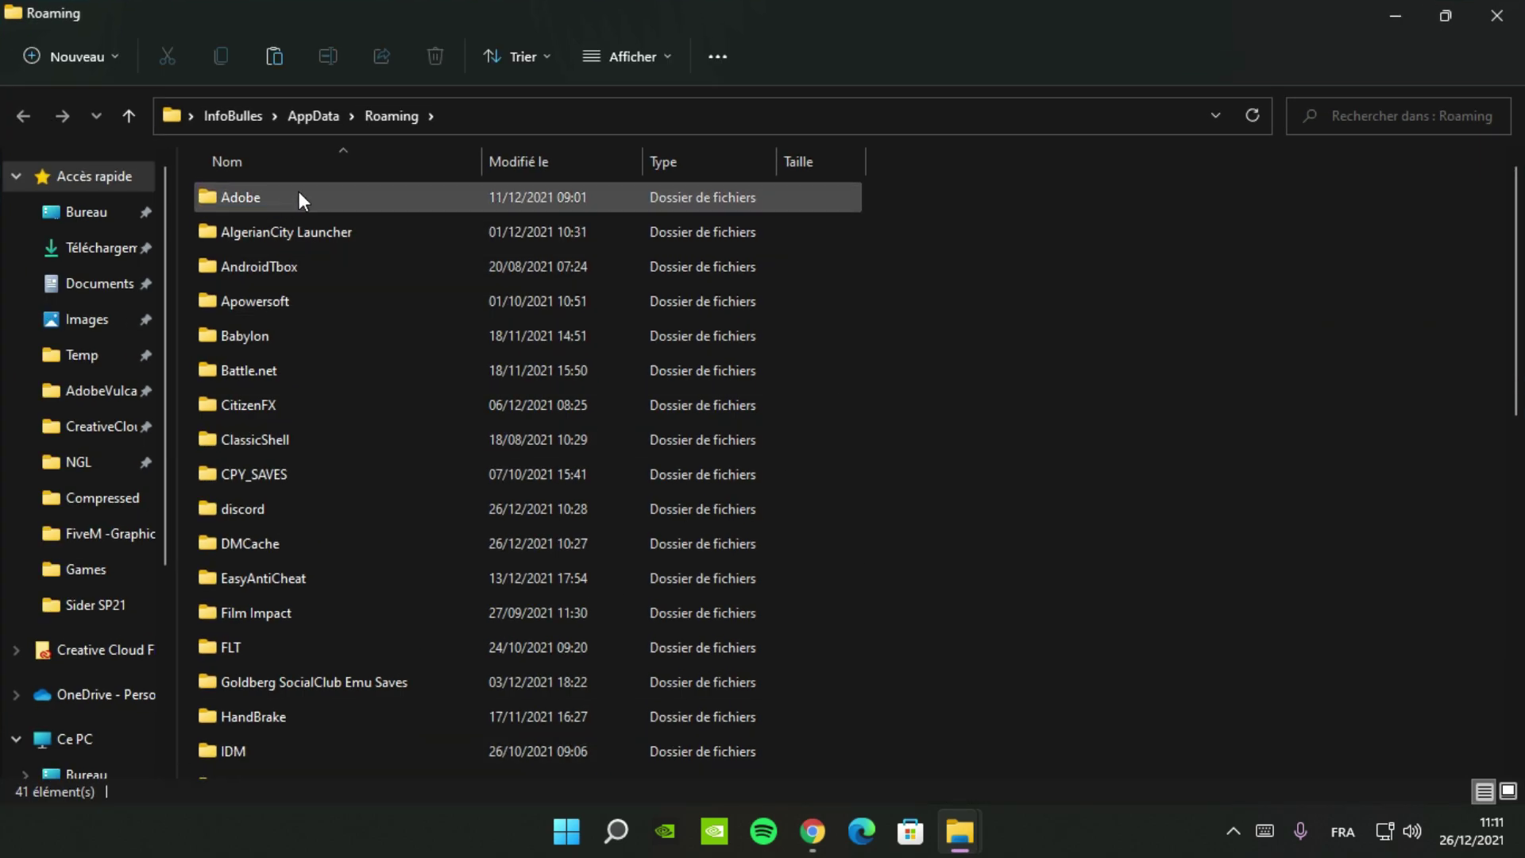
left_click(296, 114)
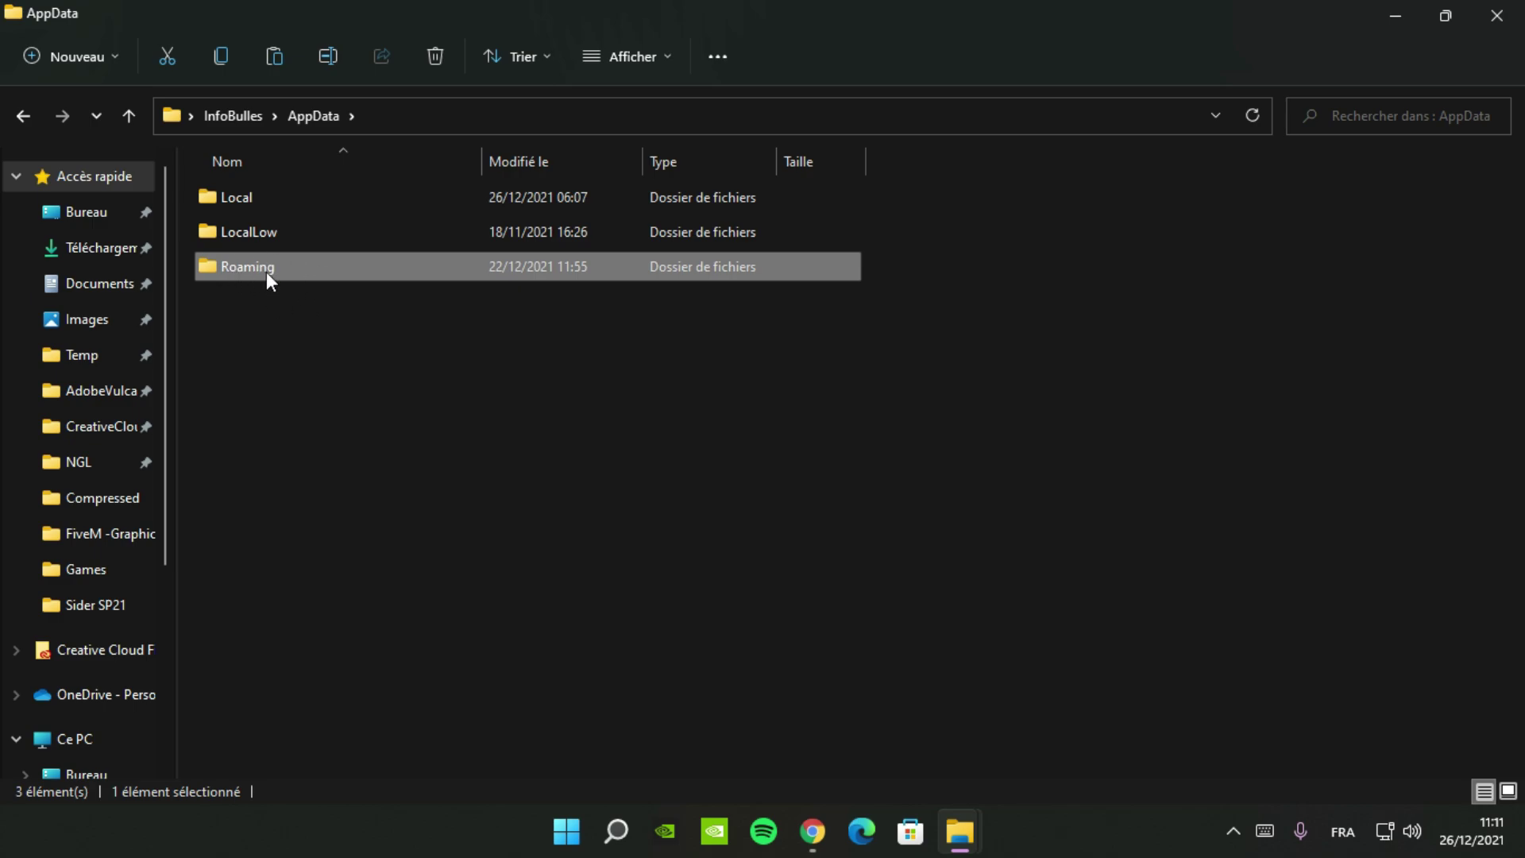
double_click(267, 268)
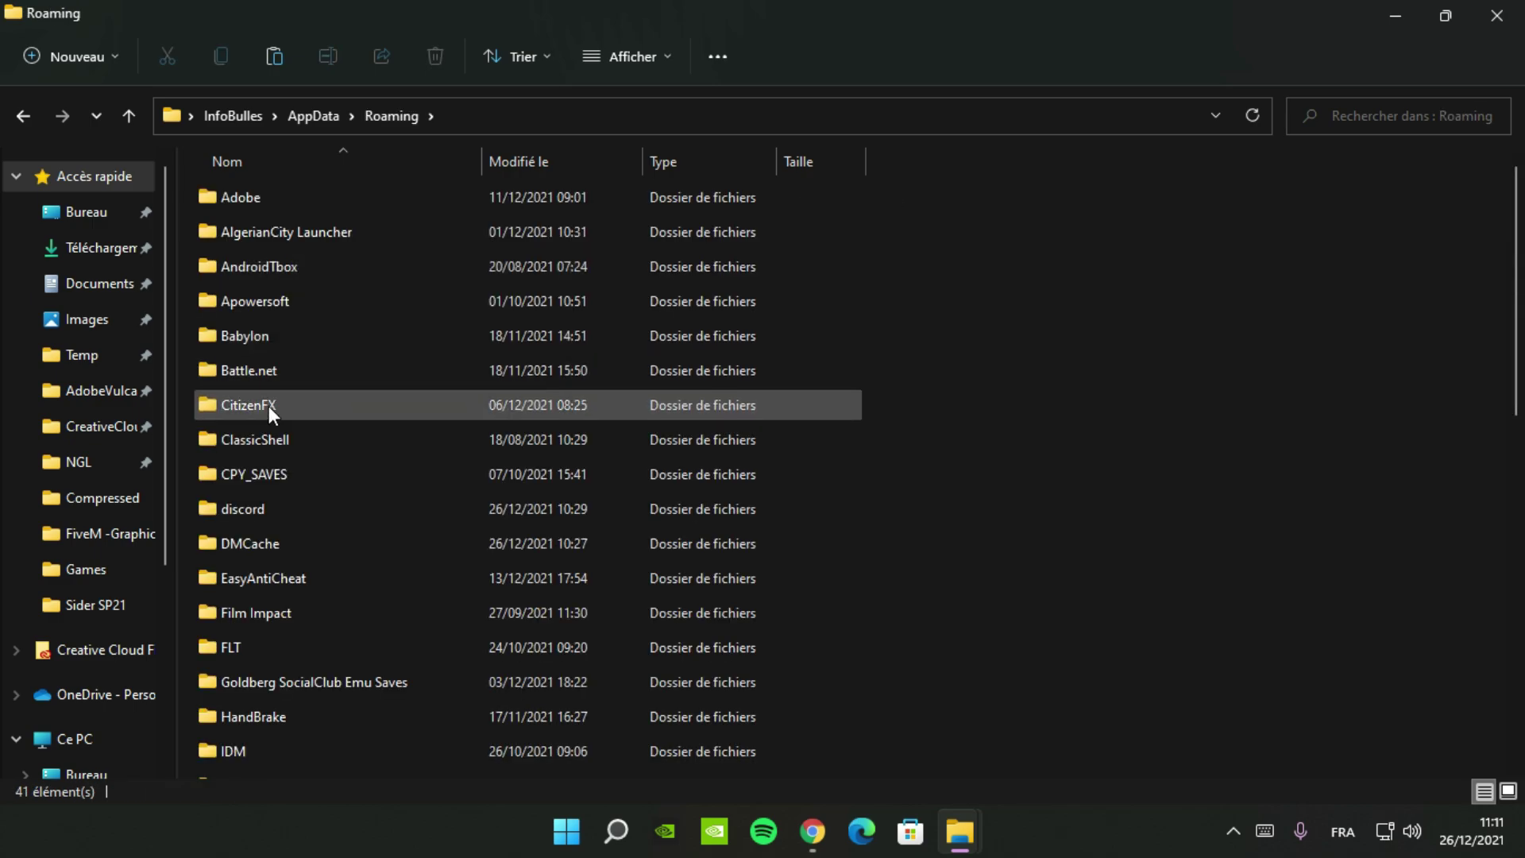
left_click(370, 410)
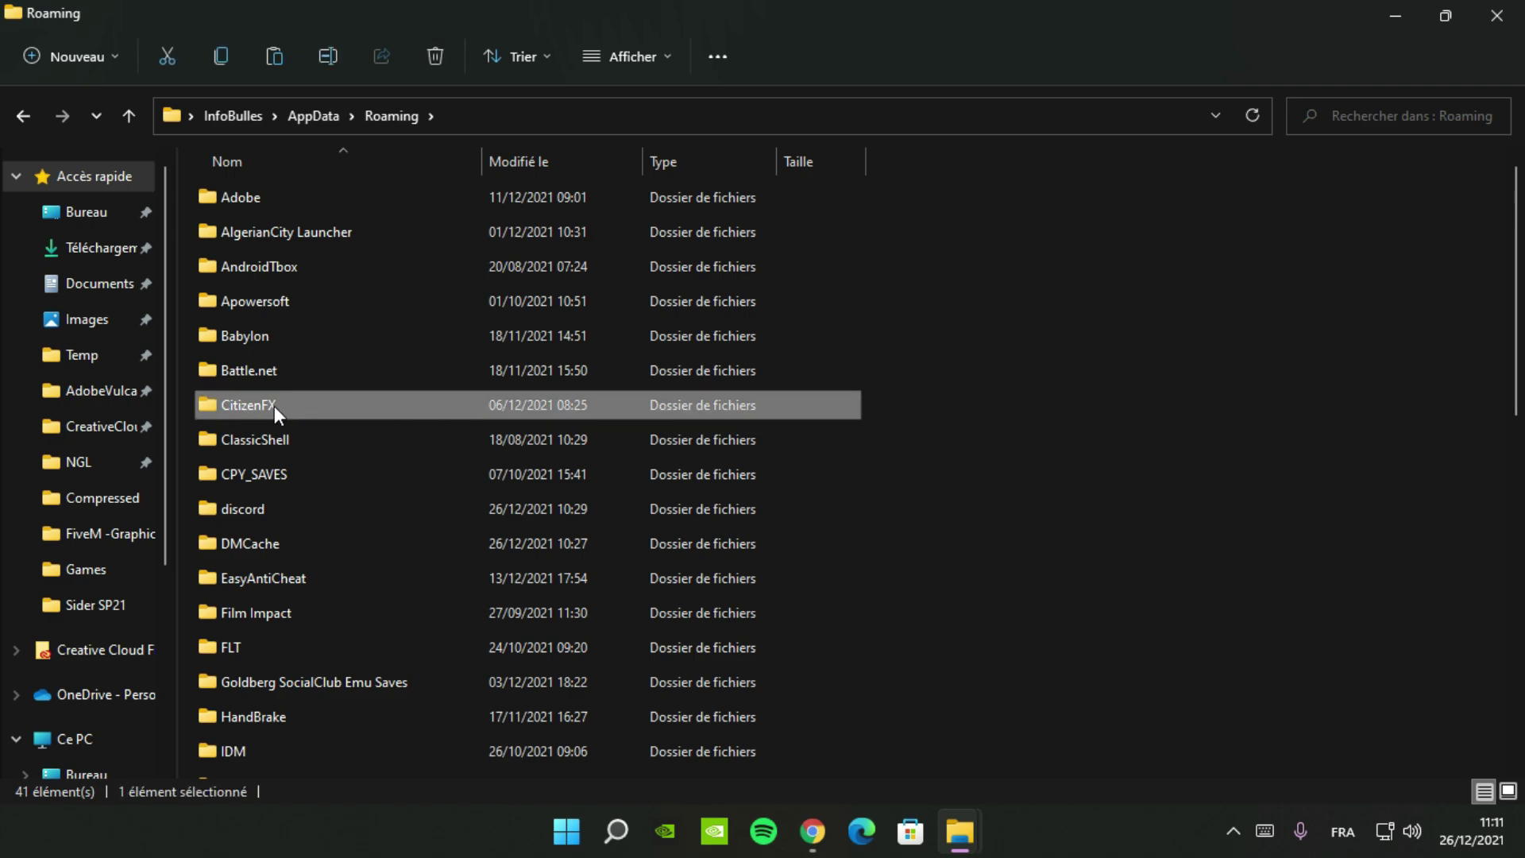
double_click(389, 407)
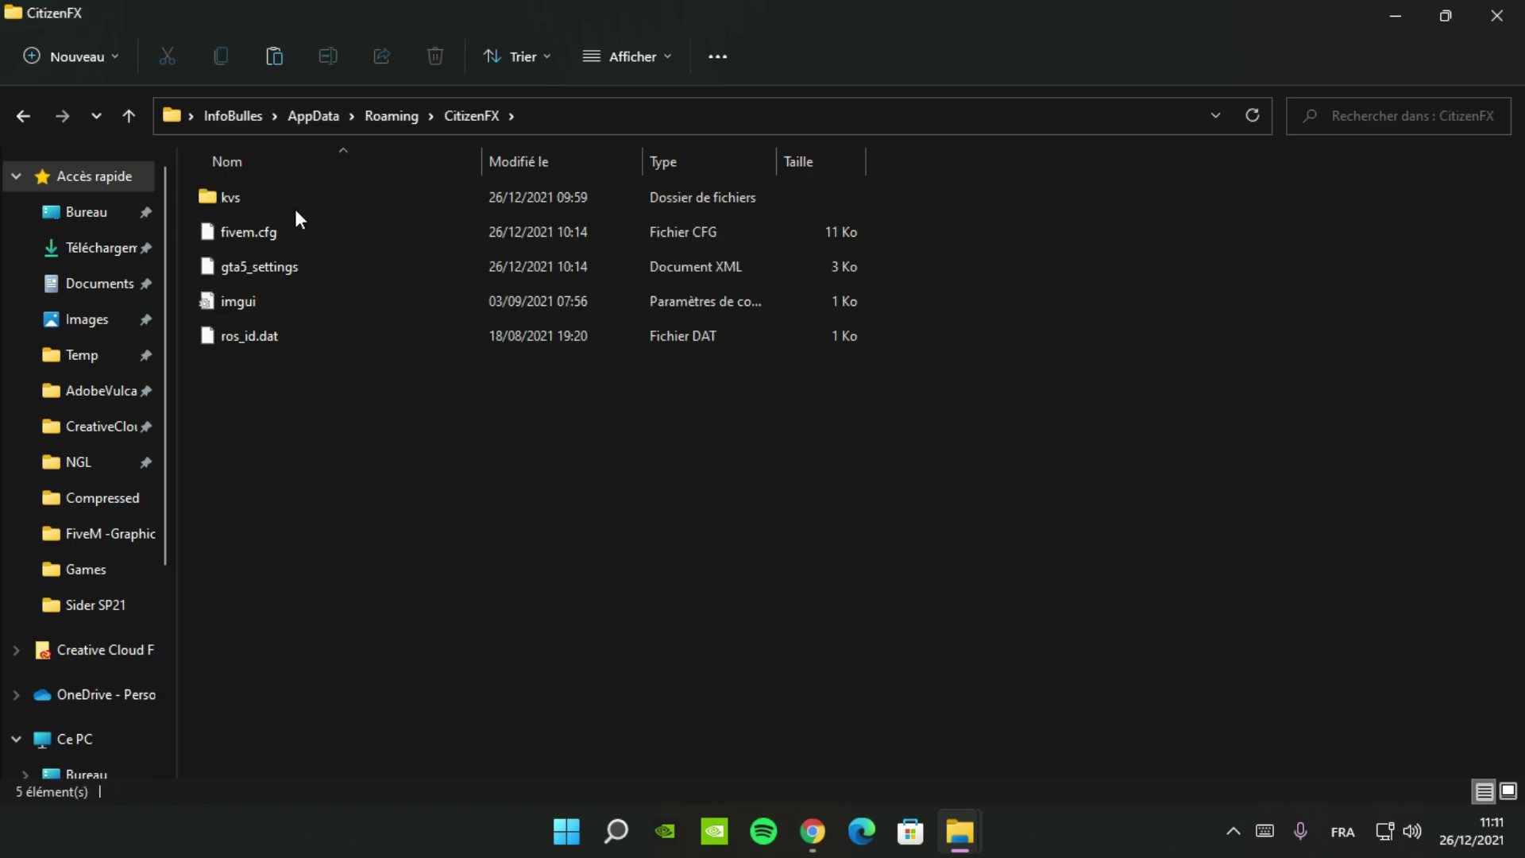
Step: Delete the existing gta5_settings file from the CitizenFX folder and paste the copied gta5_settings from the graphics pack
left_click(270, 264)
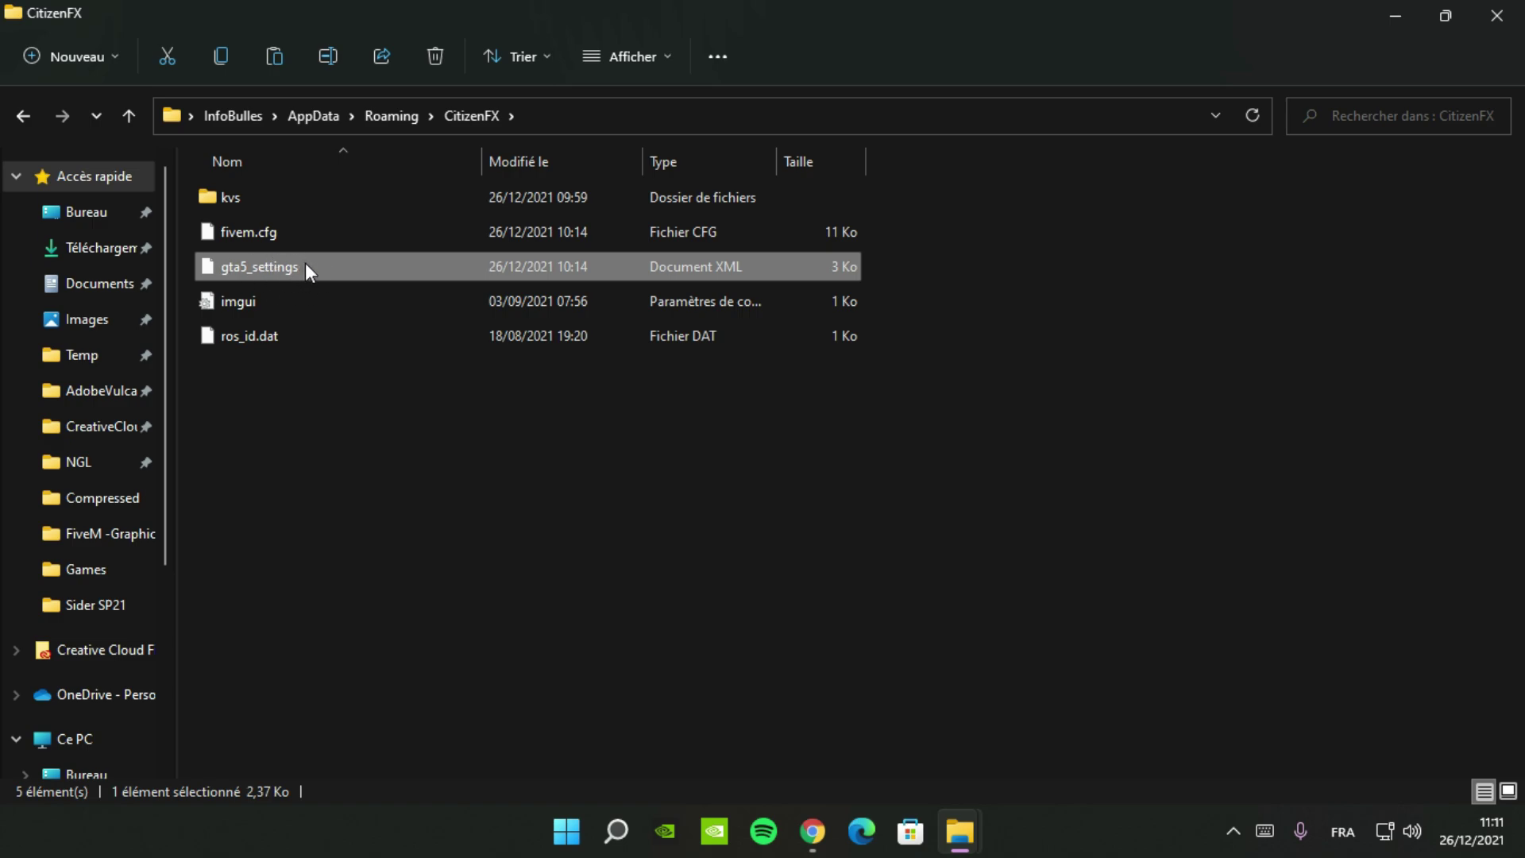
right_click(283, 260)
left_click(393, 523)
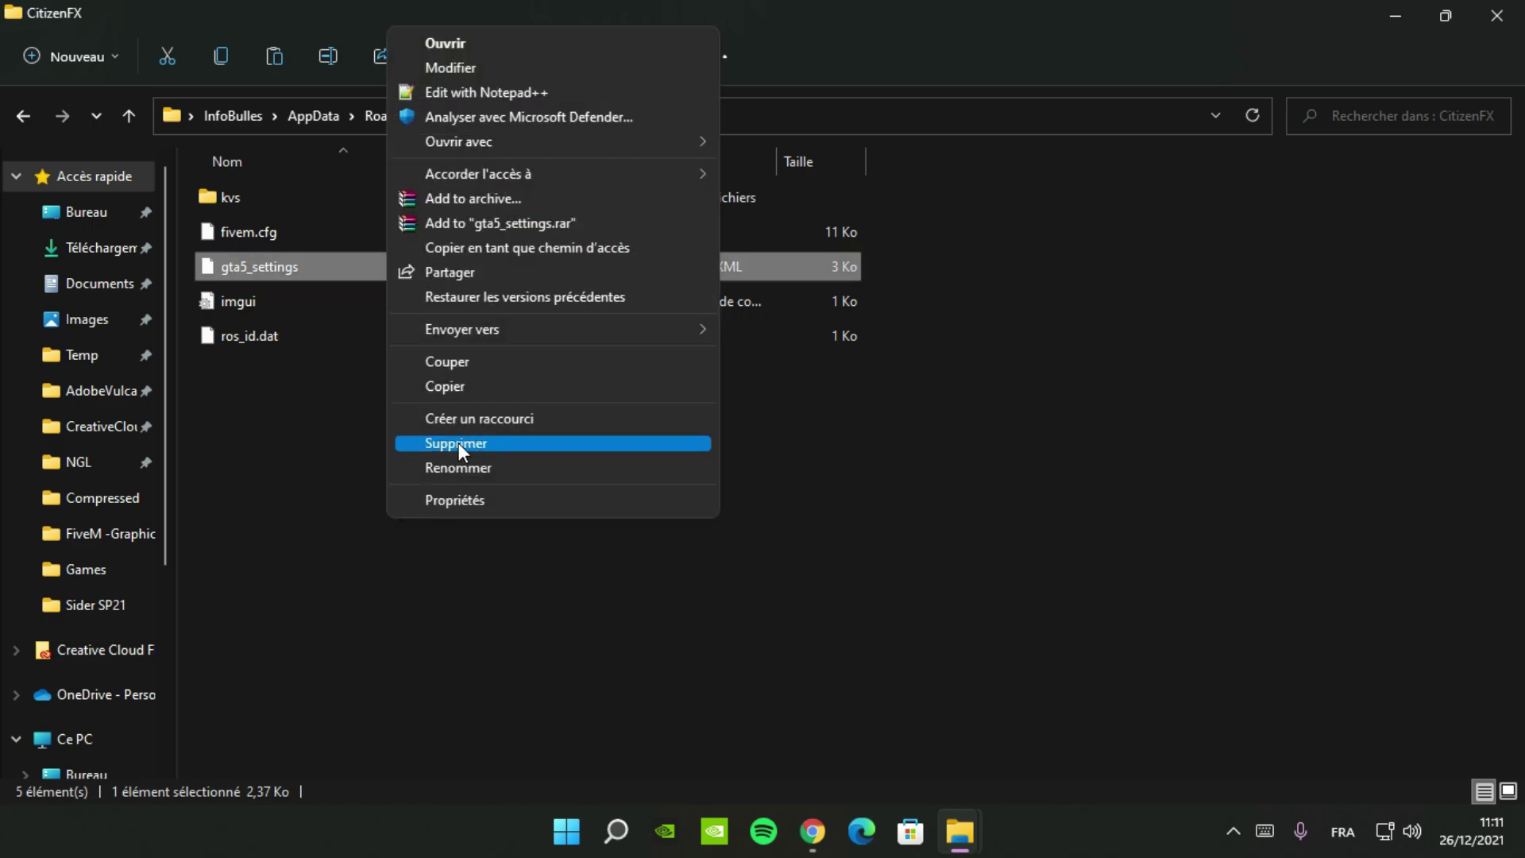
left_click(470, 443)
right_click(355, 411)
left_click(380, 434)
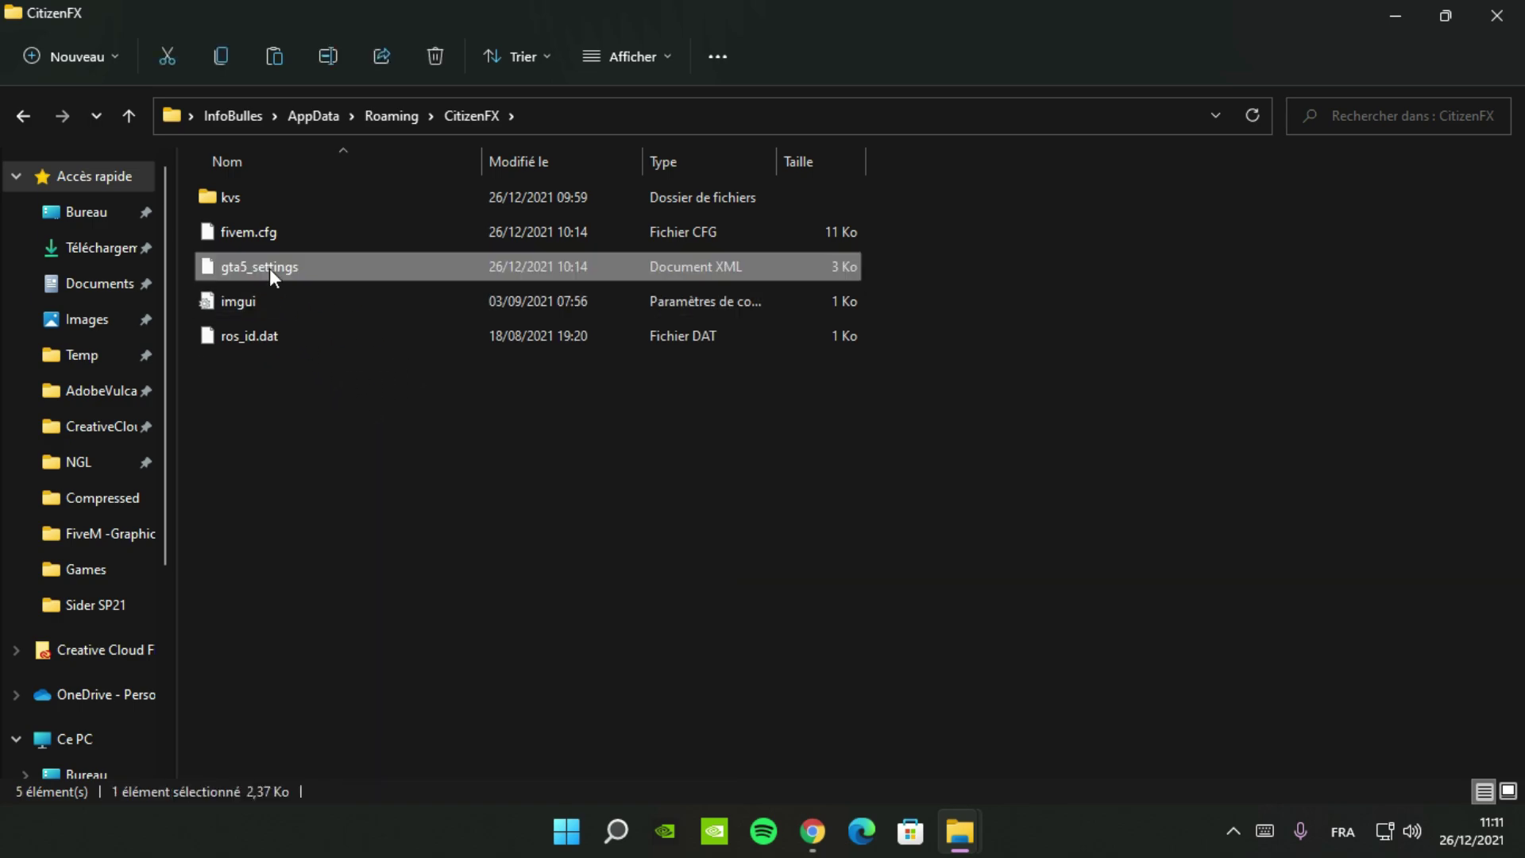
Step: Open gta5_settings in WordPad and select the graphics card name in the VideoCardDescription line near the end of the file
right_click(270, 269)
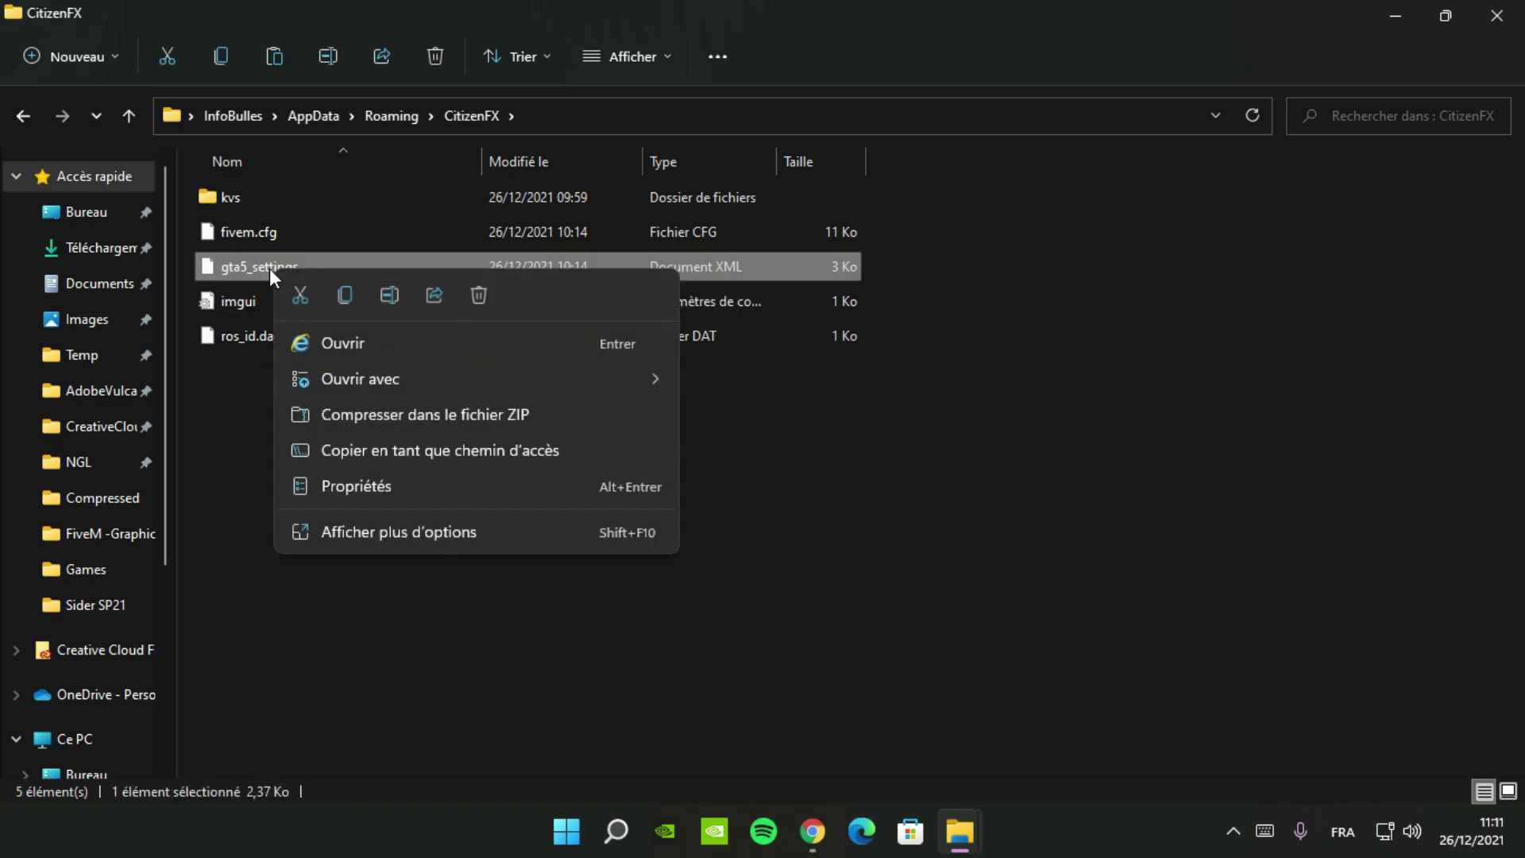
left_click(340, 532)
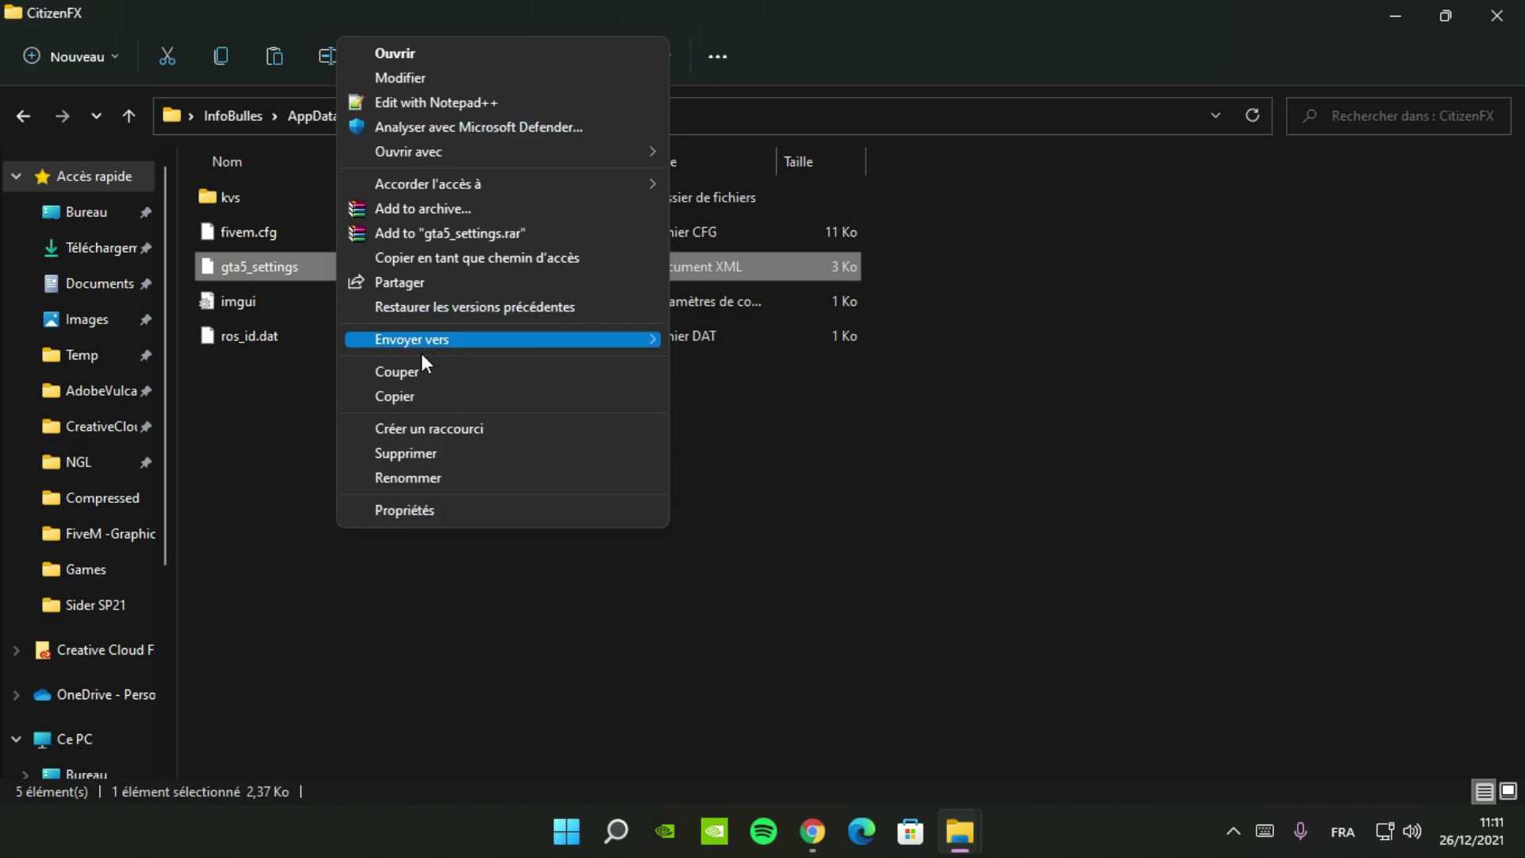
mouse_move(560, 155)
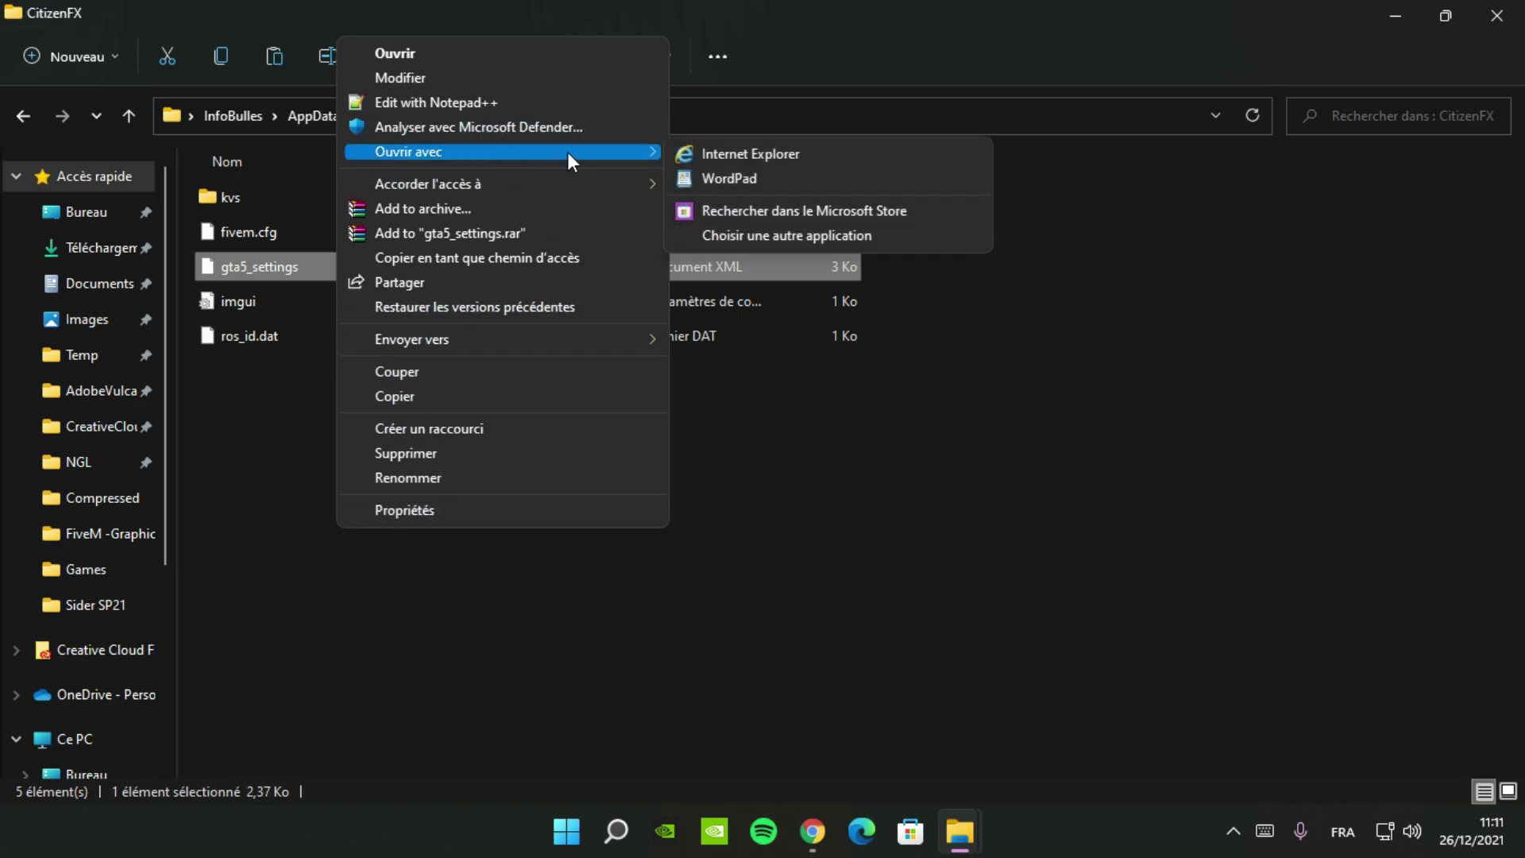
left_click(683, 178)
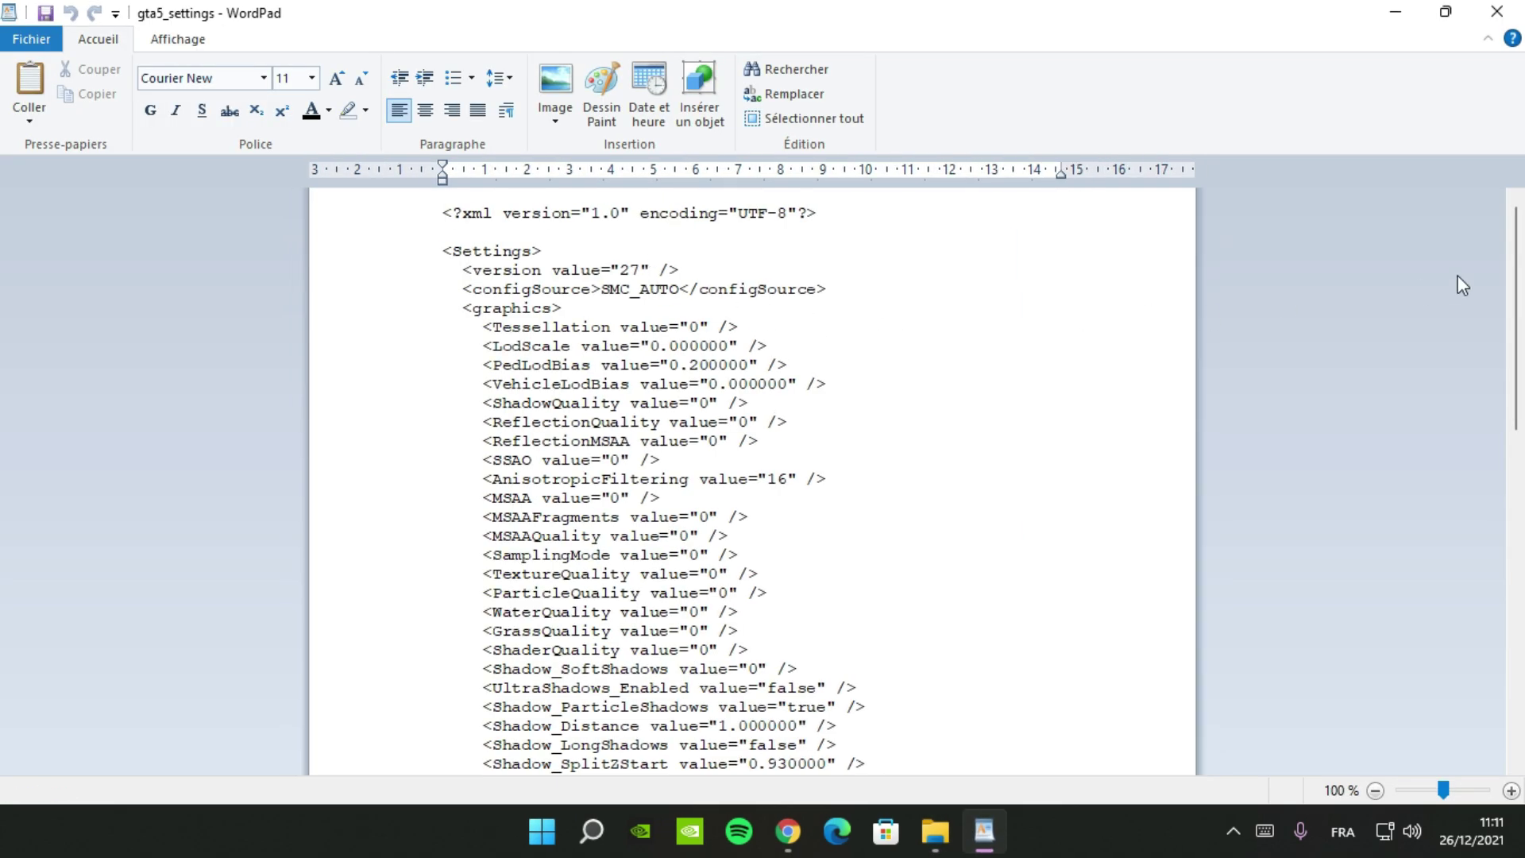
left_click_drag(1519, 251, 1519, 594)
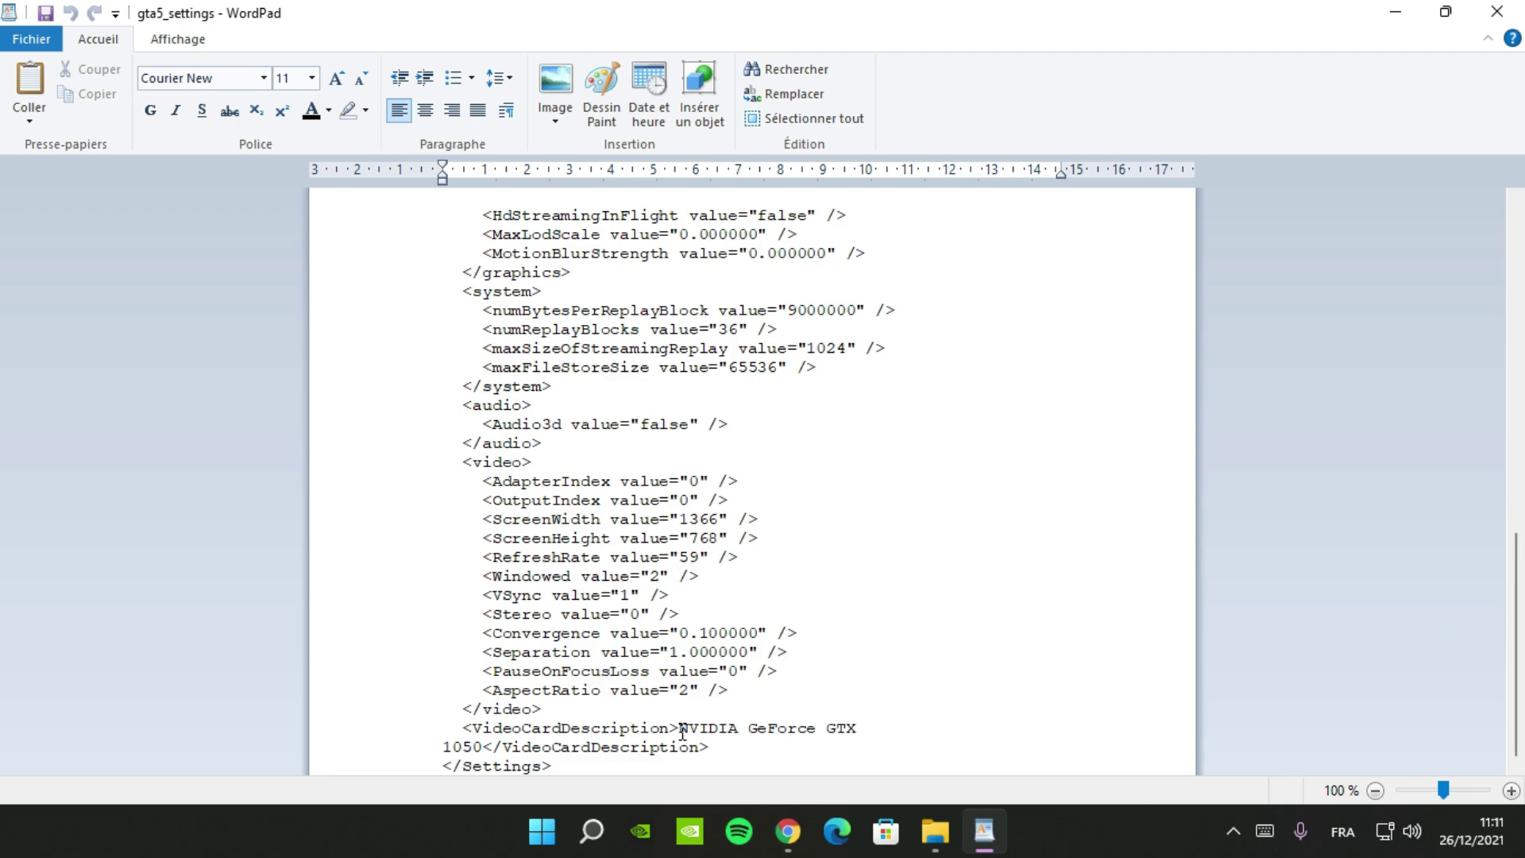
left_click_drag(681, 729, 483, 739)
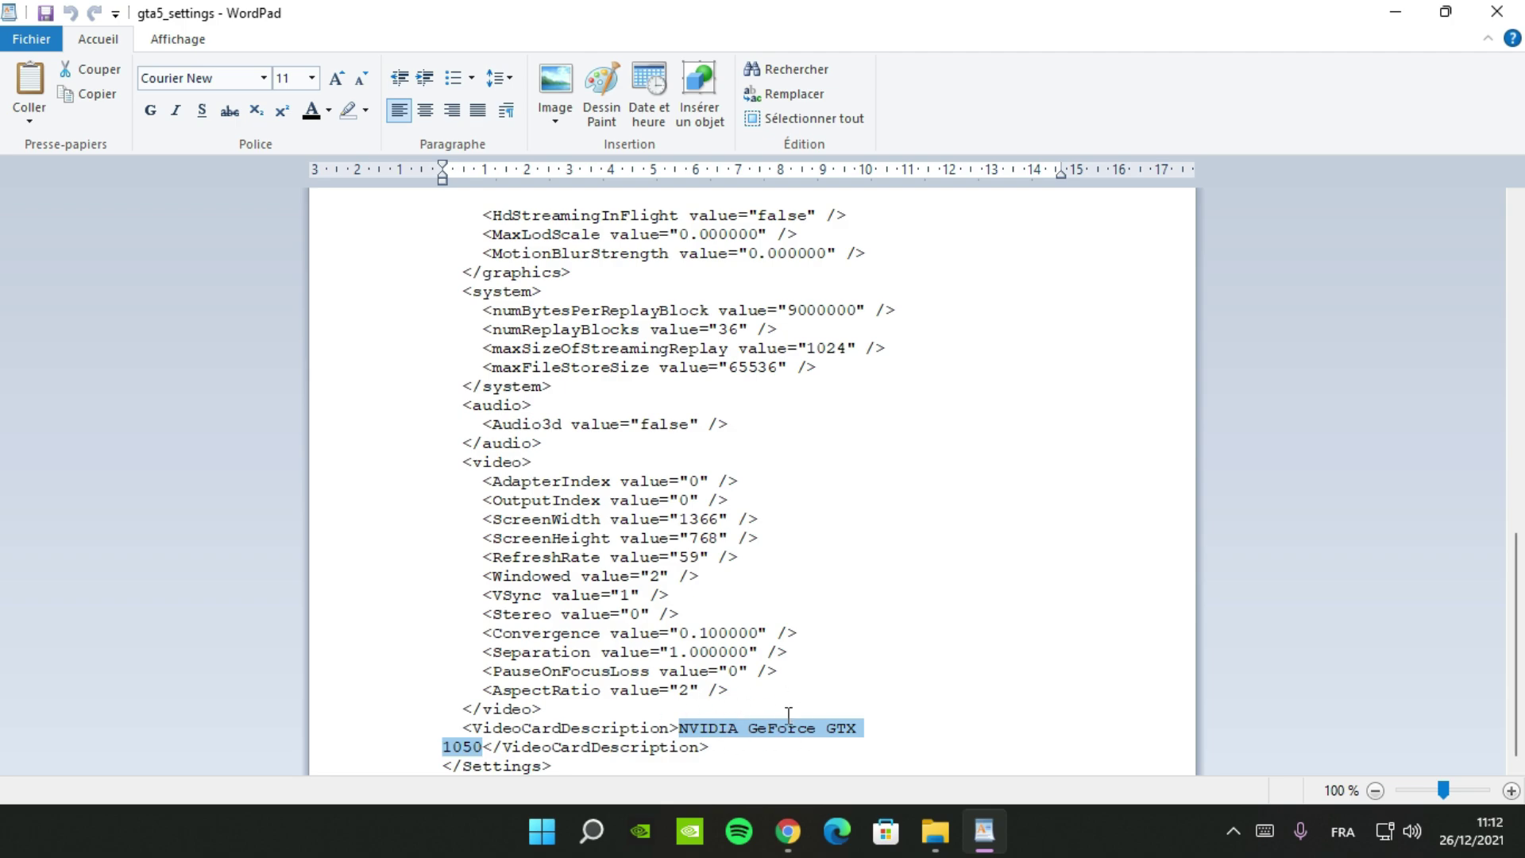
Step: Save the gta5_settings document and close WordPad
left_click(49, 41)
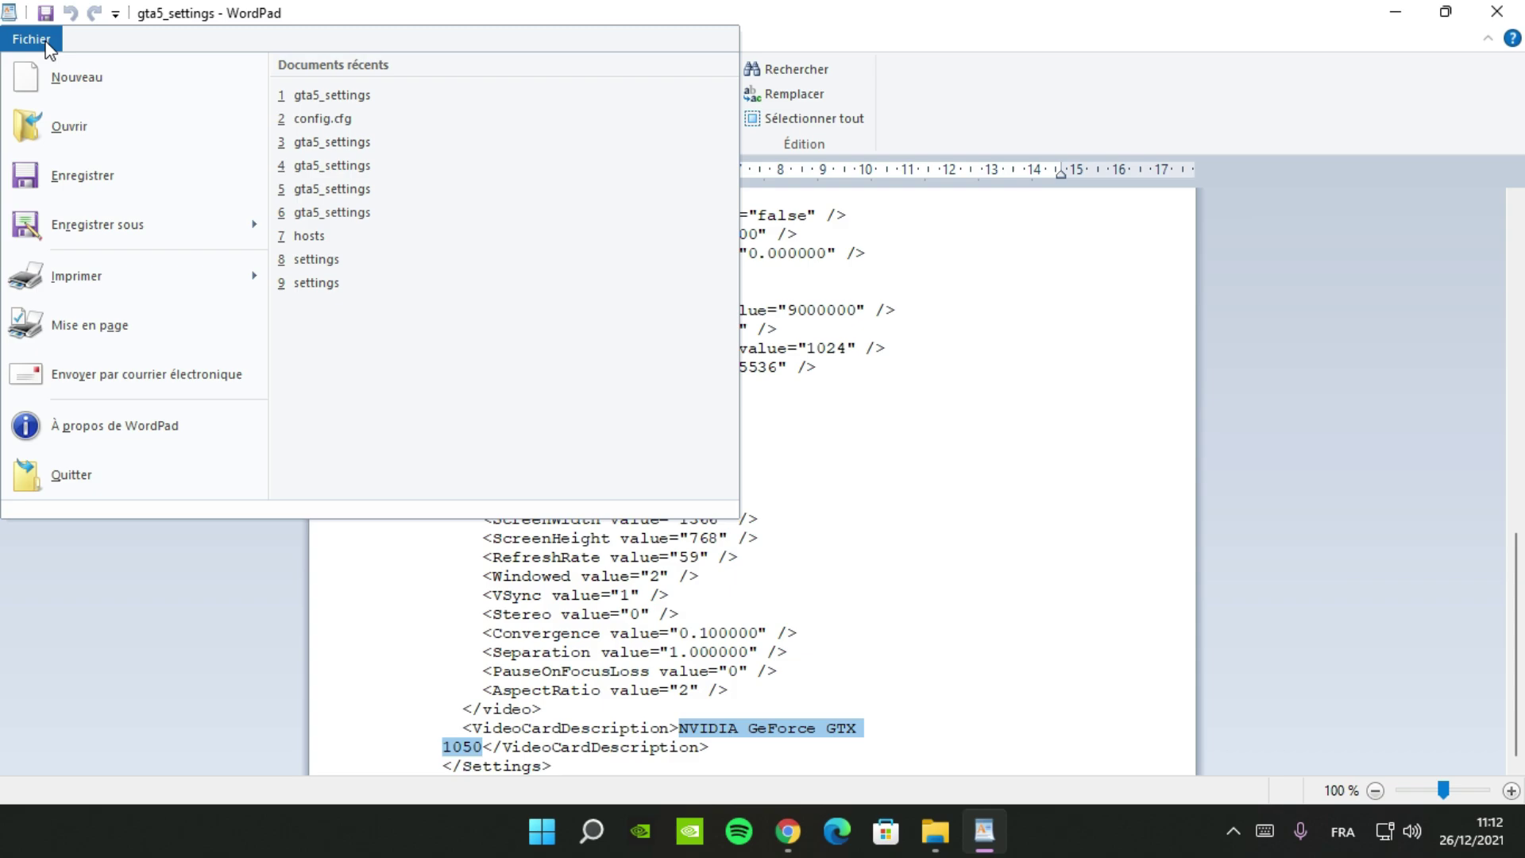
left_click(104, 175)
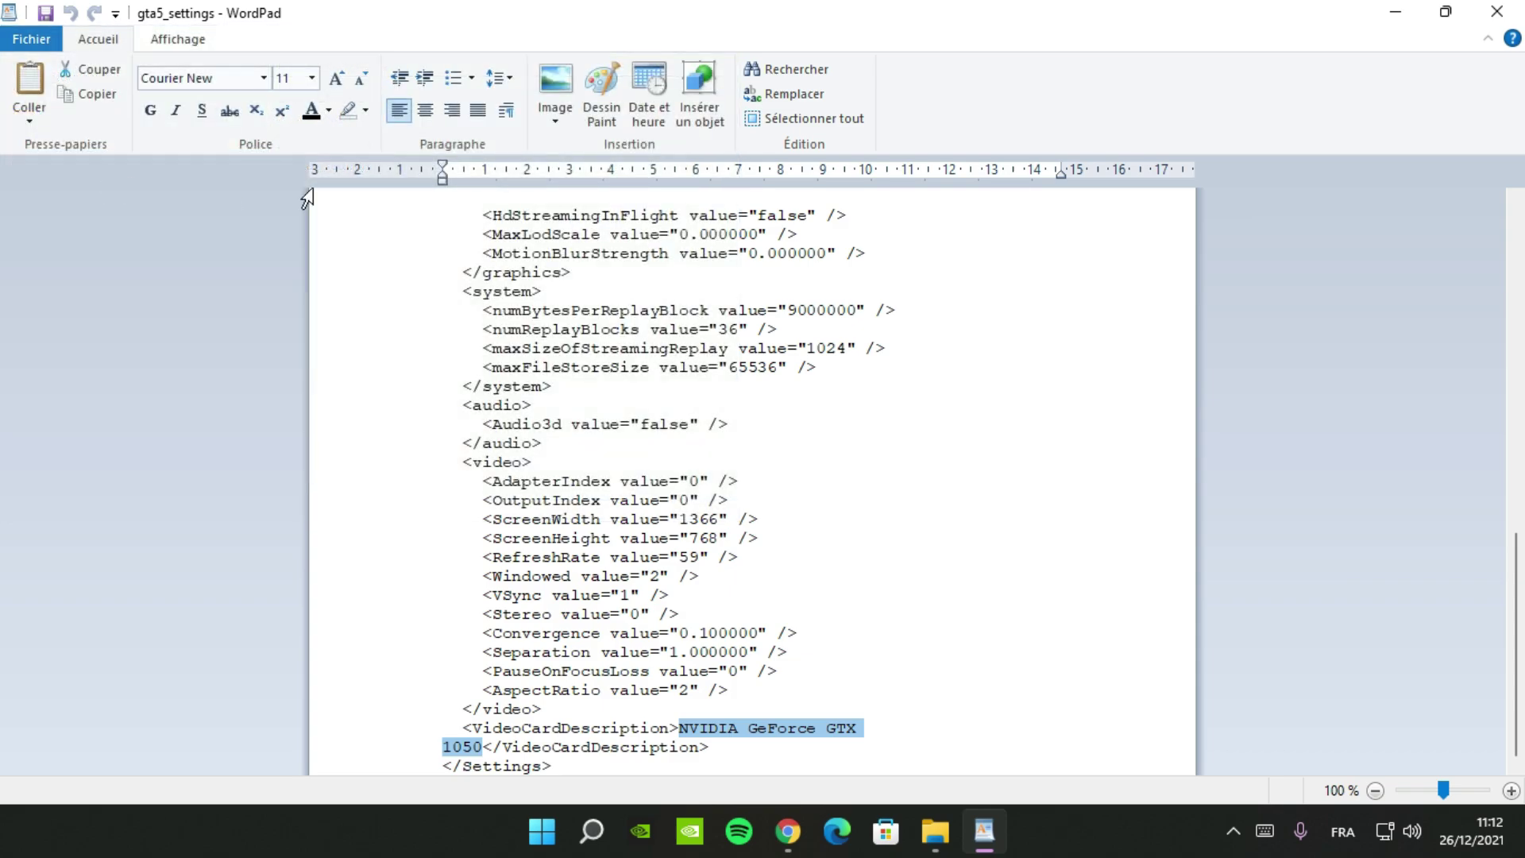
left_click(1511, 12)
Step: Set the Read-only (Lecture seule) attribute on gta5_settings in its properties, and minimize the CitizenFX window
right_click(264, 268)
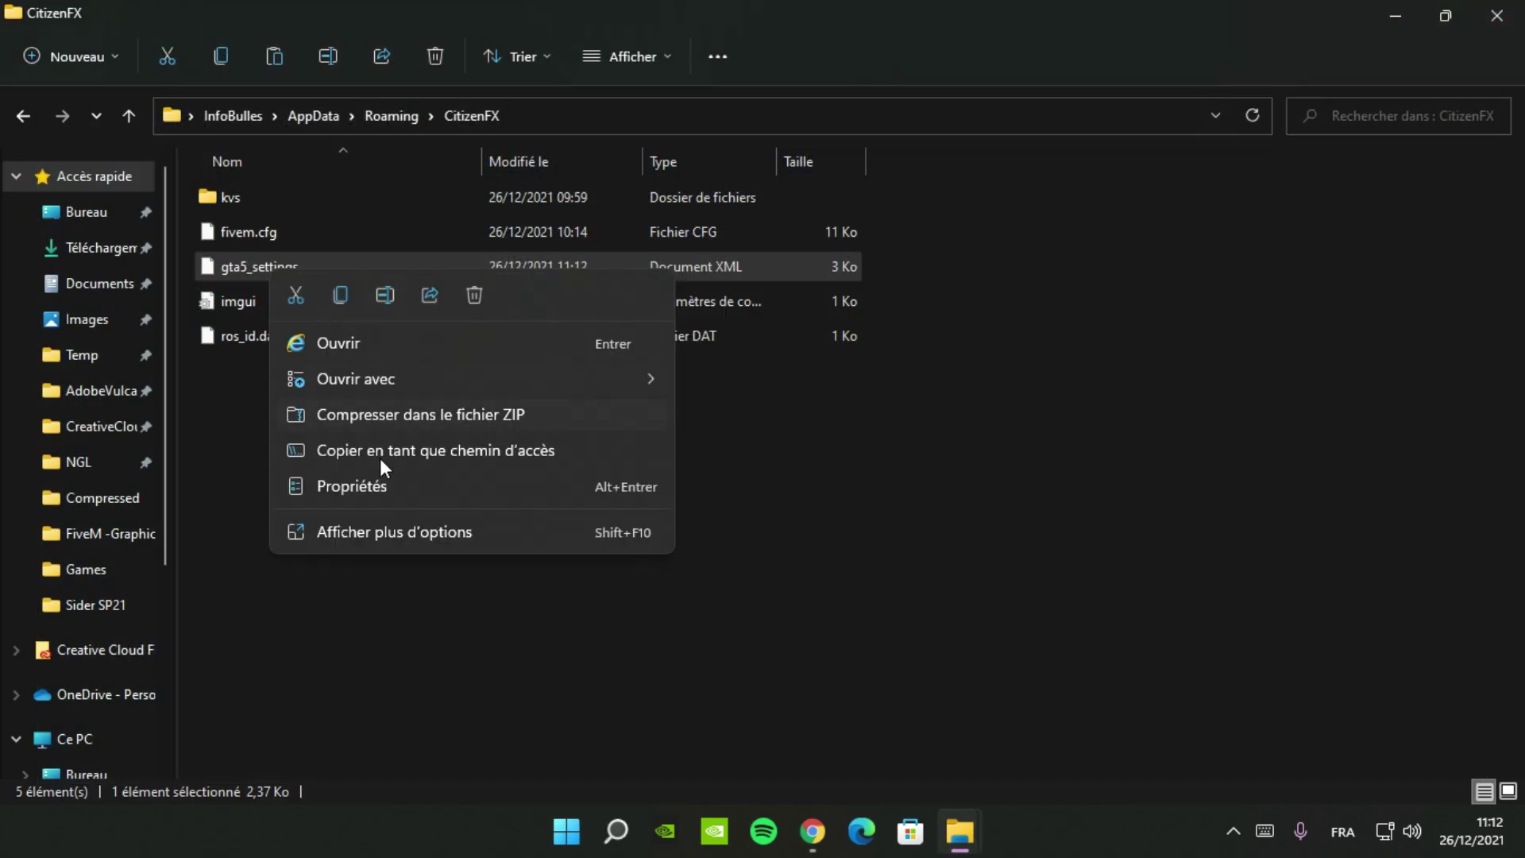
left_click(359, 531)
left_click(397, 515)
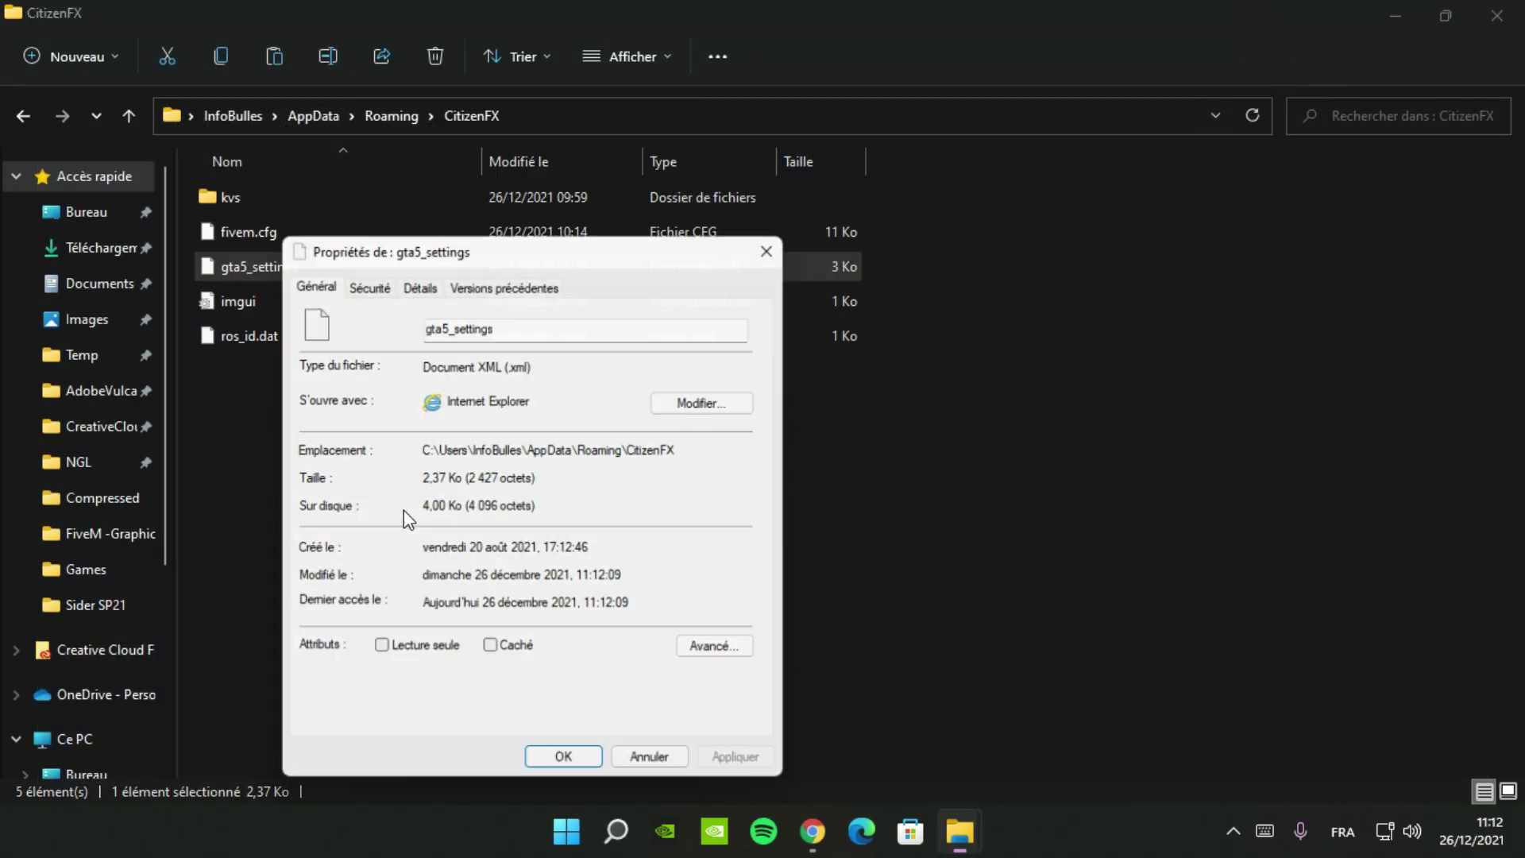
left_click(379, 653)
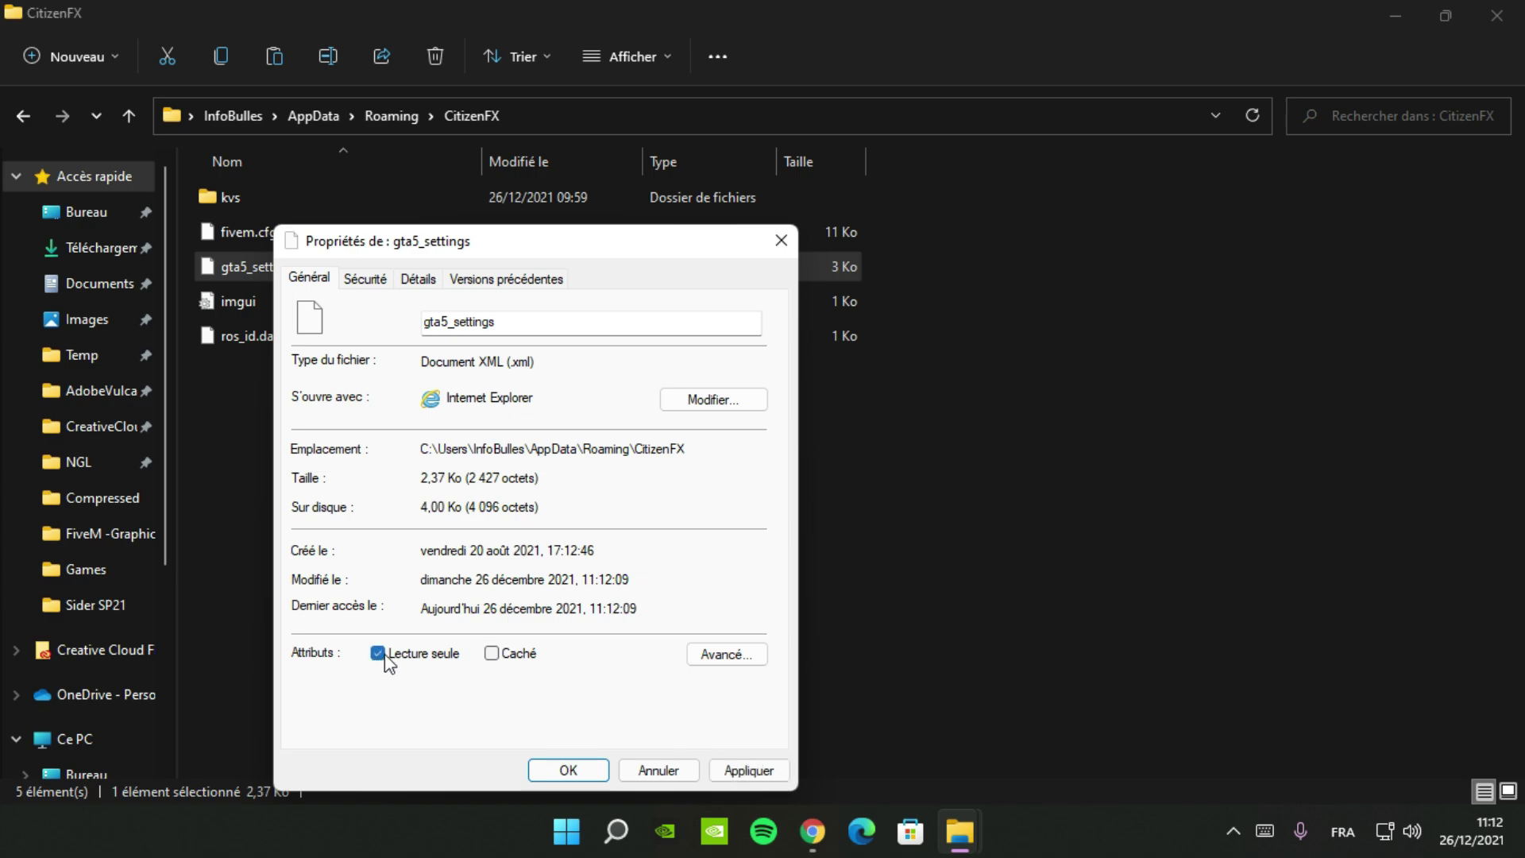
left_click(746, 770)
left_click(378, 653)
left_click(747, 770)
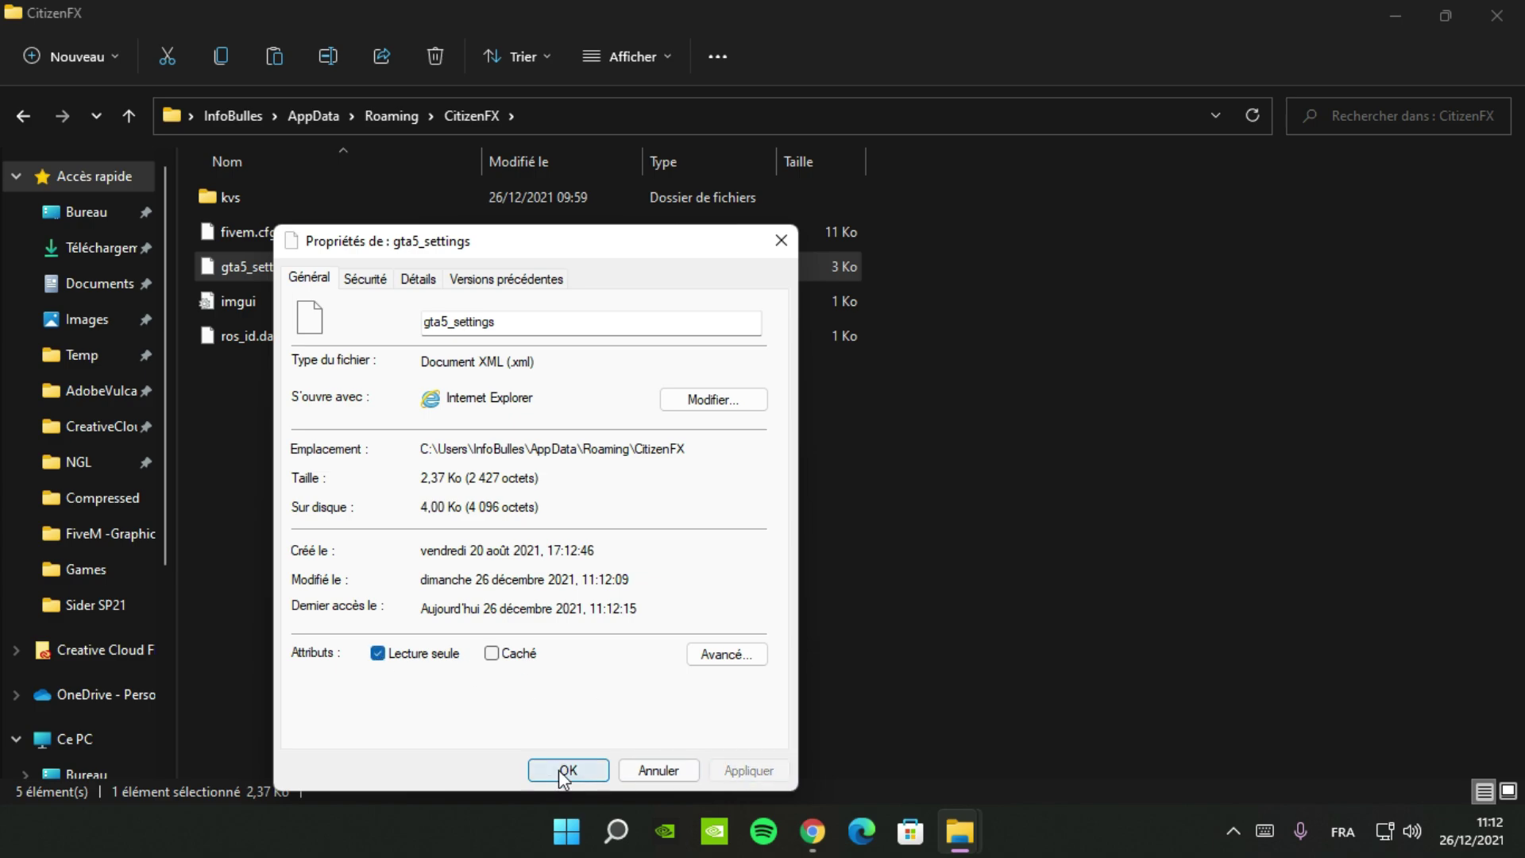
left_click(567, 769)
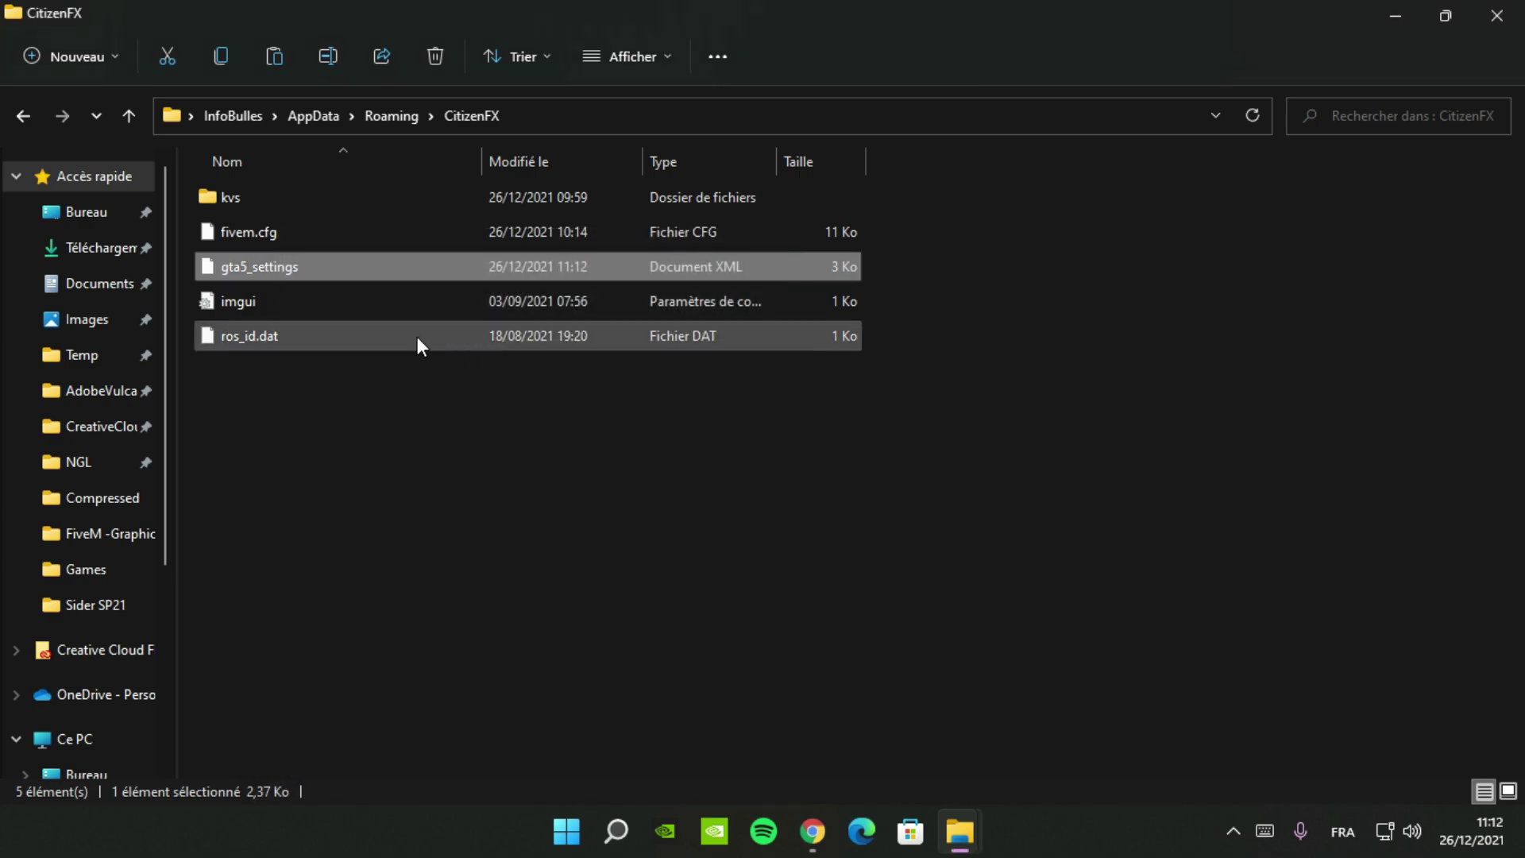
left_click(1382, 6)
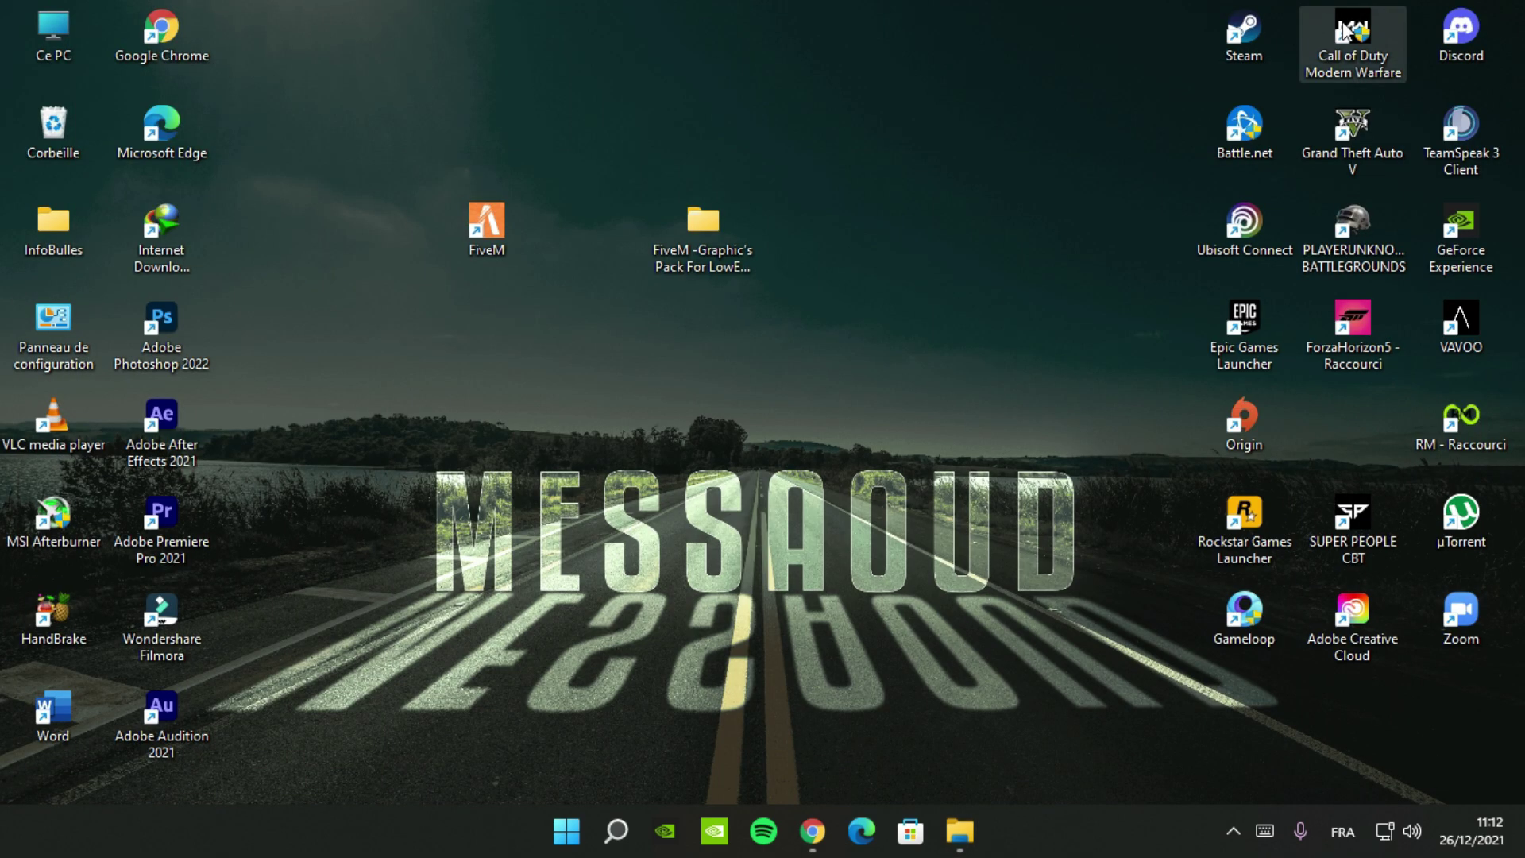
Step: Review the notes in Tutorial install Reshade (GTA V) -FIVEM from the desktop graphics pack folder, and close the file and folder
double_click(681, 235)
double_click(617, 362)
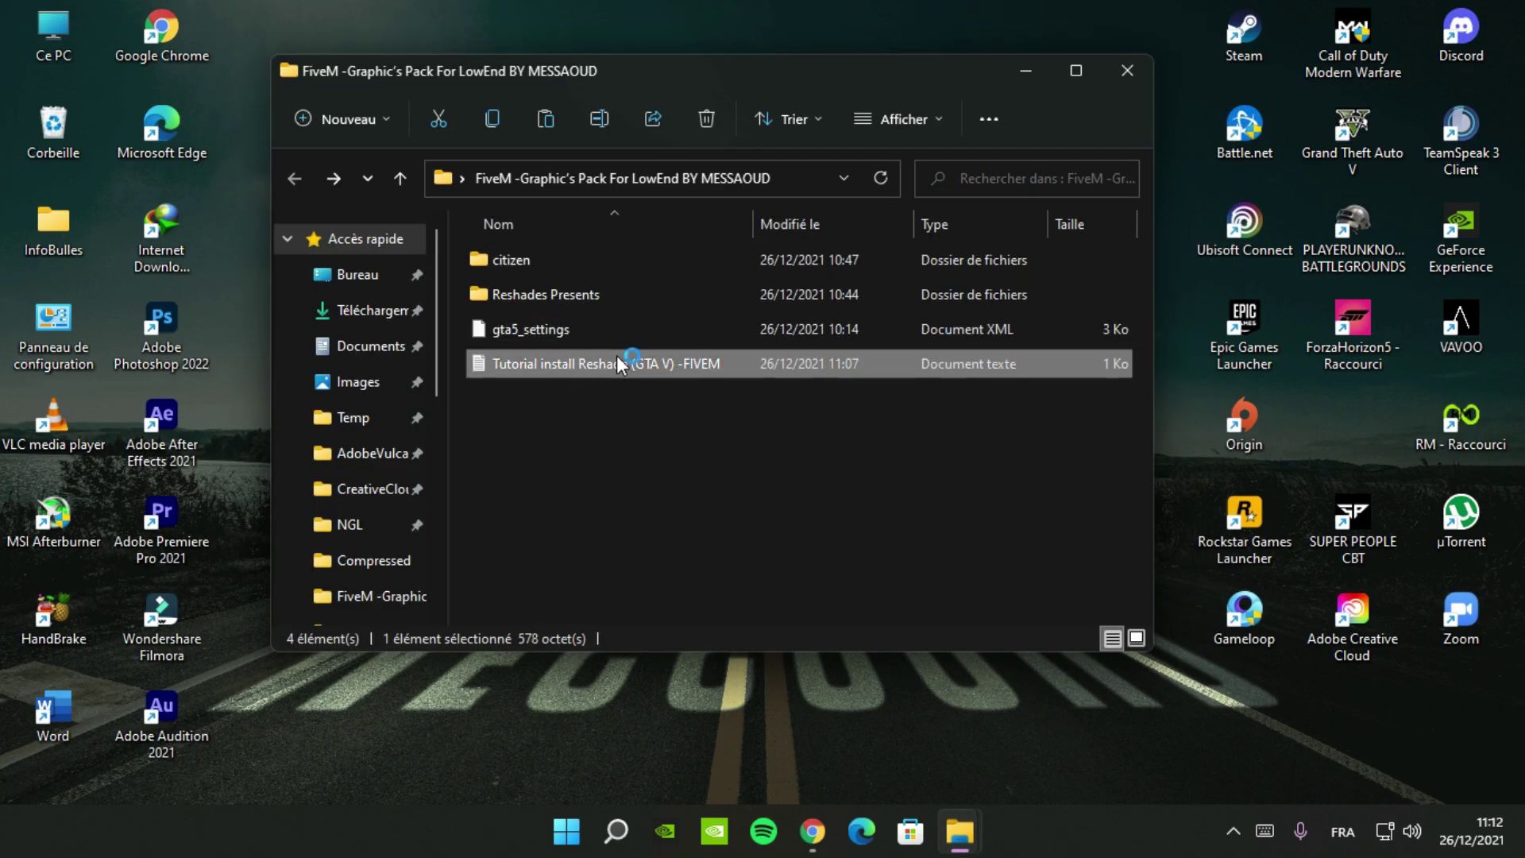
left_click_drag(999, 644, 926, 616)
left_click(1127, 156)
left_click_drag(736, 429, 1009, 418)
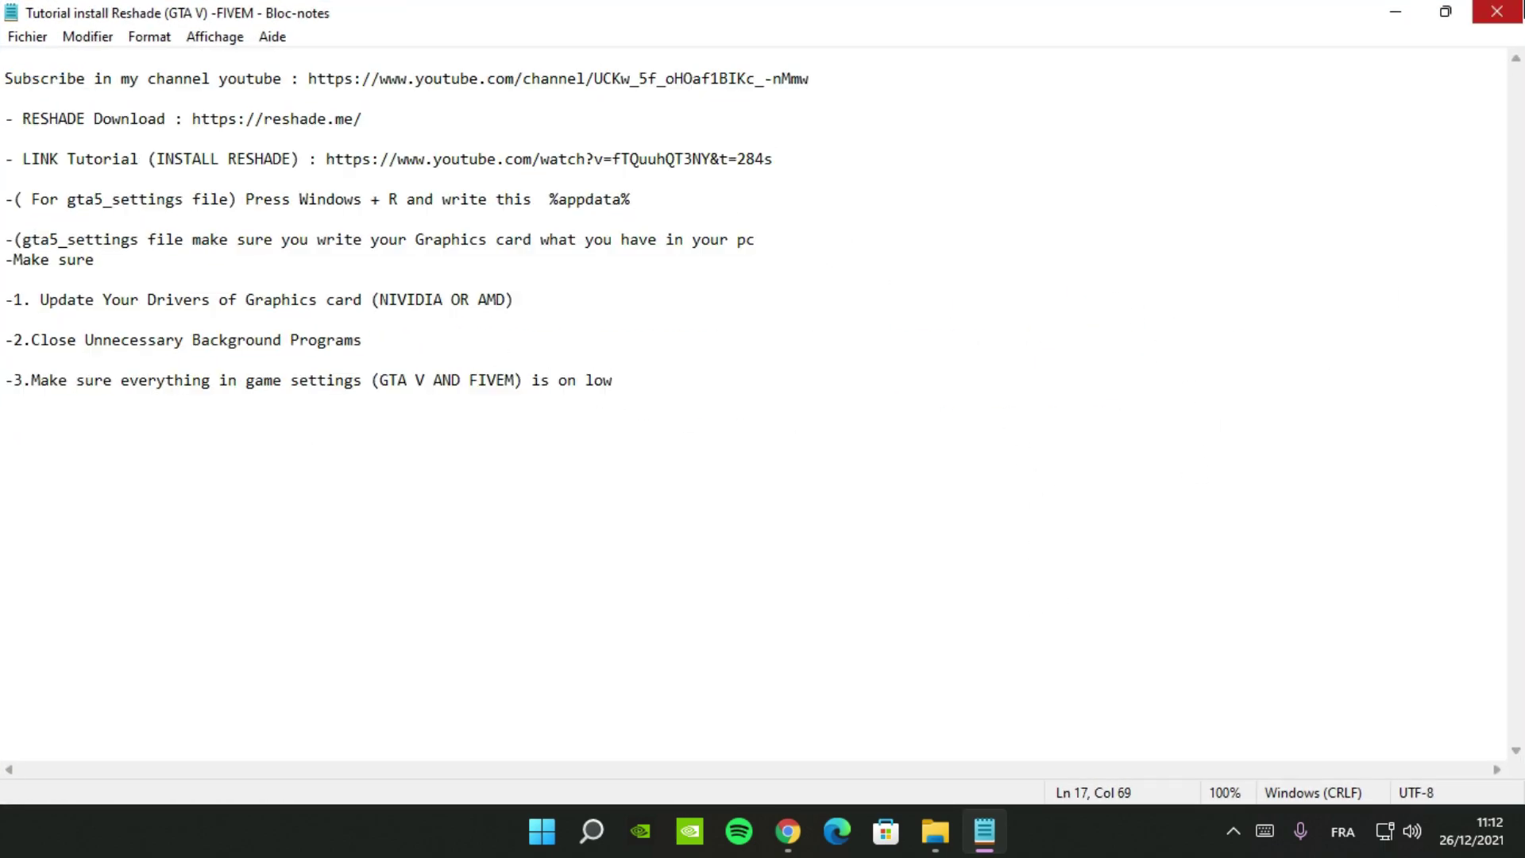
left_click(1496, 11)
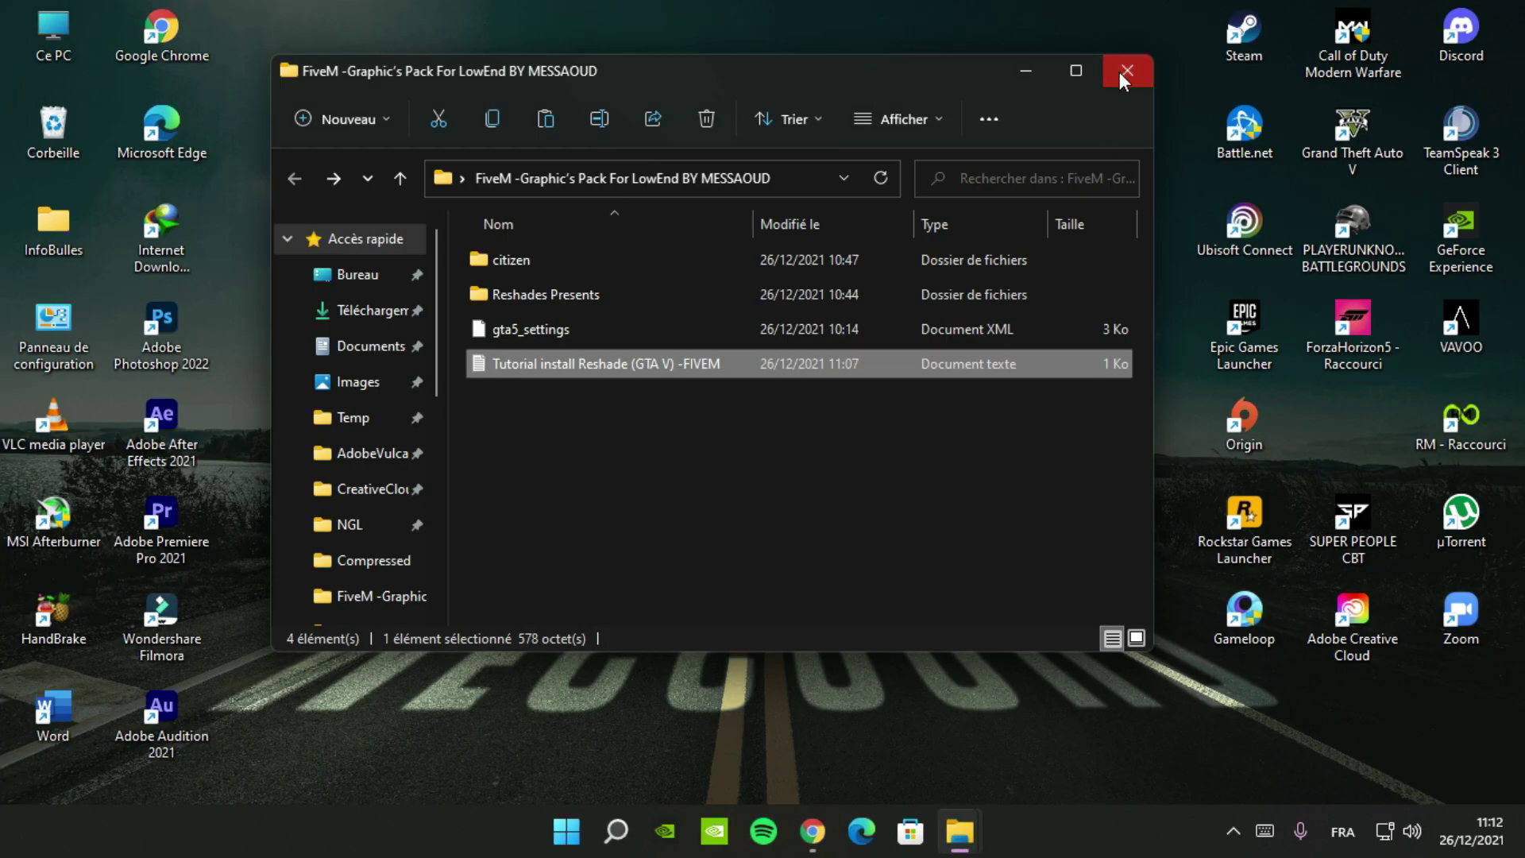
left_click(1118, 71)
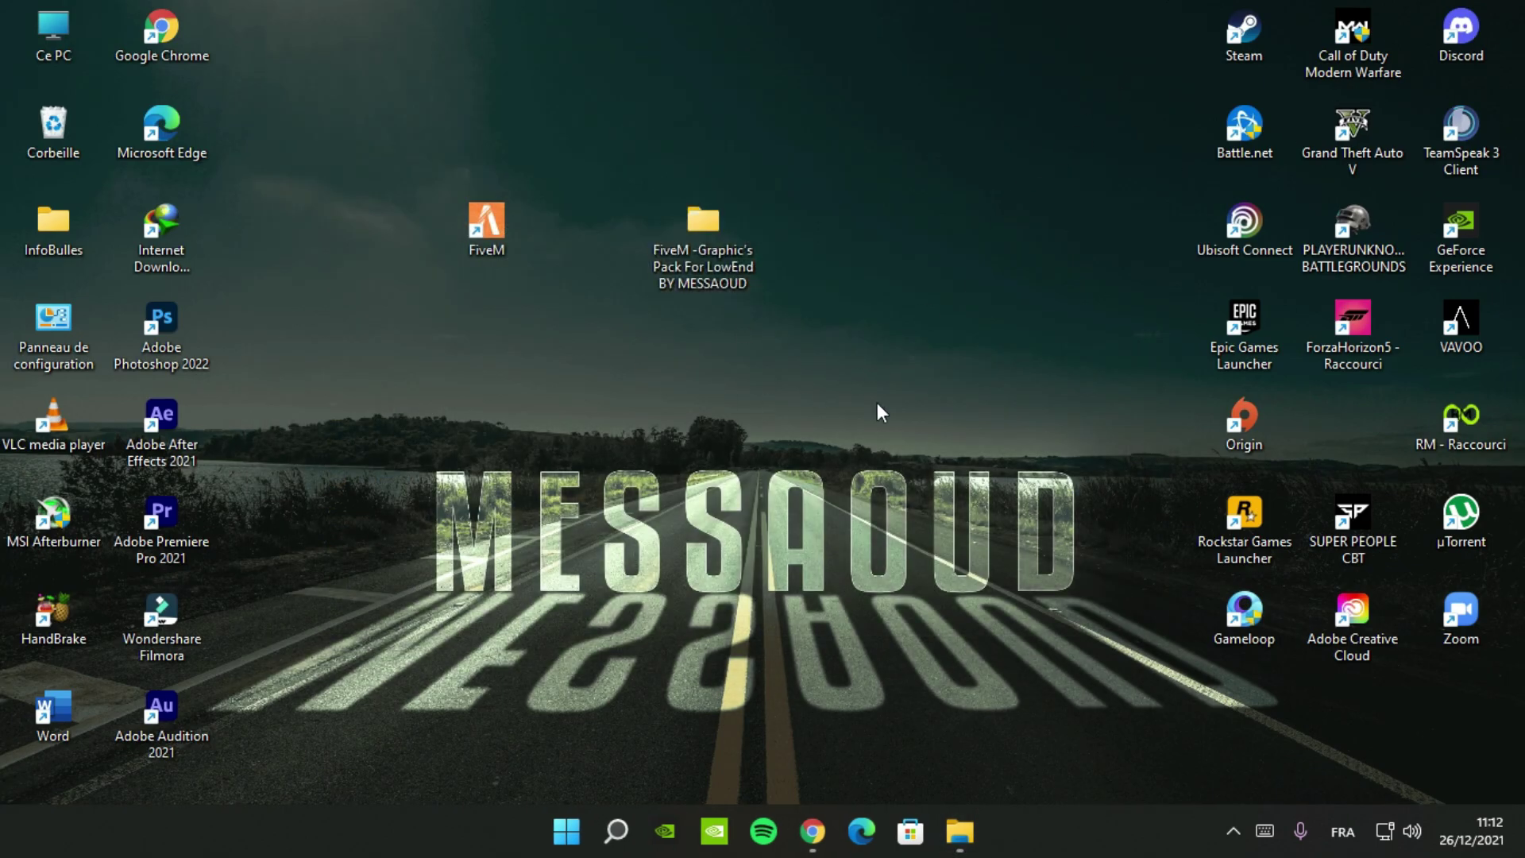